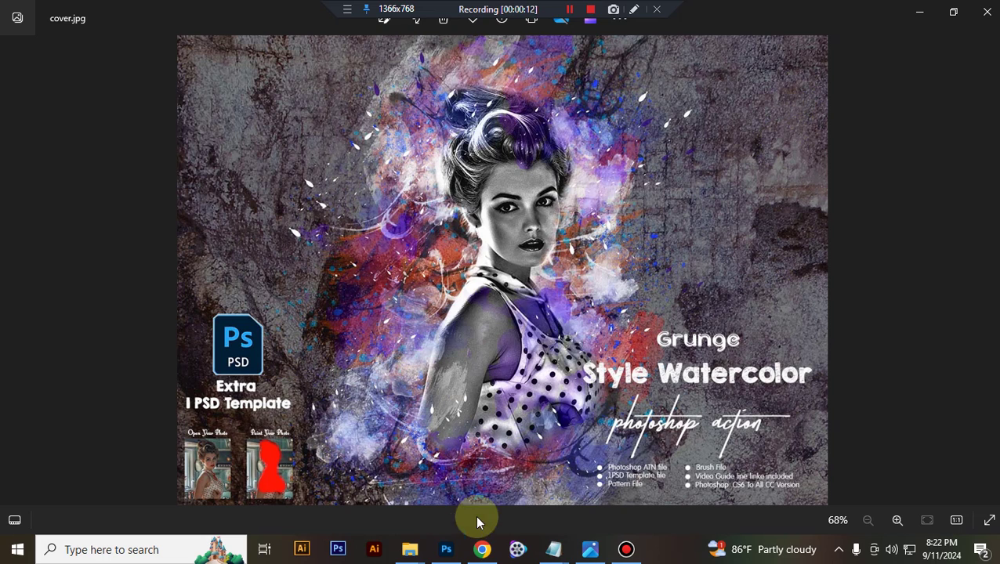
Leave the cover.jpg preview and bring up the Grunge Style Watercolor Photoshop Action folder
{"action": "left_click", "coordinate": [446, 552]}
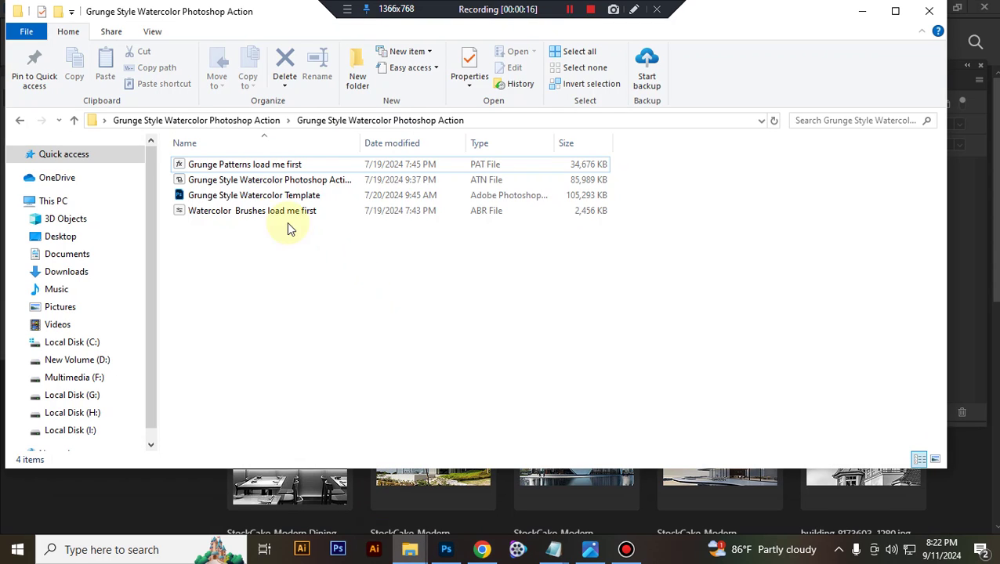
Load the watercolor action, grunge patterns and watercolor brushes into Photoshop
{"action": "left_click", "coordinate": [240, 183]}
{"action": "double_click", "coordinate": [241, 183]}
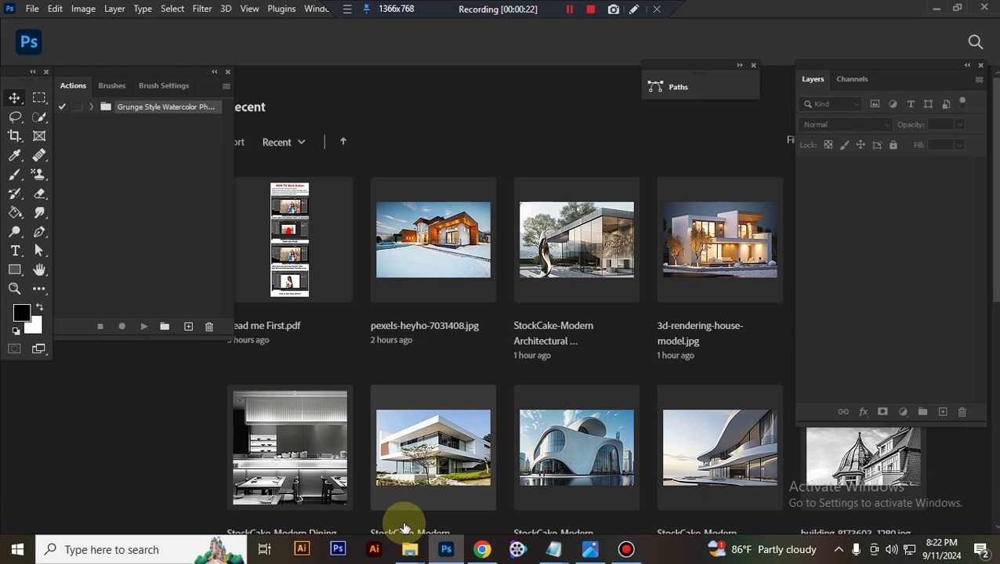
{"action": "left_click", "coordinate": [368, 494]}
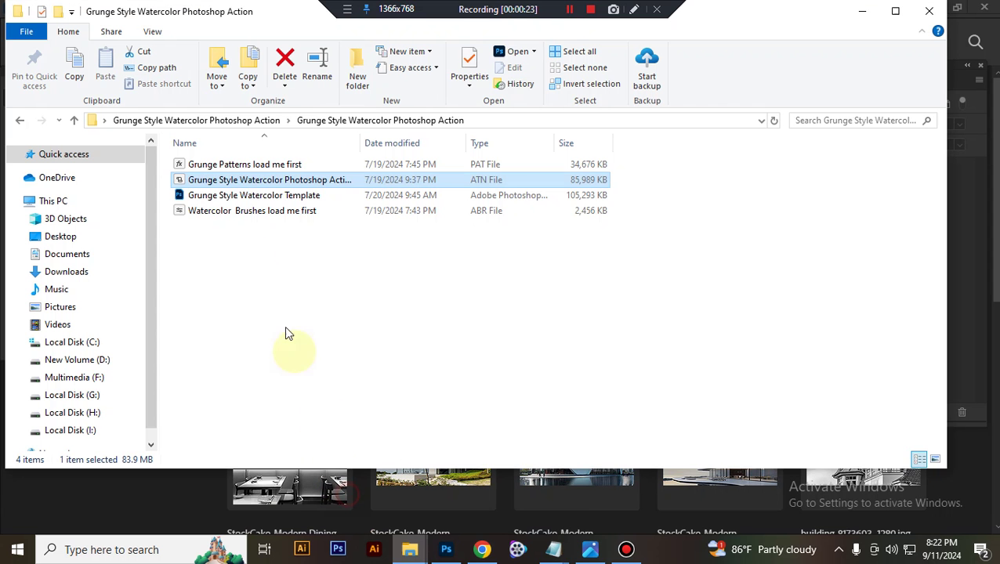
{"action": "left_click", "coordinate": [253, 166]}
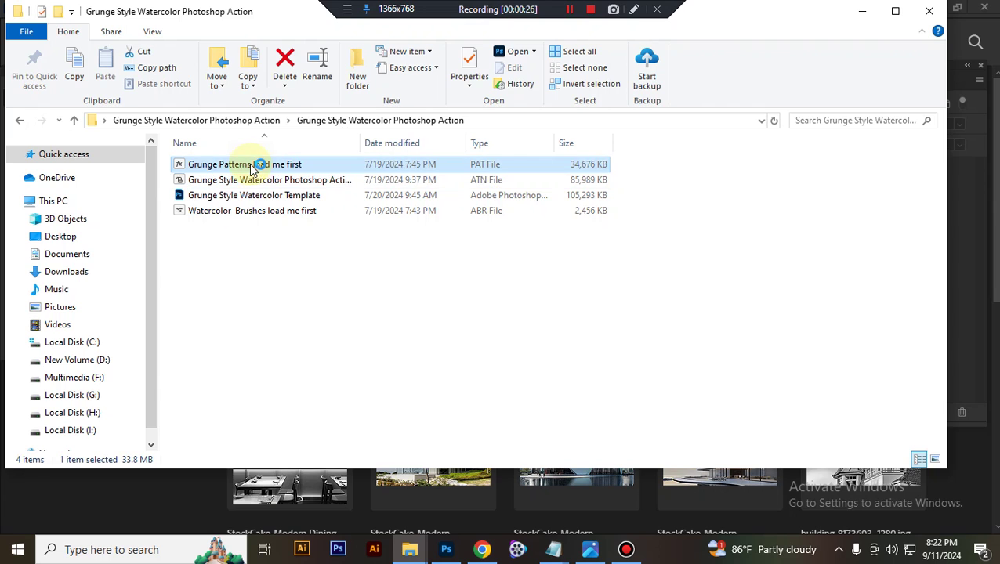
{"action": "double_click", "coordinate": [254, 167]}
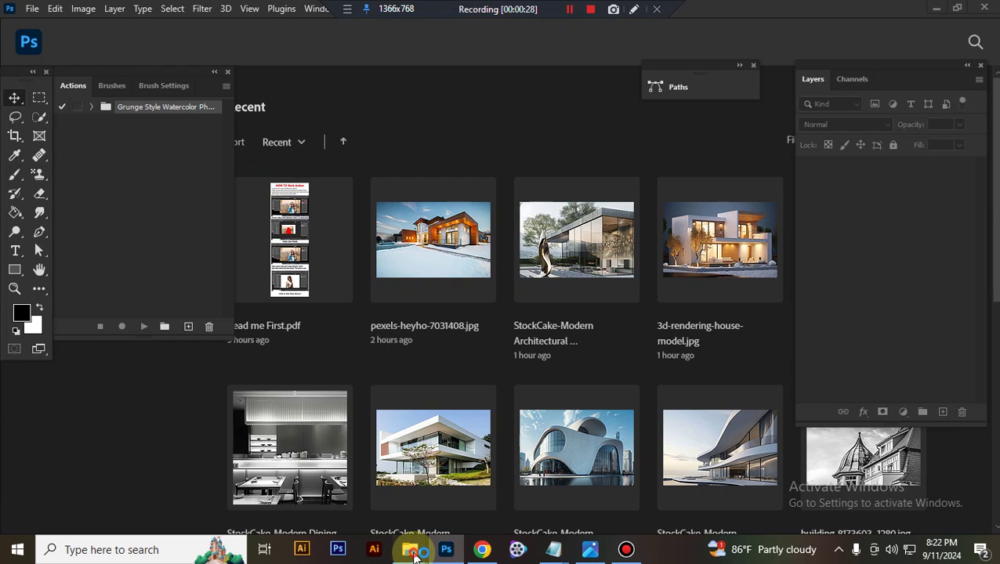
{"action": "left_click", "coordinate": [369, 502]}
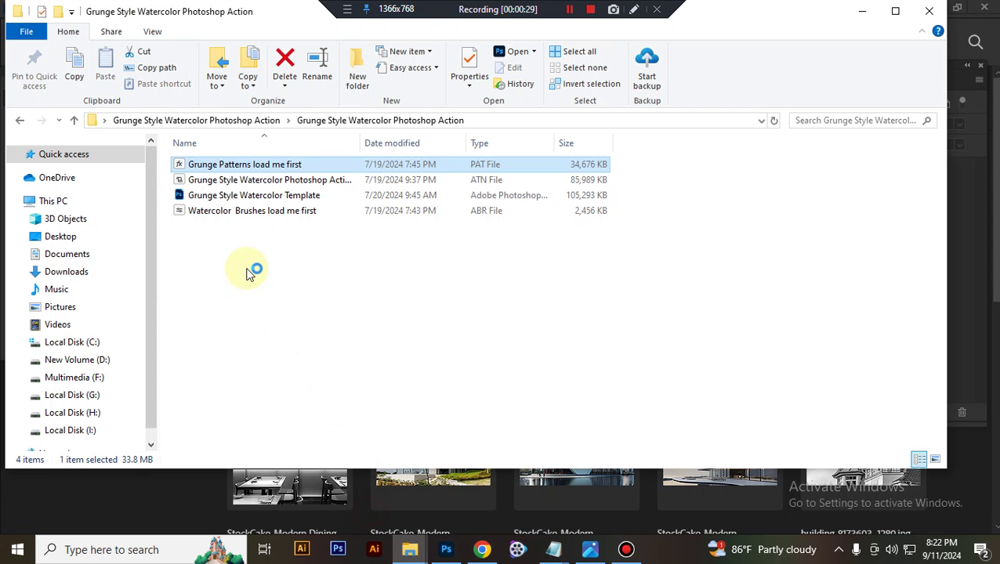
{"action": "left_click", "coordinate": [238, 212]}
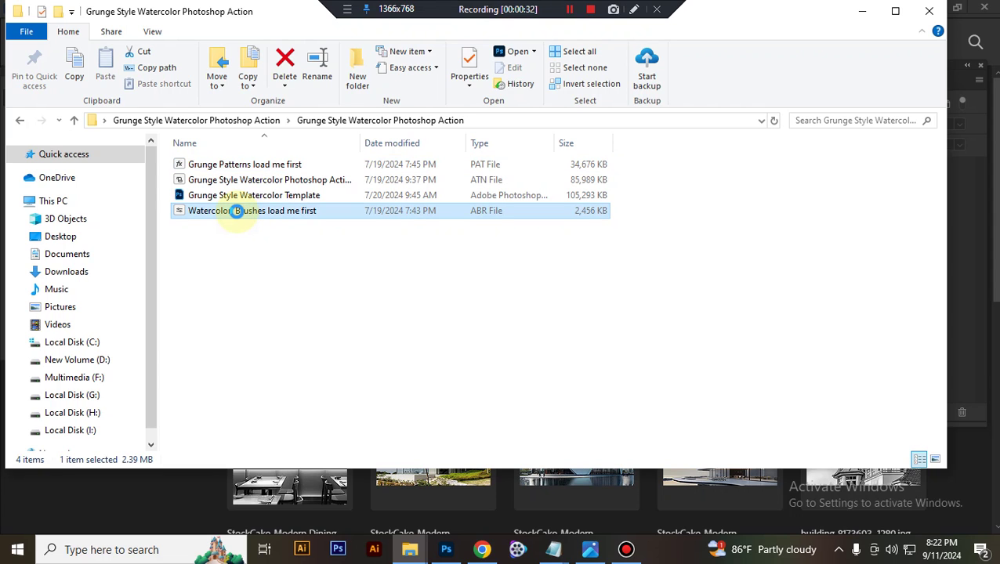
{"action": "double_click", "coordinate": [238, 211]}
{"action": "mouse_move", "coordinate": [409, 550]}
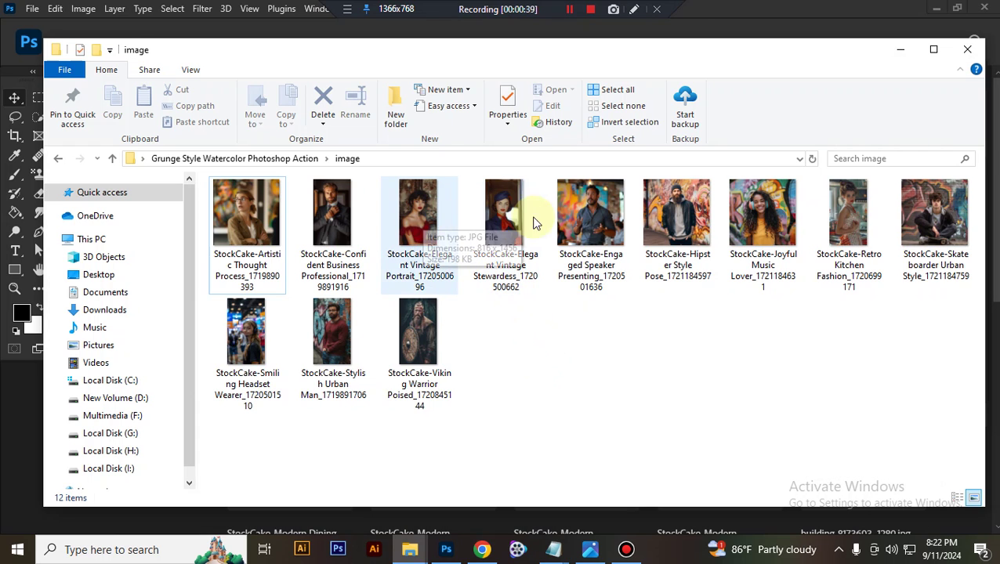
Open StockCake-Retro Kitchen Fashion_1720699171.jpg in Photoshop by dragging it from its folder
{"action": "left_click", "coordinate": [850, 227]}
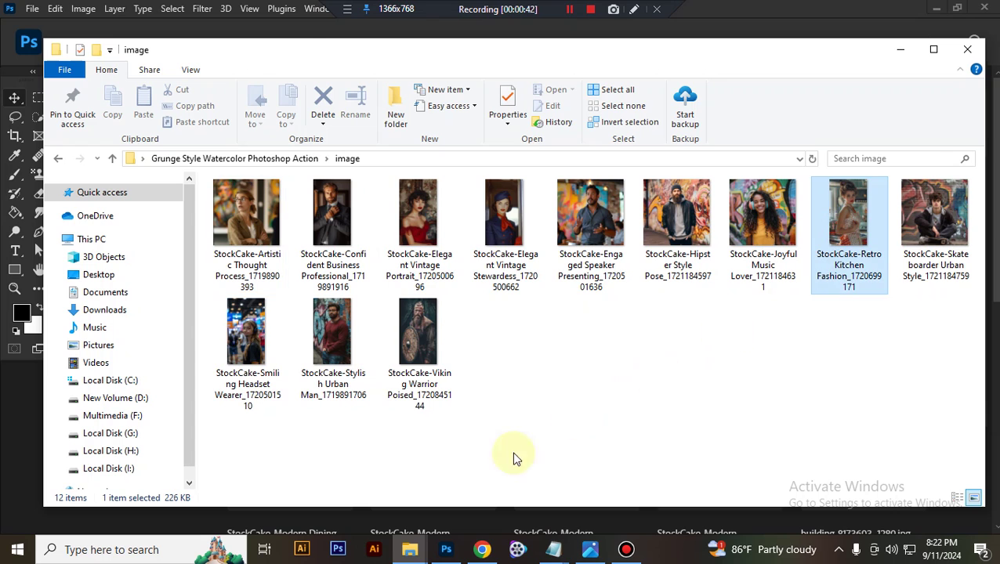
{"action": "left_click", "coordinate": [446, 549]}
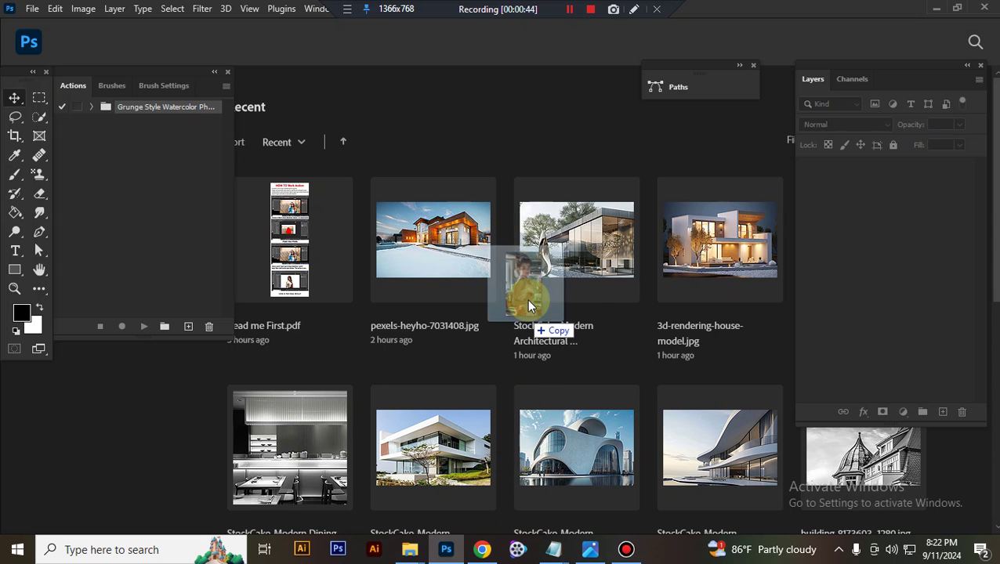
{"action": "left_click_drag", "start_coordinate": [461, 525], "coordinate": [527, 298]}
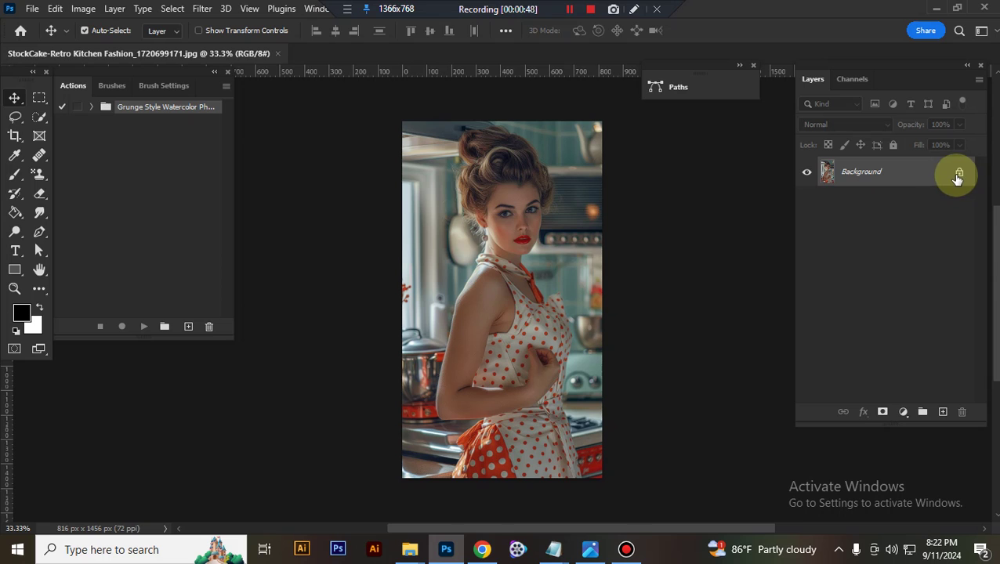
Confirm RGB colour mode and add a new empty layer named 'paint'
{"action": "left_click", "coordinate": [83, 8]}
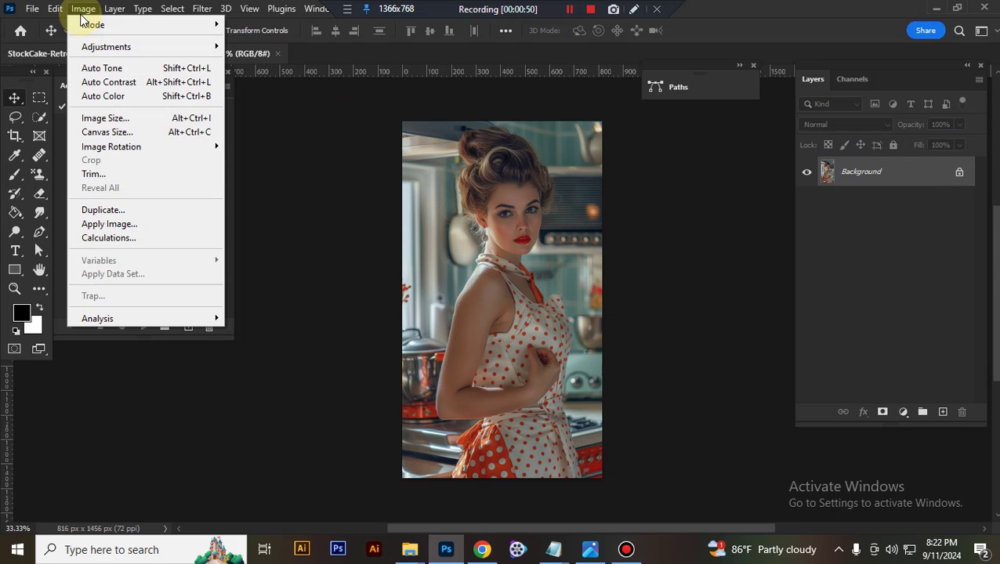
{"action": "mouse_move", "coordinate": [94, 24]}
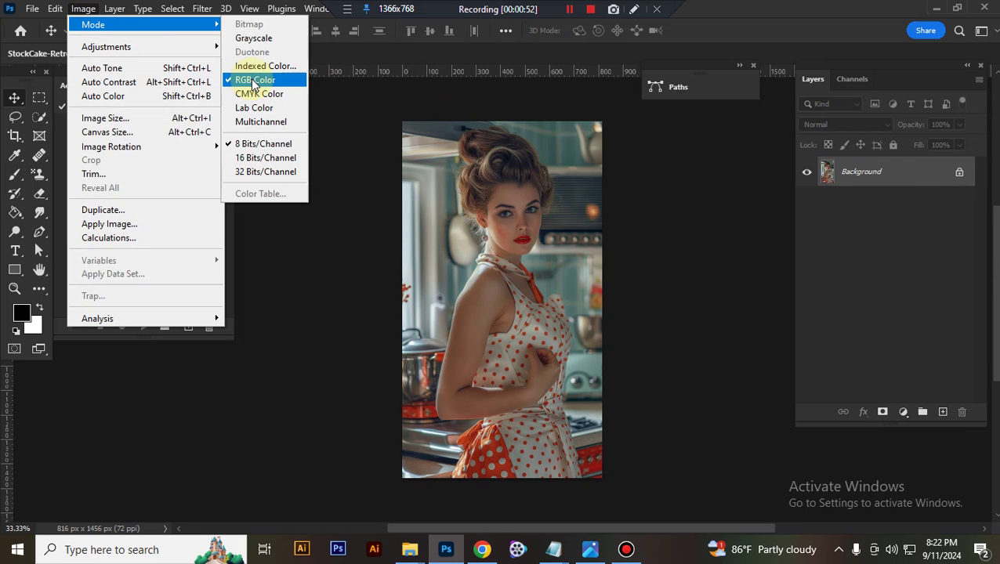
{"action": "left_click", "coordinate": [897, 182]}
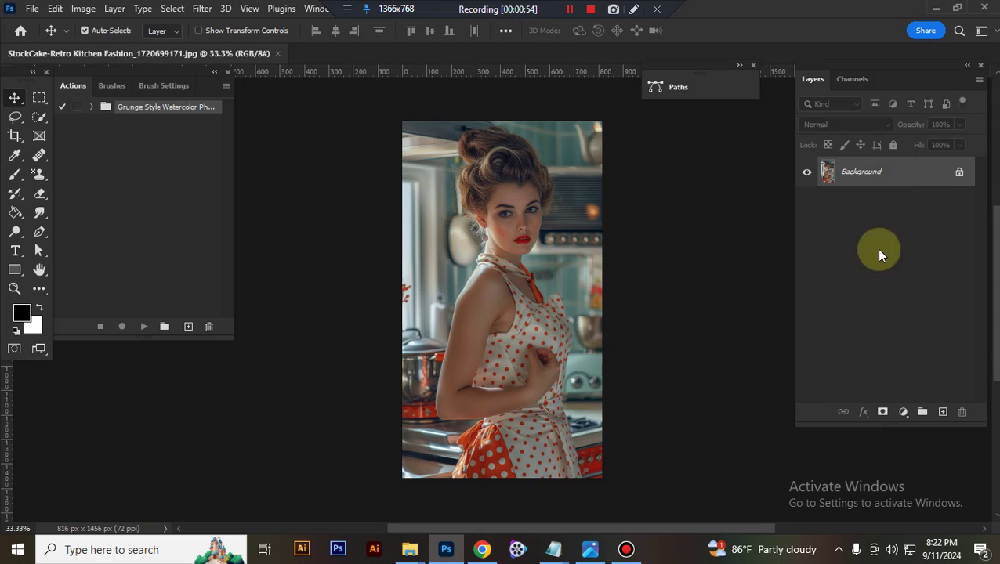
{"action": "left_click", "coordinate": [943, 411]}
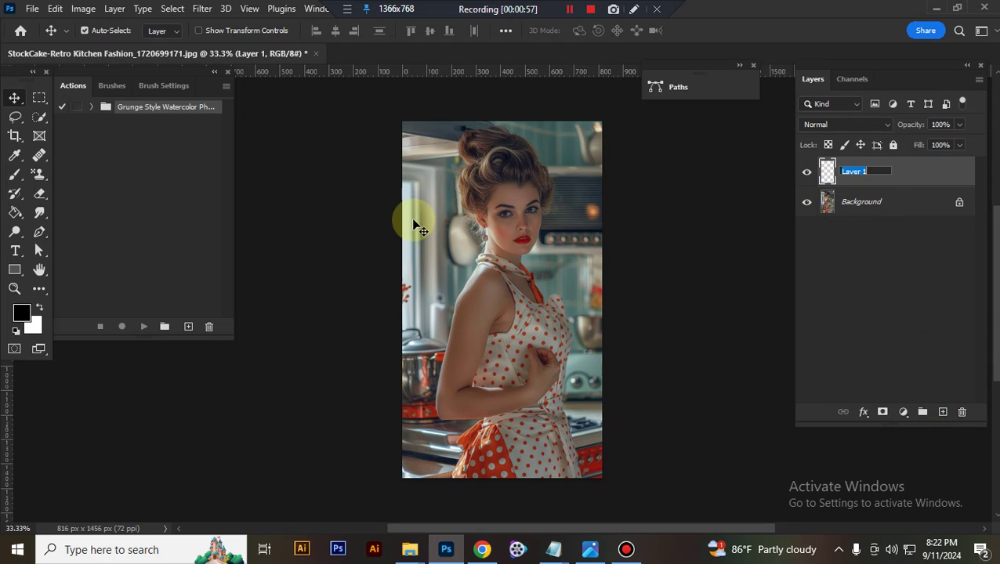
{"action": "type", "text": "paint"}
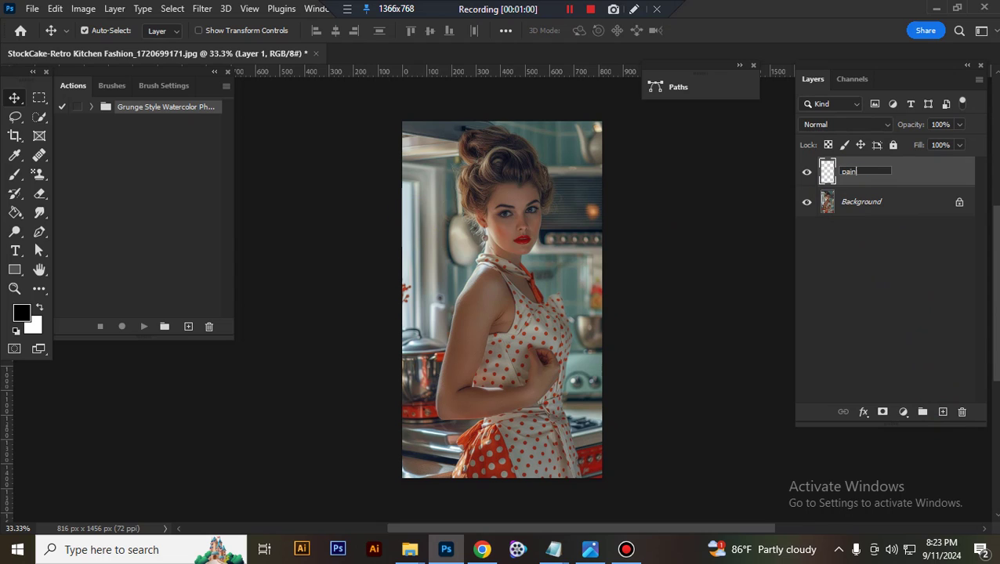
{"action": "left_click", "coordinate": [924, 182]}
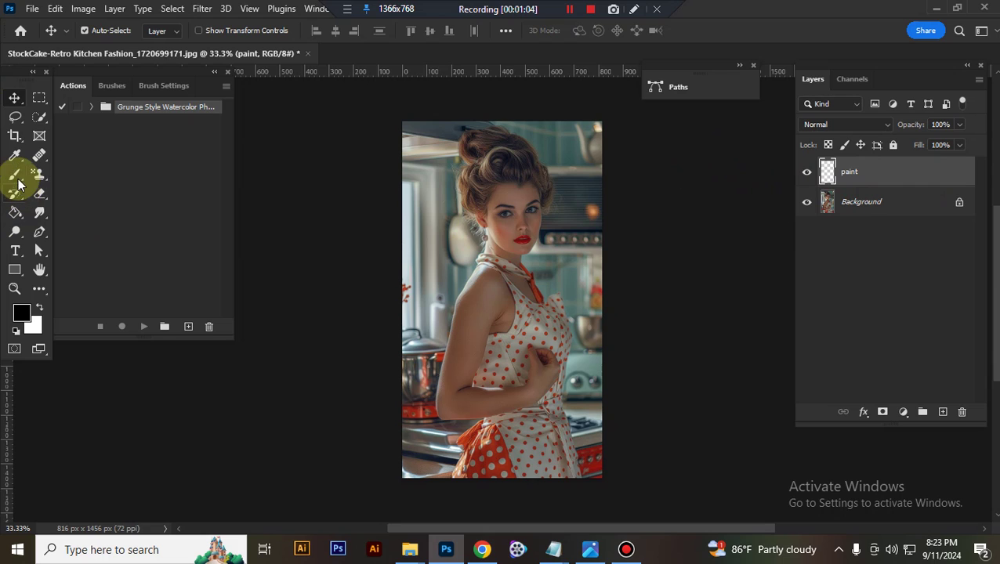
Select the Brush tool with the Soft Round preset
{"action": "left_click", "coordinate": [17, 180]}
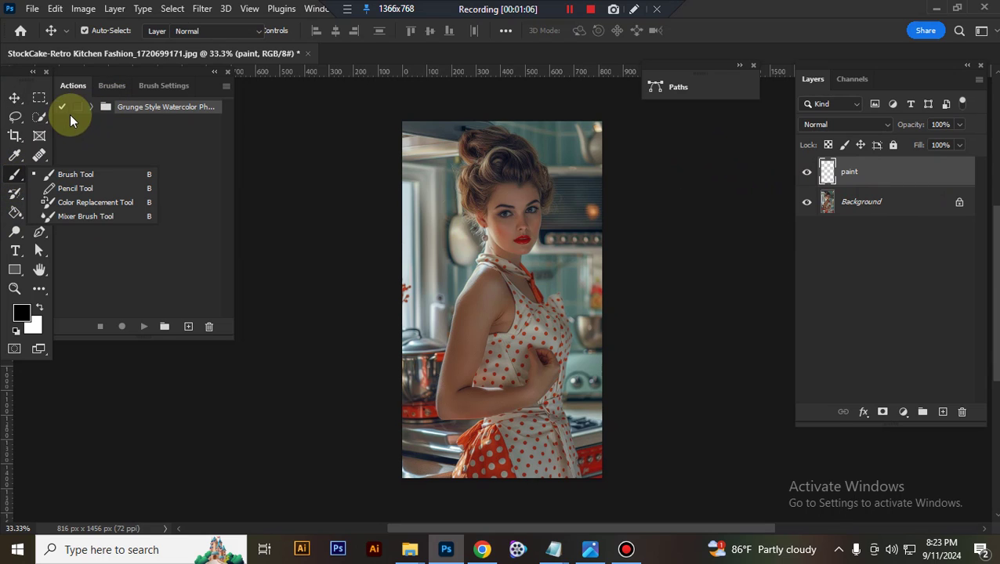
{"action": "left_click", "coordinate": [104, 32]}
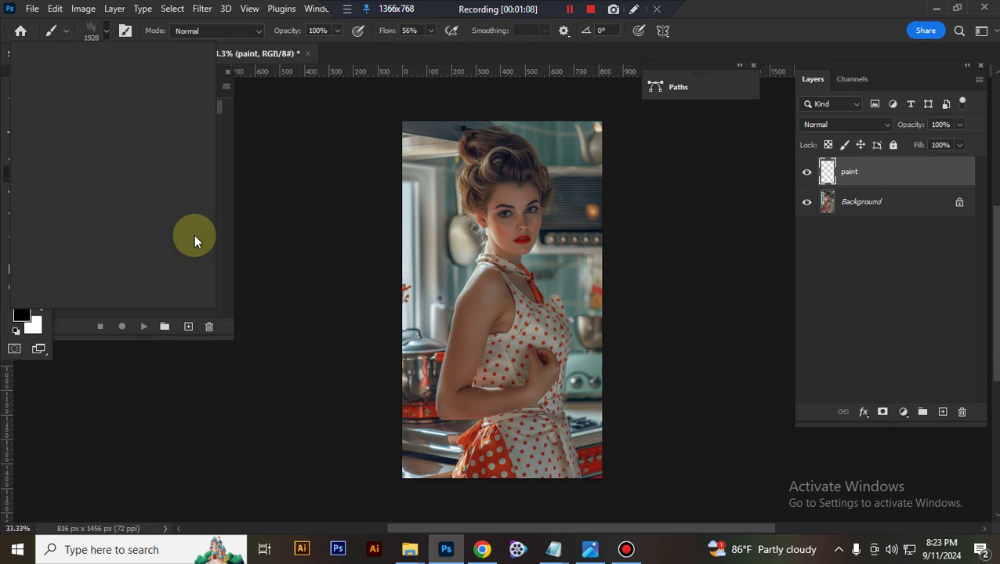
{"action": "left_click_drag", "start_coordinate": [179, 269], "coordinate": [179, 201]}
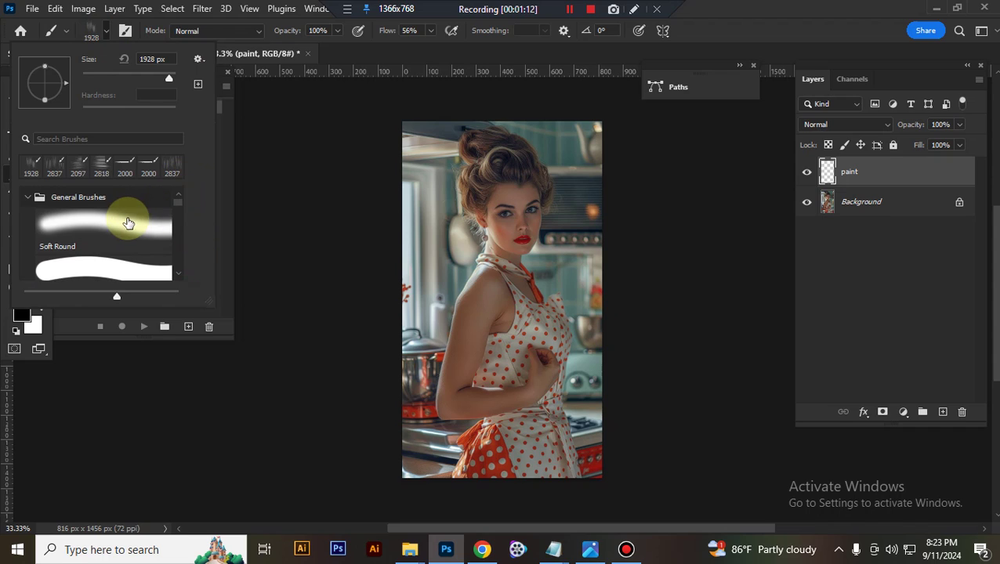
{"action": "left_click", "coordinate": [127, 225]}
{"action": "left_click", "coordinate": [888, 172]}
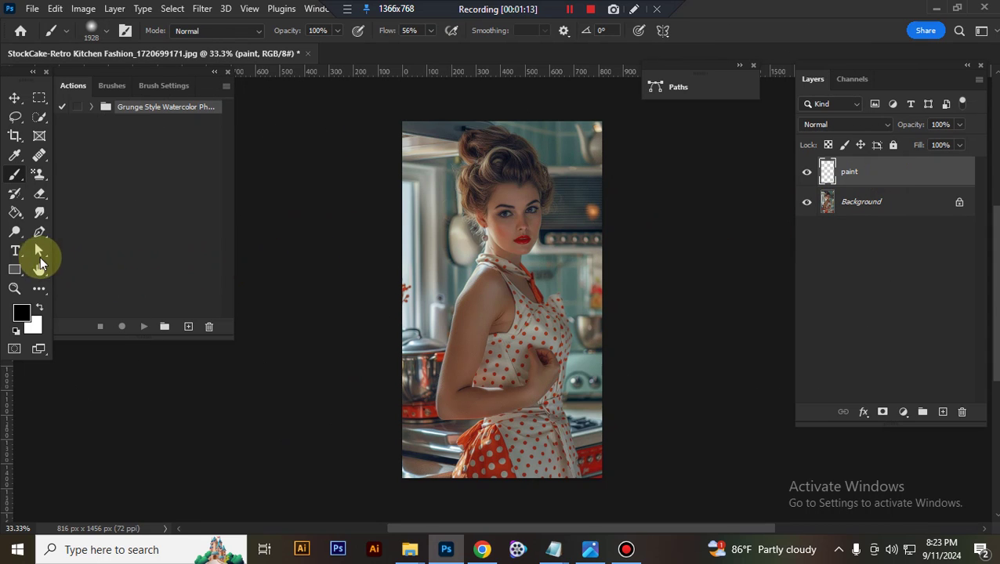
Set the foreground colour to pure red and make the brush smaller
{"action": "left_click", "coordinate": [21, 314]}
{"action": "left_click_drag", "start_coordinate": [186, 262], "coordinate": [325, 218]}
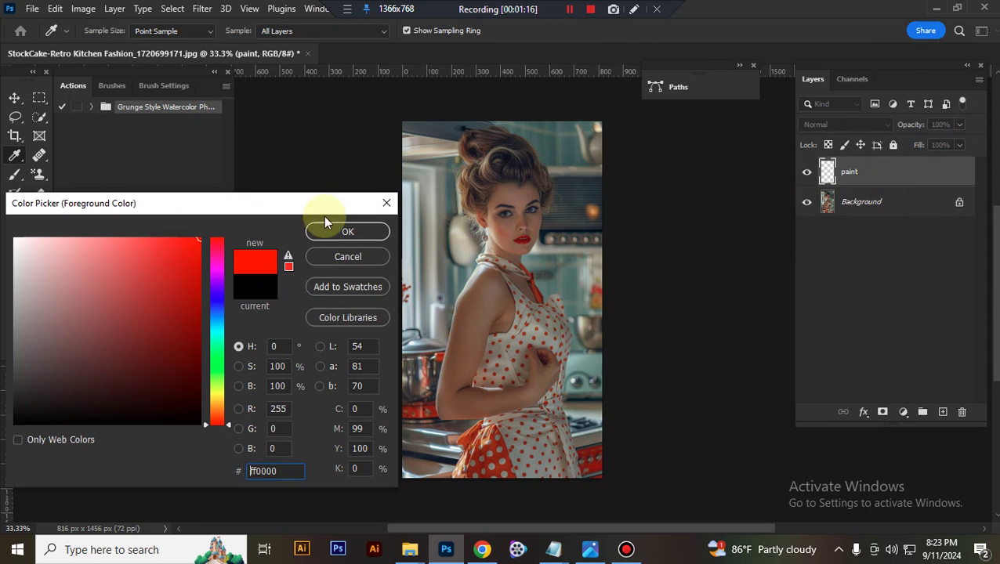
{"action": "left_click", "coordinate": [349, 232]}
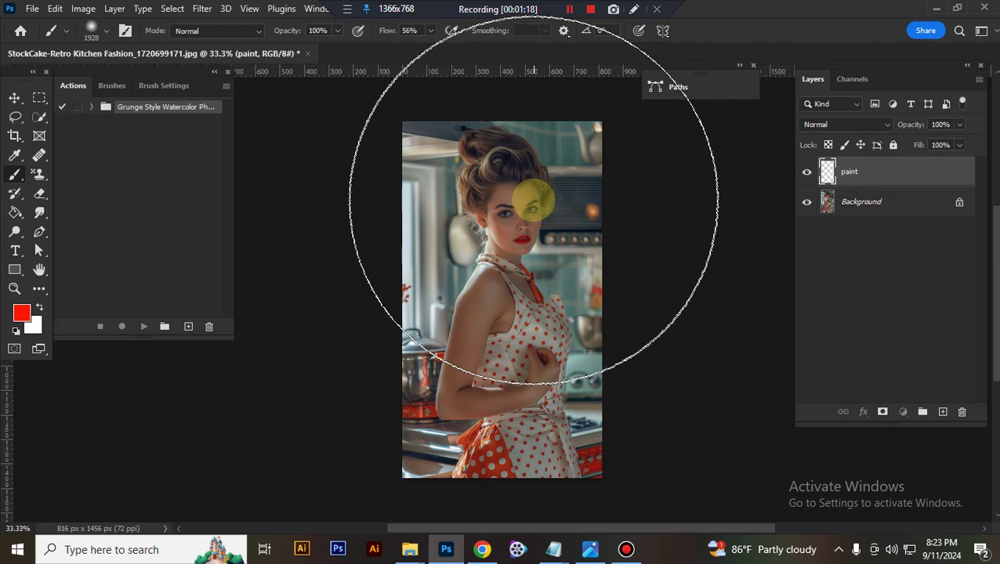
{"action": "key", "text": "bracketleft"}
{"action": "key", "text": "bracketleft"}
{"action": "key", "text": "bracketleft"}
{"action": "key", "text": "bracketleft"}
{"action": "key", "text": "bracketleft"}
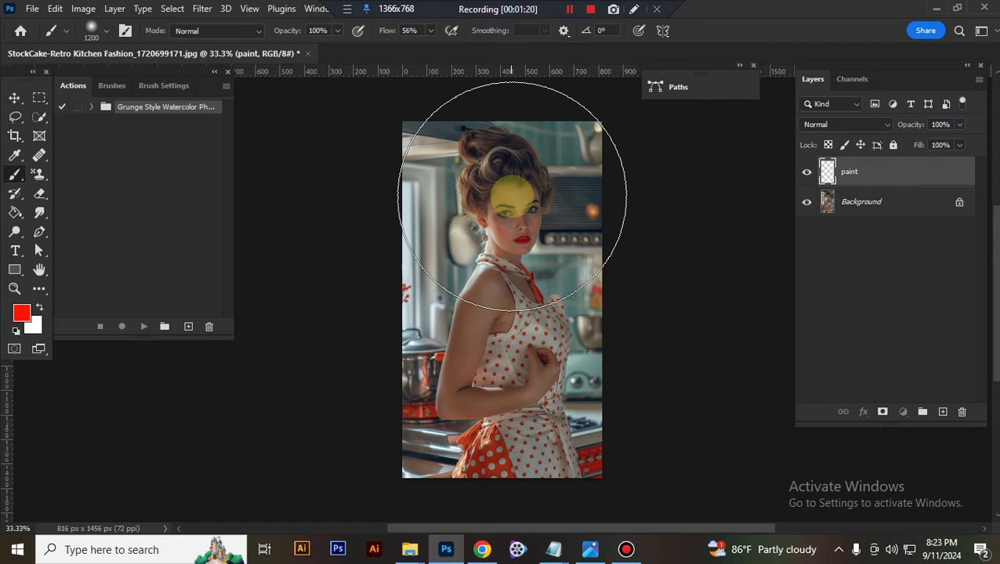
{"action": "key", "text": "bracketleft"}
{"action": "key", "text": "bracketleft"}
{"action": "key", "text": "bracketleft"}
{"action": "key", "text": "bracketleft"}
Paint red over the woman's face, hair, torso and arm at 100% flow
{"action": "left_click_drag", "start_coordinate": [508, 196], "coordinate": [513, 228]}
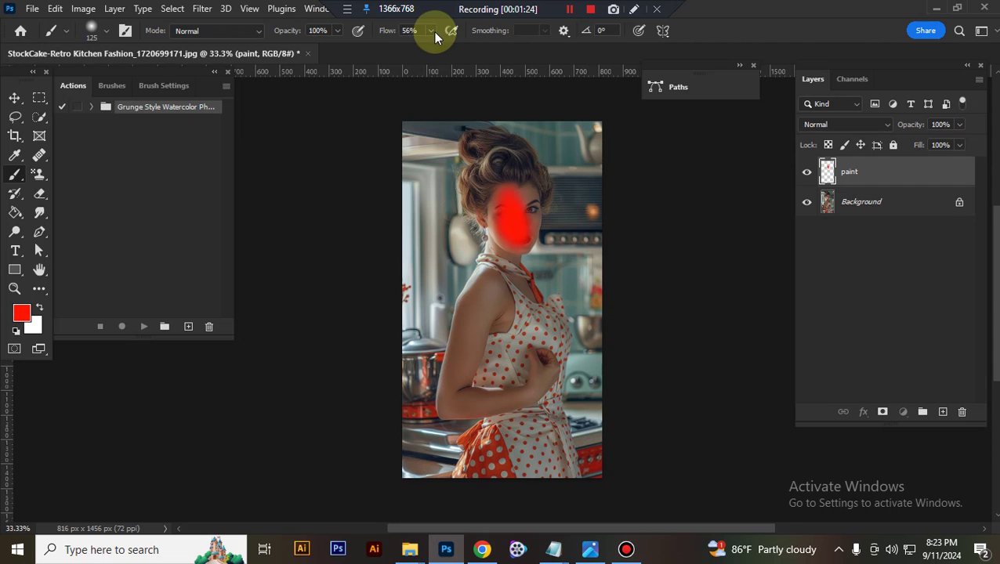
{"action": "left_click_drag", "start_coordinate": [431, 51], "coordinate": [465, 49]}
{"action": "mouse_move", "coordinate": [521, 182]}
{"action": "left_mouse_down"}
{"action": "mouse_move", "coordinate": [503, 150]}
{"action": "mouse_move", "coordinate": [489, 156]}
{"action": "mouse_move", "coordinate": [476, 140]}
{"action": "mouse_move", "coordinate": [521, 169]}
{"action": "mouse_move", "coordinate": [508, 147]}
{"action": "mouse_move", "coordinate": [476, 139]}
{"action": "mouse_move", "coordinate": [474, 191]}
{"action": "mouse_move", "coordinate": [505, 216]}
{"action": "mouse_move", "coordinate": [480, 167]}
{"action": "mouse_move", "coordinate": [509, 163]}
{"action": "mouse_move", "coordinate": [530, 185]}
{"action": "mouse_move", "coordinate": [505, 150]}
{"action": "mouse_move", "coordinate": [520, 166]}
{"action": "left_mouse_up"}
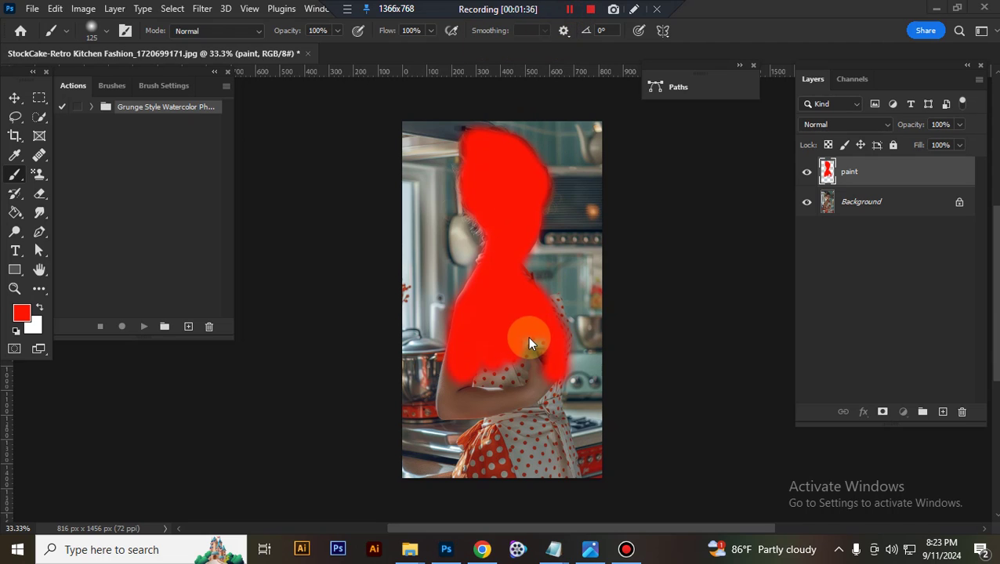
{"action": "mouse_move", "coordinate": [536, 335]}
{"action": "left_mouse_down"}
{"action": "mouse_move", "coordinate": [529, 384]}
{"action": "mouse_move", "coordinate": [550, 379]}
{"action": "left_mouse_up"}
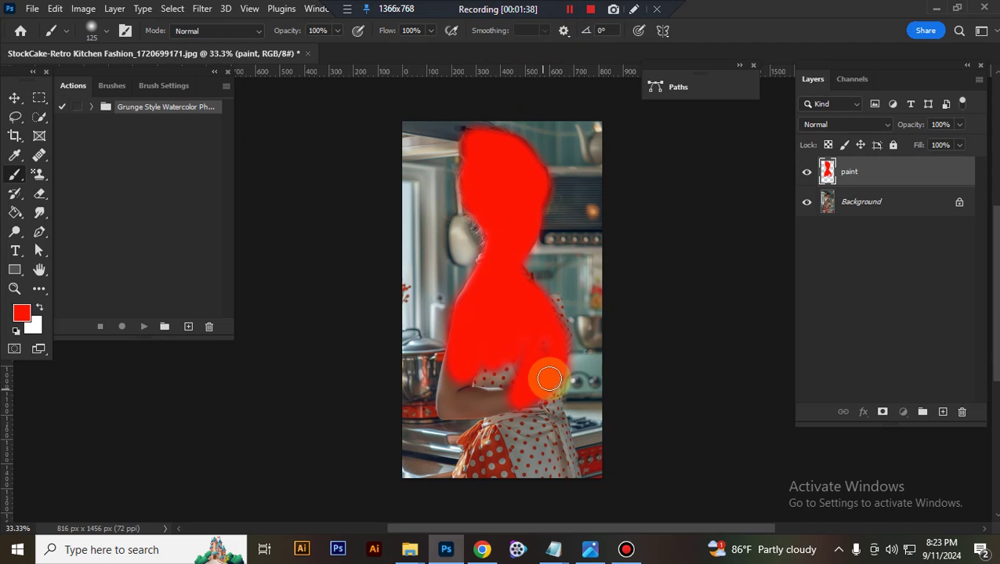
{"action": "mouse_move", "coordinate": [547, 319]}
{"action": "left_mouse_down"}
{"action": "mouse_move", "coordinate": [500, 379]}
{"action": "mouse_move", "coordinate": [463, 381]}
{"action": "mouse_move", "coordinate": [451, 406]}
{"action": "mouse_move", "coordinate": [474, 403]}
{"action": "mouse_move", "coordinate": [480, 375]}
{"action": "left_mouse_up"}
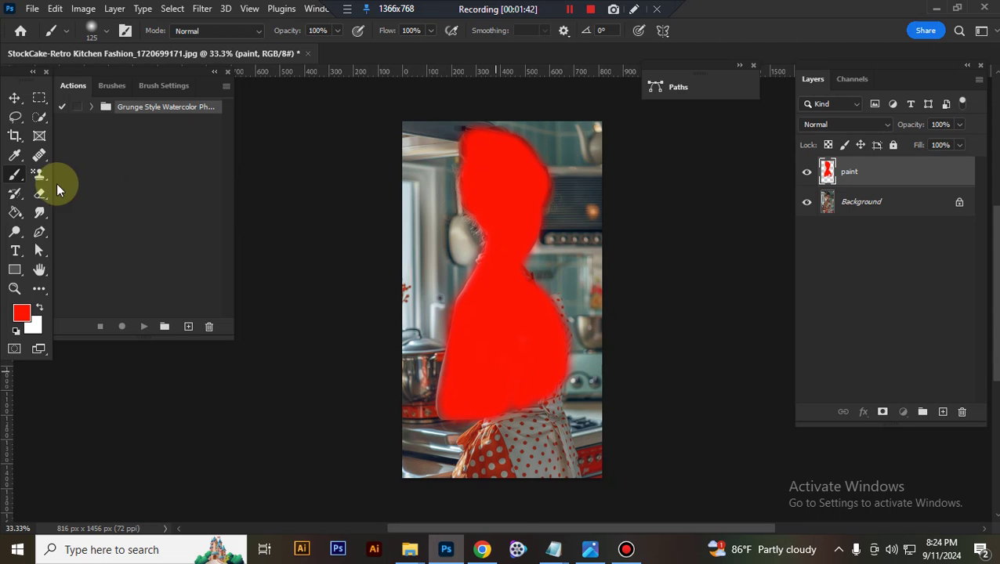
Set the Crop tool dimensions to 3000 px by 2000 px
{"action": "left_click", "coordinate": [15, 135]}
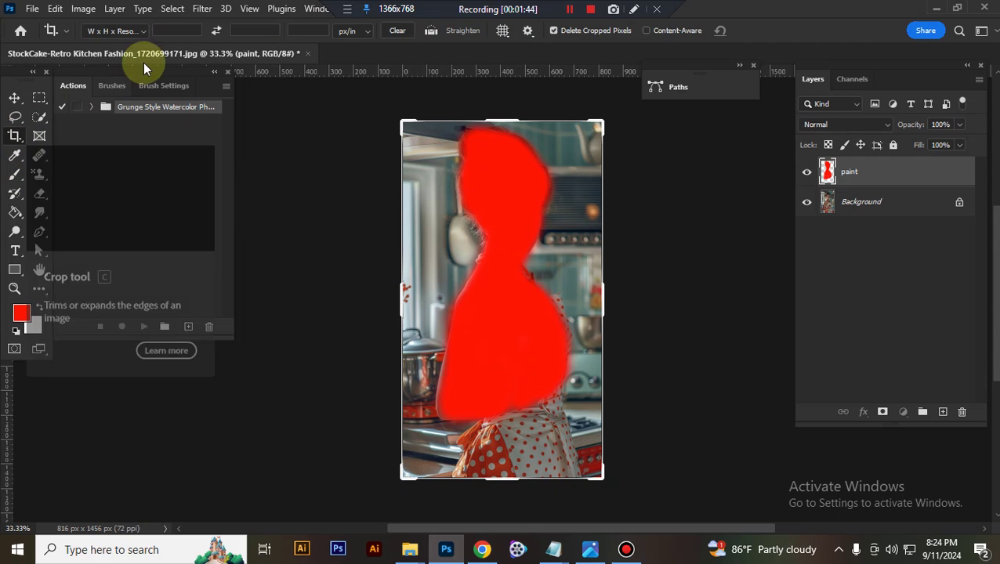
{"action": "left_click", "coordinate": [172, 30]}
{"action": "type", "text": "3000"}
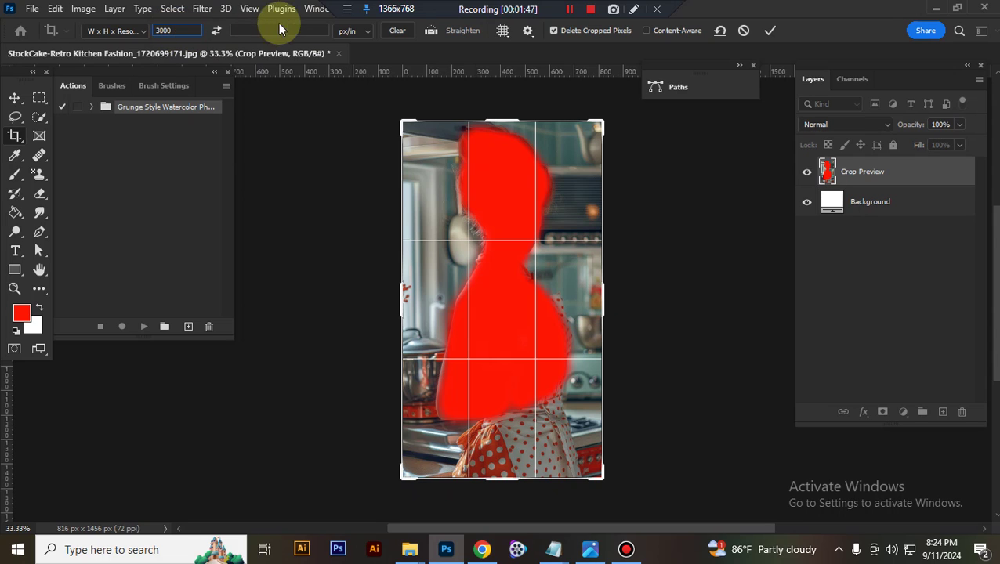
{"action": "left_click", "coordinate": [256, 33]}
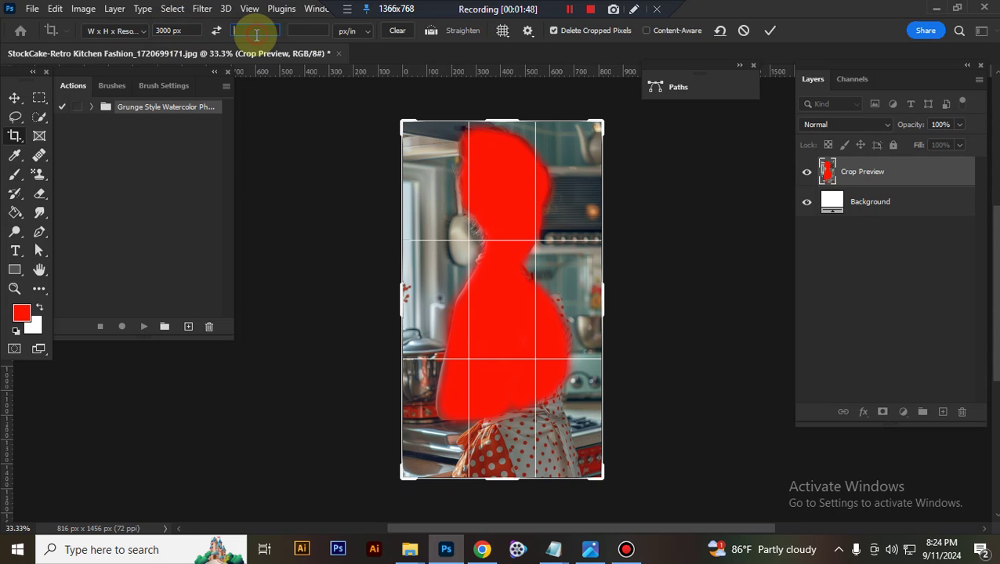
{"action": "type", "text": "2000"}
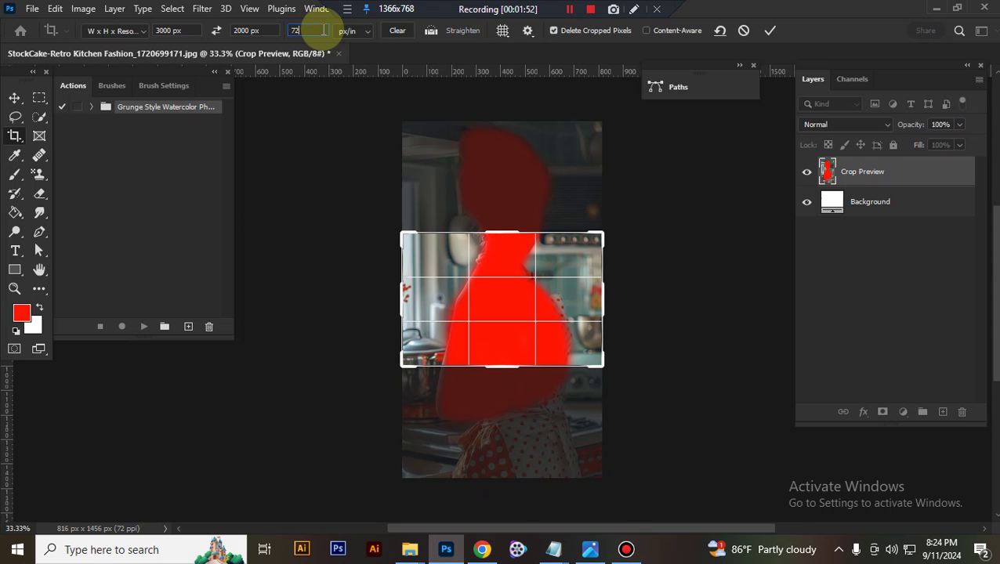
Extend the crop beyond the portrait, apply it, and hide the paint layer
{"action": "left_click_drag", "start_coordinate": [503, 250], "coordinate": [504, 276]}
{"action": "left_click_drag", "start_coordinate": [506, 233], "coordinate": [523, 75]}
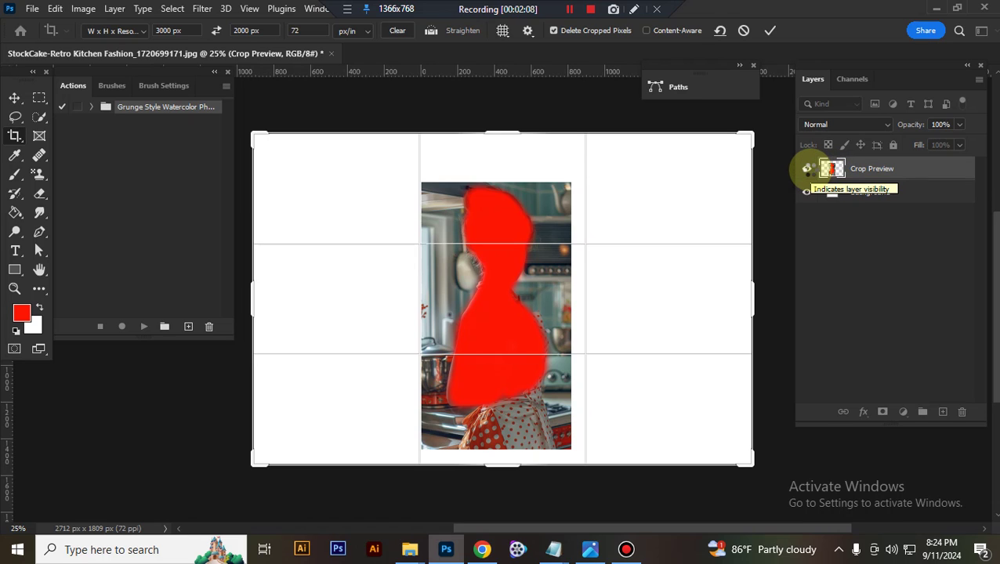
{"action": "key", "text": "Return"}
{"action": "left_click", "coordinate": [807, 168]}
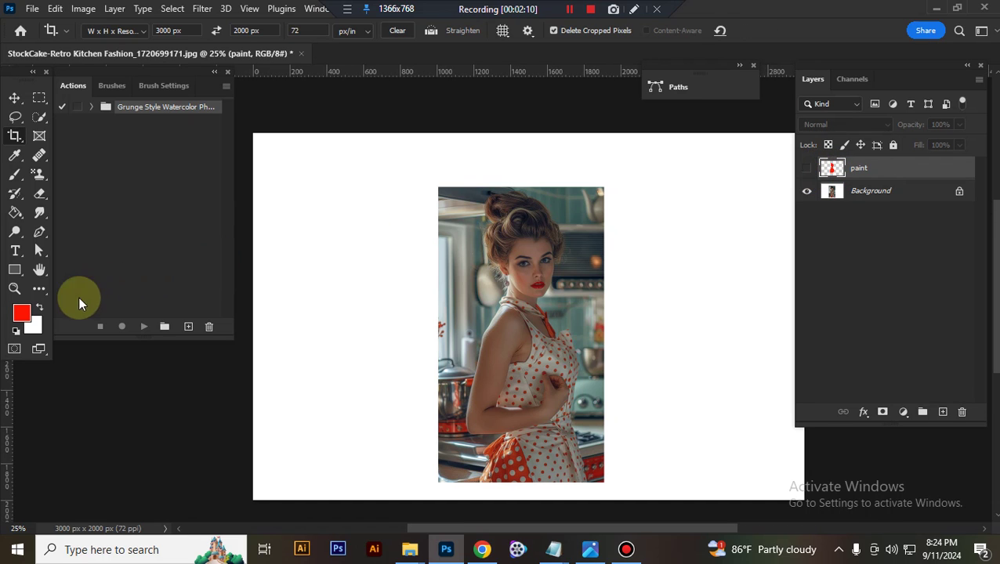
Run the Play me action from the Grunge Style Watercolor set on the portrait
{"action": "left_click", "coordinate": [17, 333]}
{"action": "left_click", "coordinate": [15, 98]}
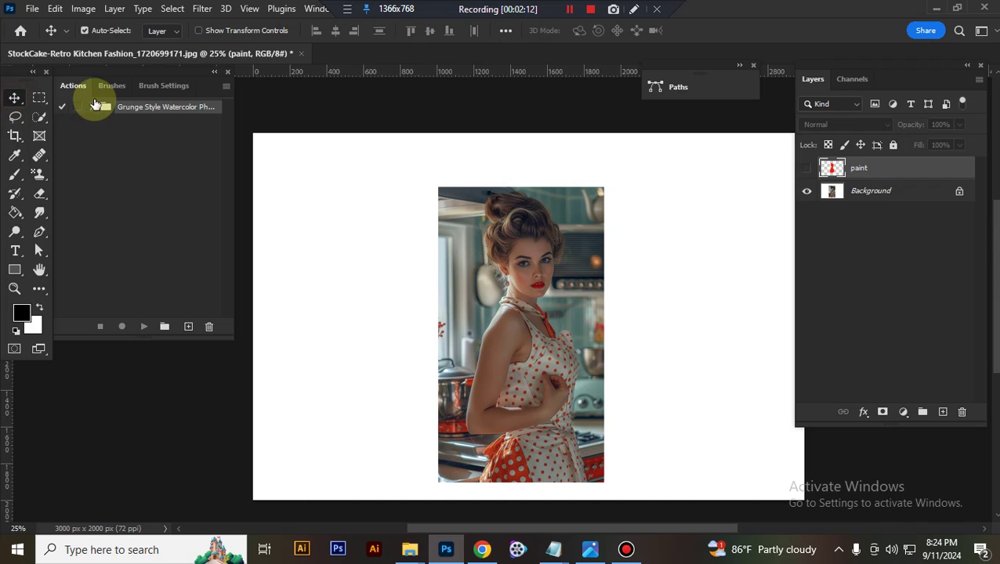
{"action": "left_click", "coordinate": [91, 106]}
{"action": "left_click", "coordinate": [104, 121]}
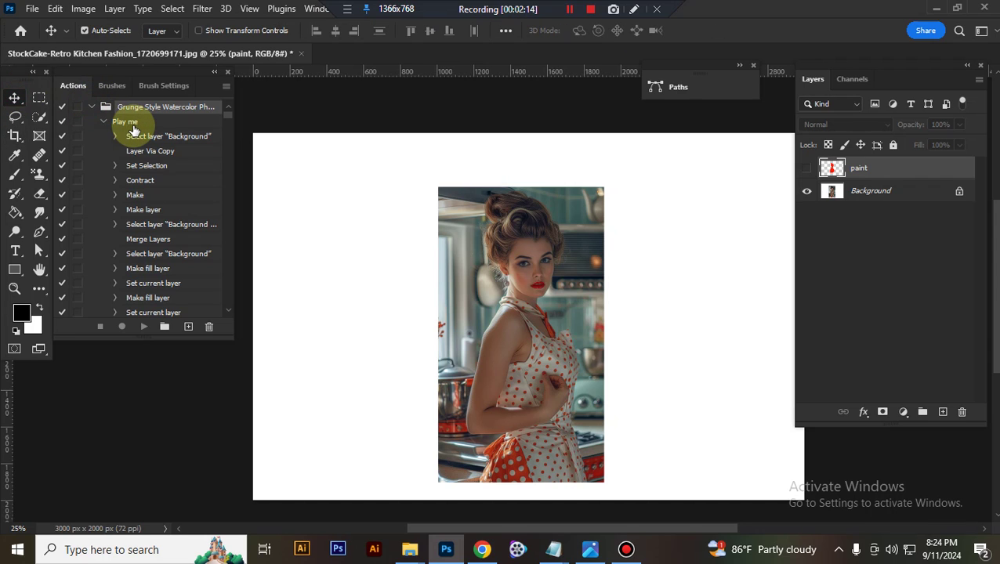
{"action": "left_click", "coordinate": [144, 326]}
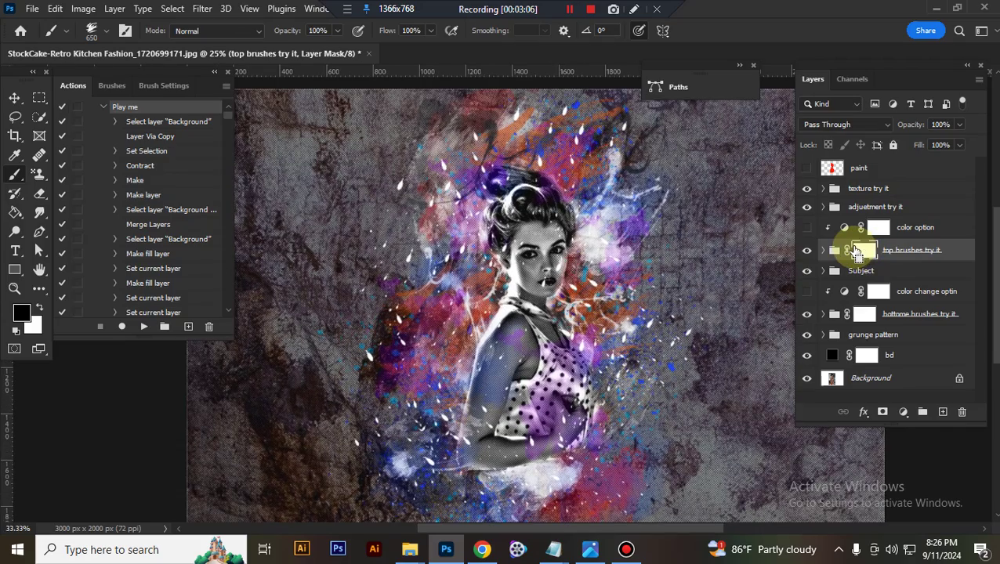
{"action": "scroll", "coordinate": [572, 270], "scroll_direction": "up", "scroll_amount": 1}
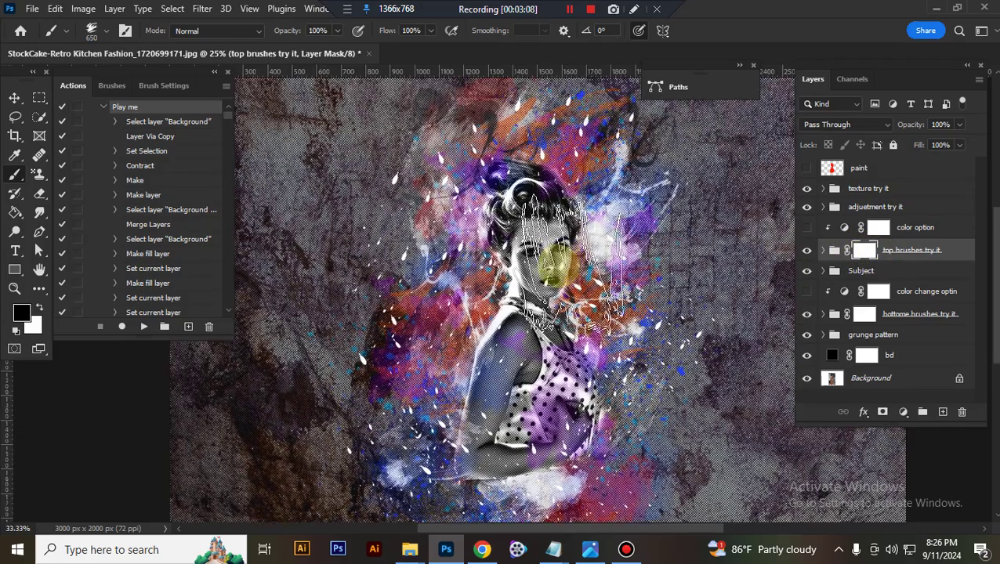
{"action": "scroll", "coordinate": [642, 296], "scroll_direction": "up", "scroll_amount": 1}
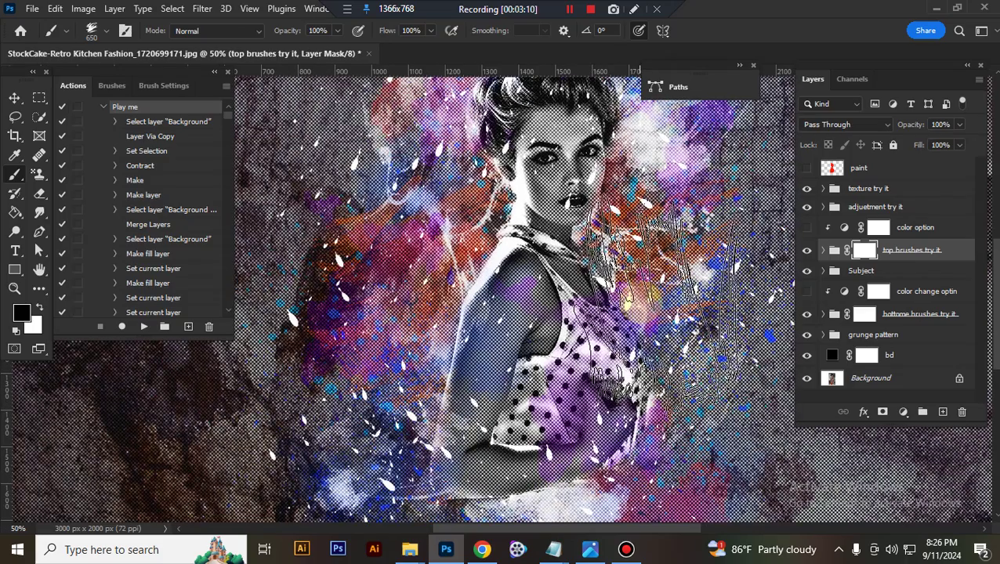
{"action": "left_click", "coordinate": [14, 98]}
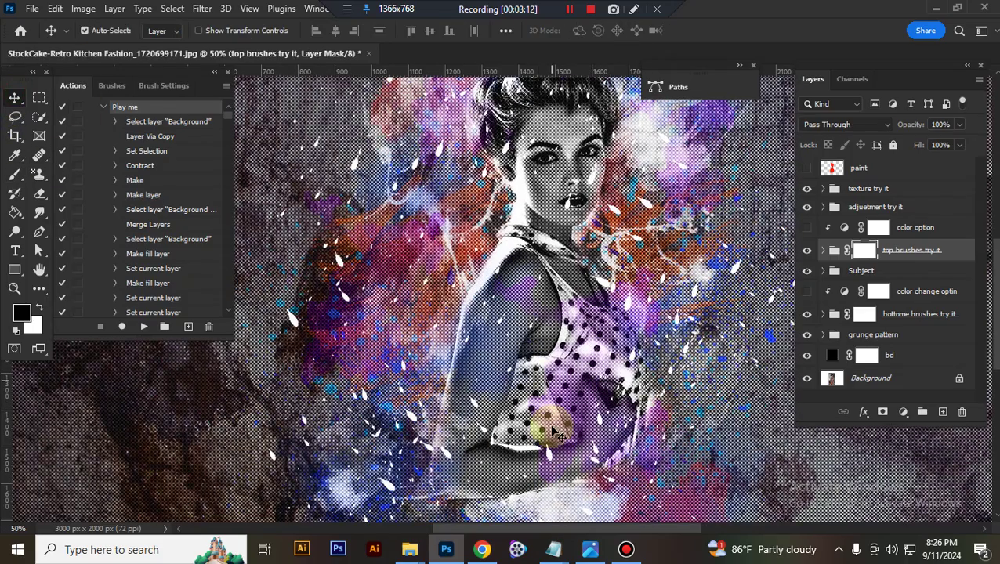
{"action": "scroll", "coordinate": [615, 193], "scroll_direction": "right", "scroll_amount": 2}
{"action": "scroll", "coordinate": [616, 192], "scroll_direction": "down", "scroll_amount": 1}
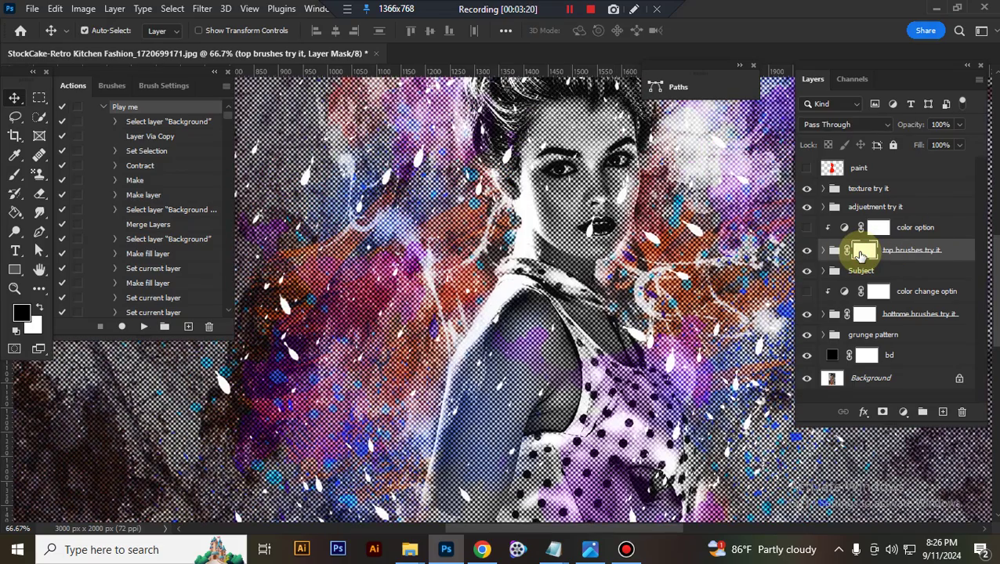
{"action": "key", "text": "ctrl+minus"}
{"action": "key", "text": "ctrl+minus"}
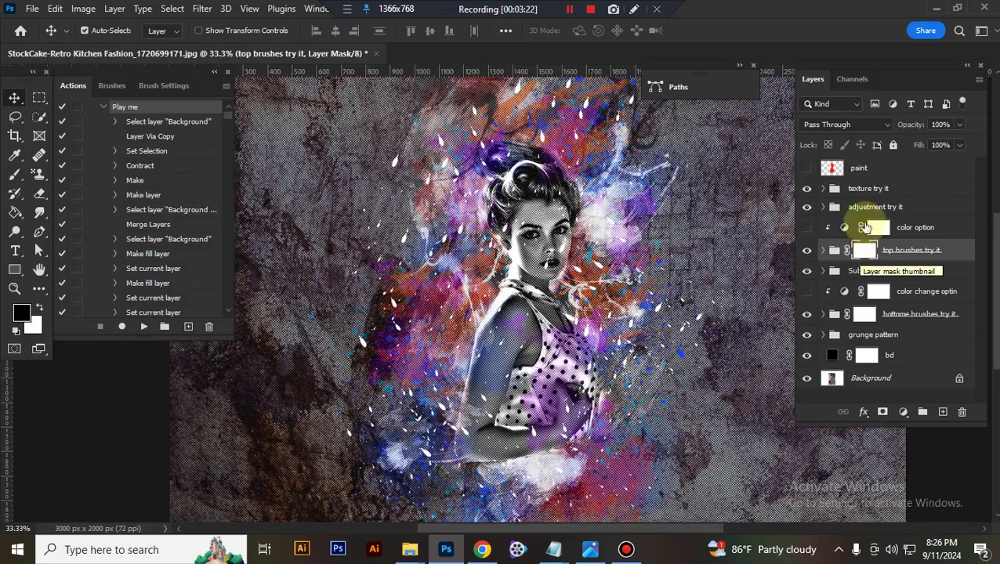
Turn on the texture try it group, compare t2 and t3, leaving only t1 visible
{"action": "left_click", "coordinate": [871, 191]}
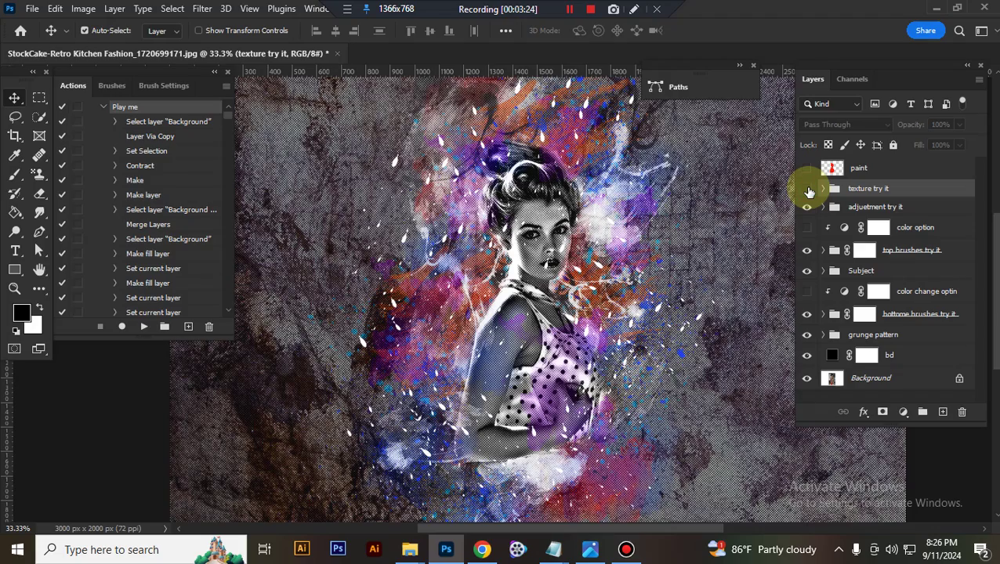
{"action": "left_click", "coordinate": [809, 191]}
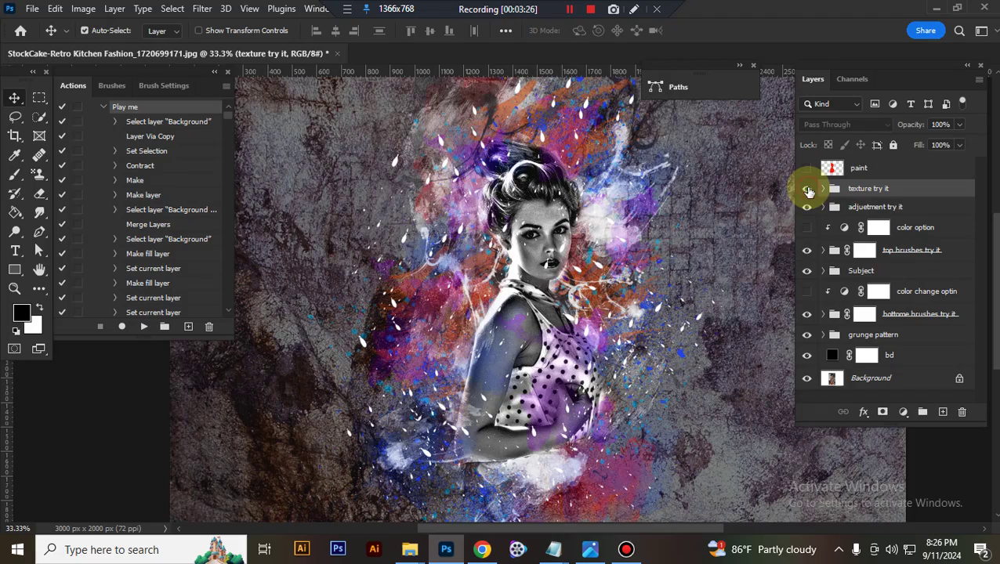
{"action": "left_click", "coordinate": [824, 190]}
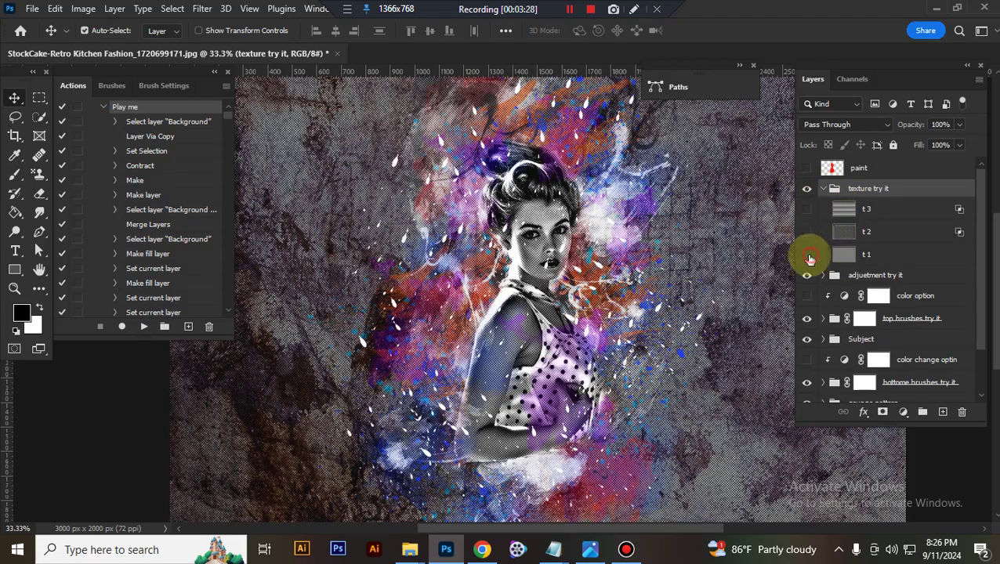
{"action": "left_click", "coordinate": [808, 237]}
{"action": "key", "text": "ctrl+equal"}
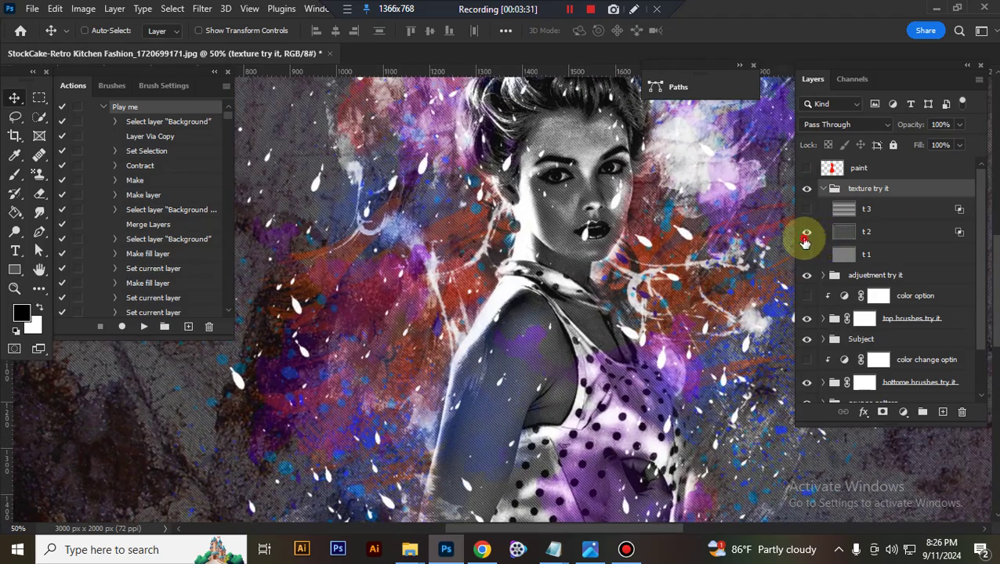
{"action": "key", "text": "ctrl+equal"}
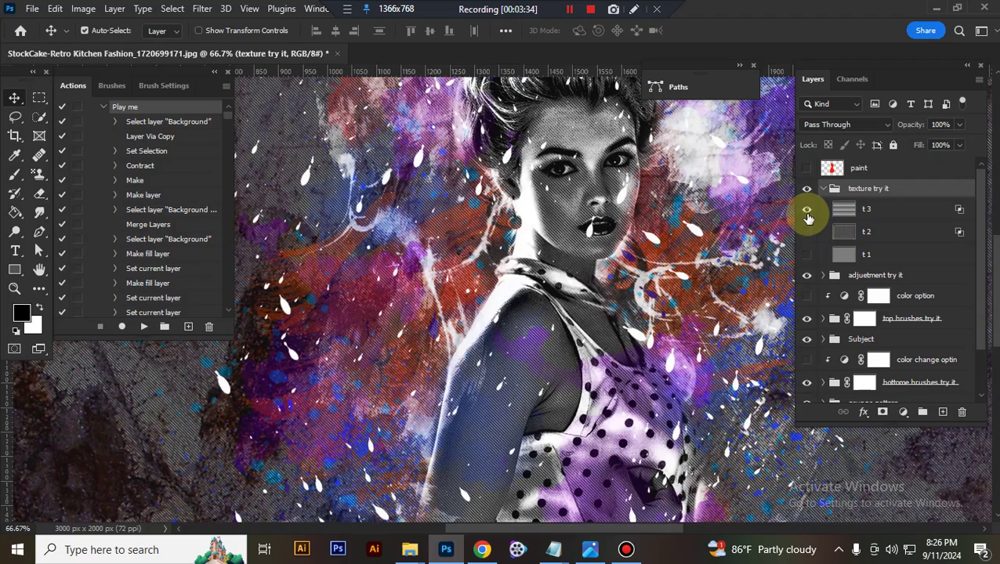
{"action": "left_click", "coordinate": [808, 212]}
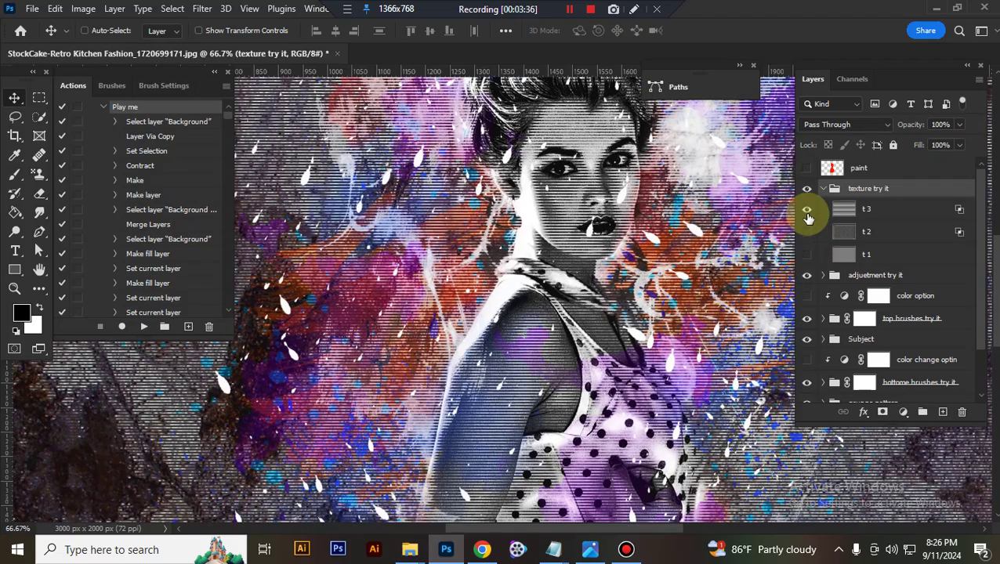
{"action": "key", "text": "ctrl+minus"}
{"action": "key", "text": "ctrl+minus"}
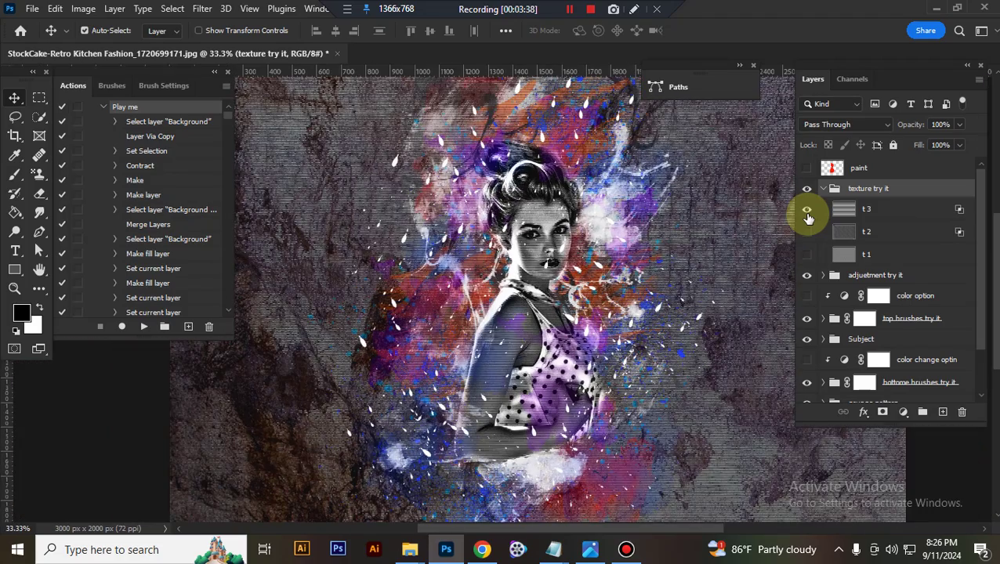
{"action": "left_click", "coordinate": [807, 210]}
{"action": "left_click", "coordinate": [808, 254]}
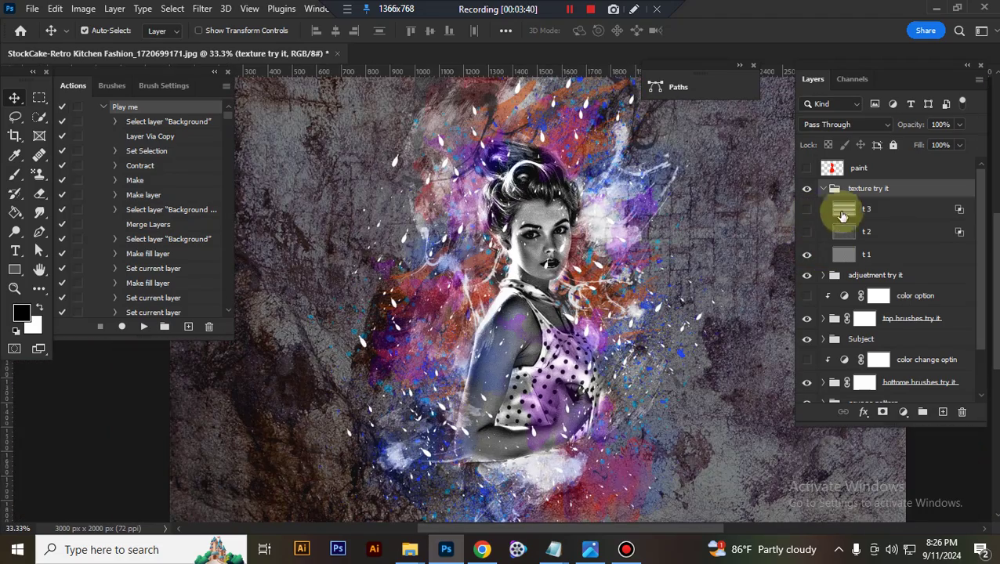
Turn on the adjuetment try it group, slightly raise Hue/Saturation 2 saturation, review Vibrance and Exposure
{"action": "left_click", "coordinate": [822, 189]}
{"action": "left_click", "coordinate": [874, 207]}
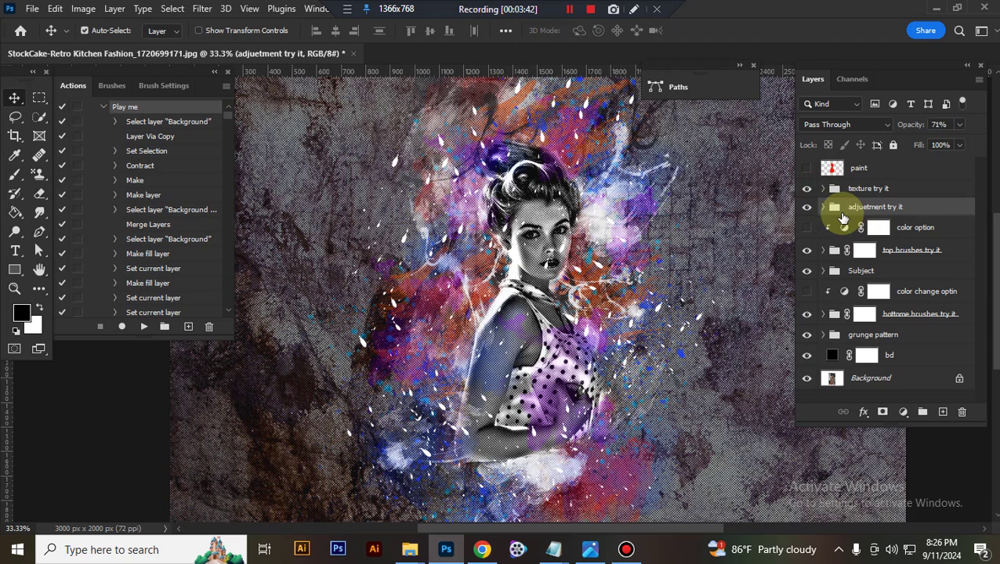
{"action": "left_click", "coordinate": [807, 208]}
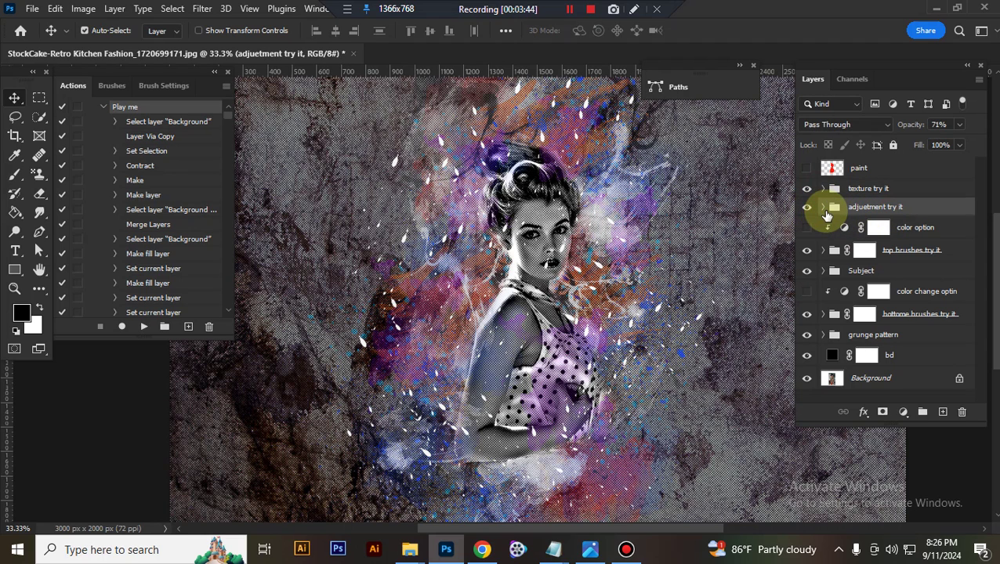
{"action": "left_click", "coordinate": [823, 207]}
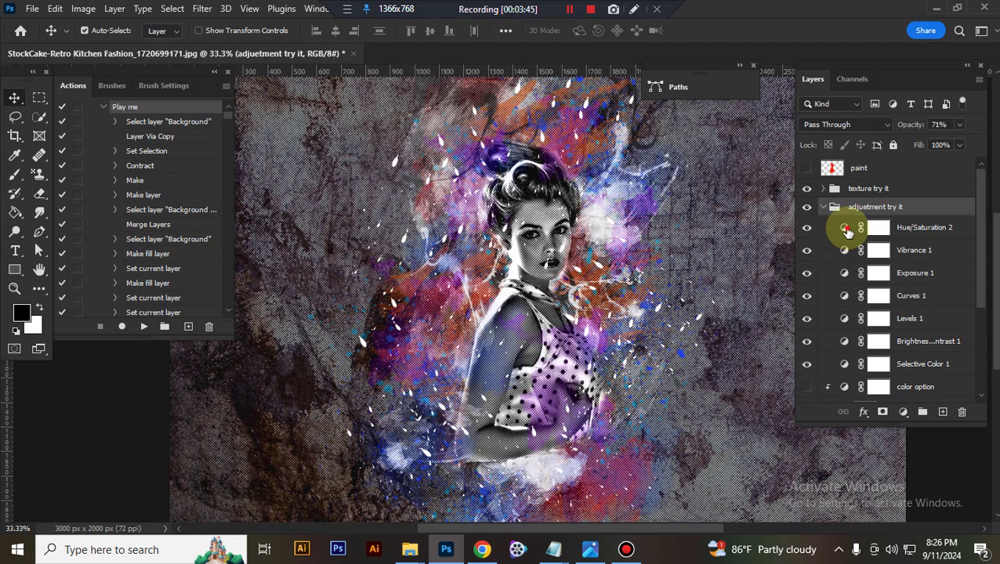
{"action": "double_click", "coordinate": [847, 228]}
{"action": "left_click_drag", "start_coordinate": [246, 312], "coordinate": [256, 314]}
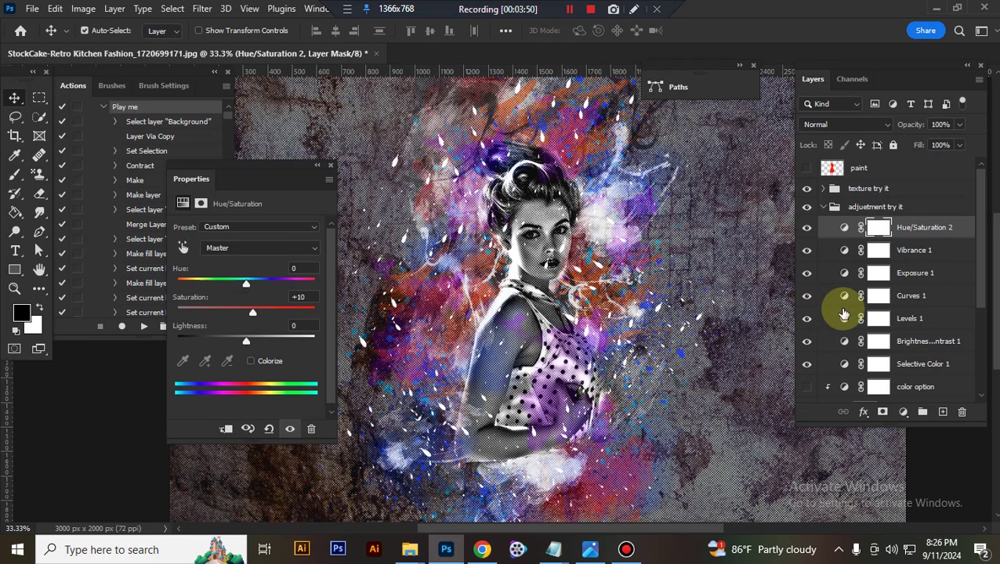
{"action": "left_click", "coordinate": [847, 251]}
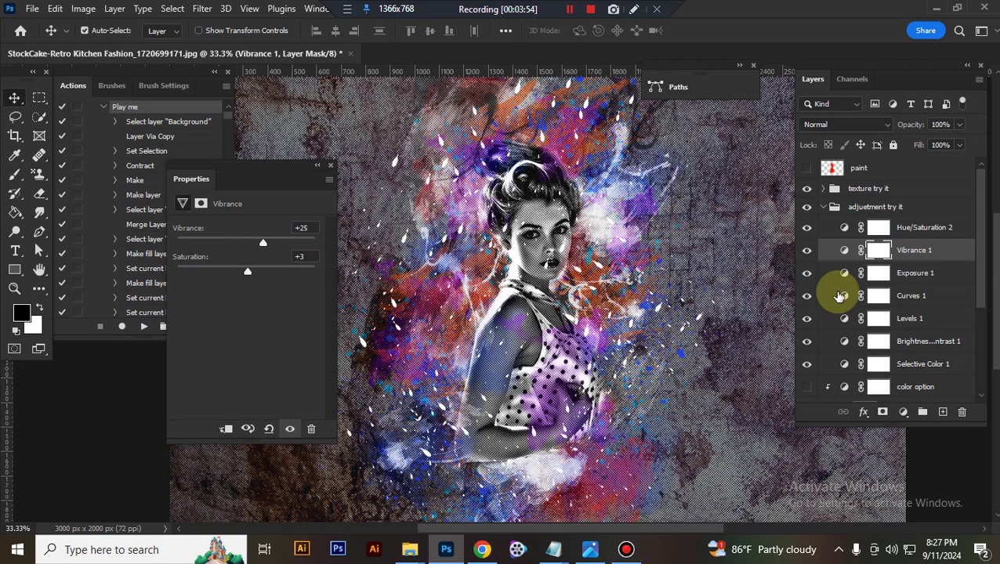
{"action": "left_click", "coordinate": [847, 278]}
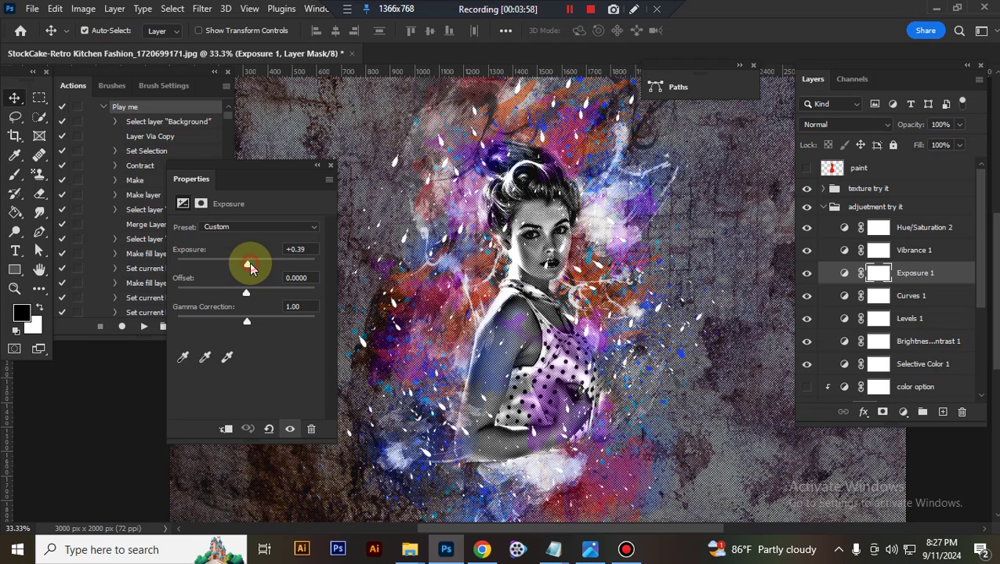
Give Curves a gentle S-curve with the lower point at 67→51, then review Levels and Brightness/Contrast
{"action": "left_click", "coordinate": [845, 298]}
{"action": "left_click_drag", "start_coordinate": [236, 339], "coordinate": [236, 343]}
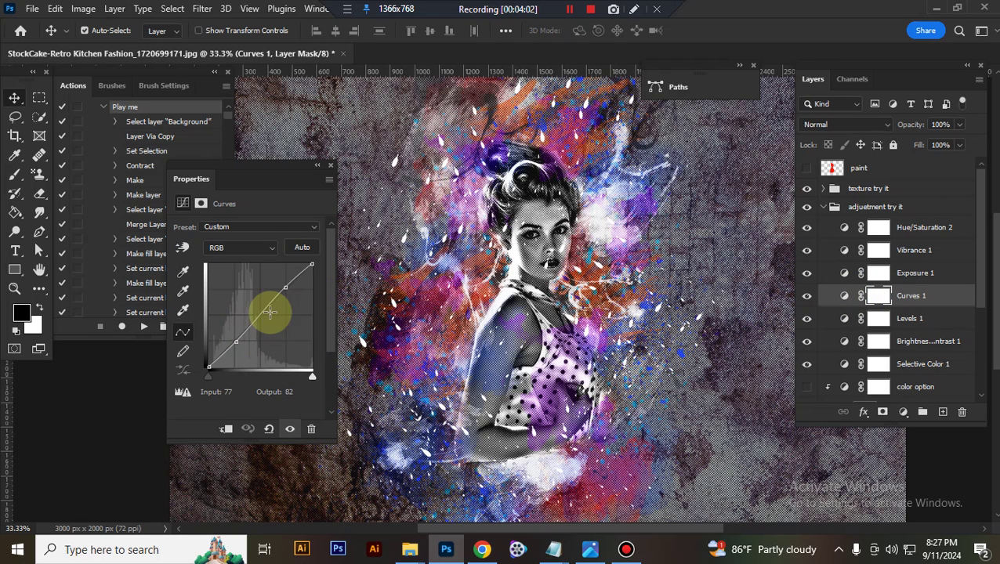
{"action": "left_click_drag", "start_coordinate": [269, 308], "coordinate": [279, 289]}
{"action": "left_click_drag", "start_coordinate": [236, 343], "coordinate": [236, 346]}
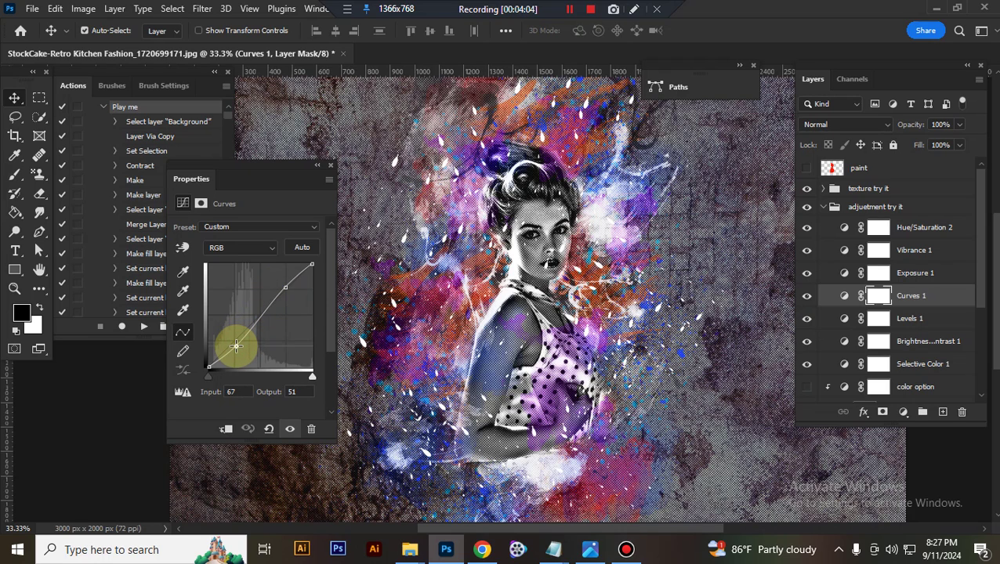
{"action": "left_click", "coordinate": [844, 319]}
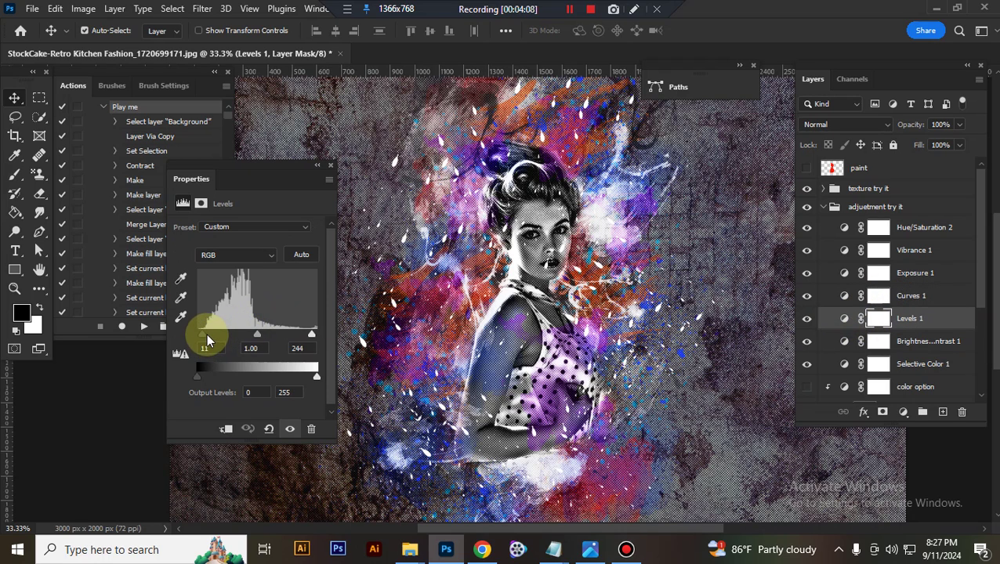
{"action": "left_click", "coordinate": [844, 343]}
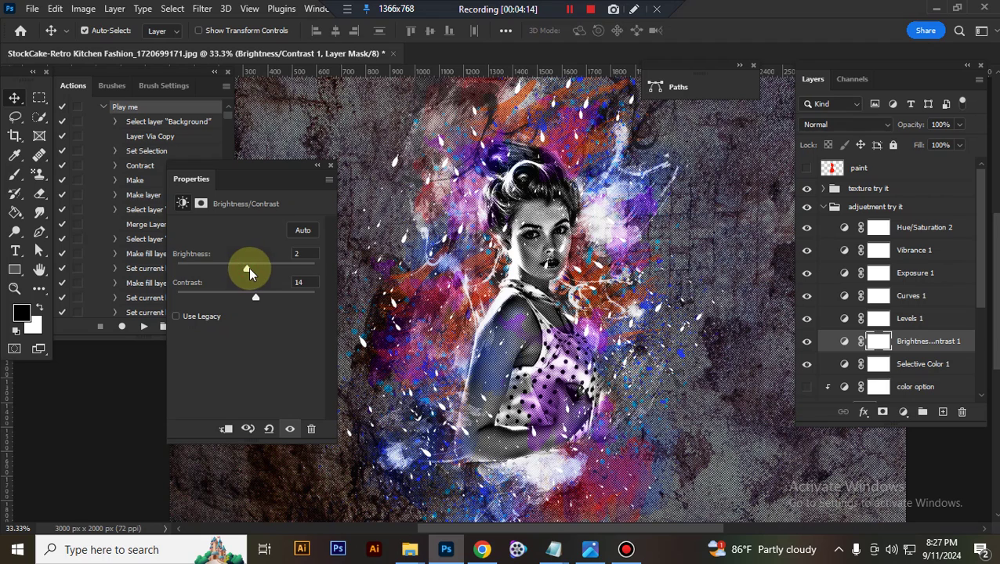
{"action": "left_click", "coordinate": [832, 209]}
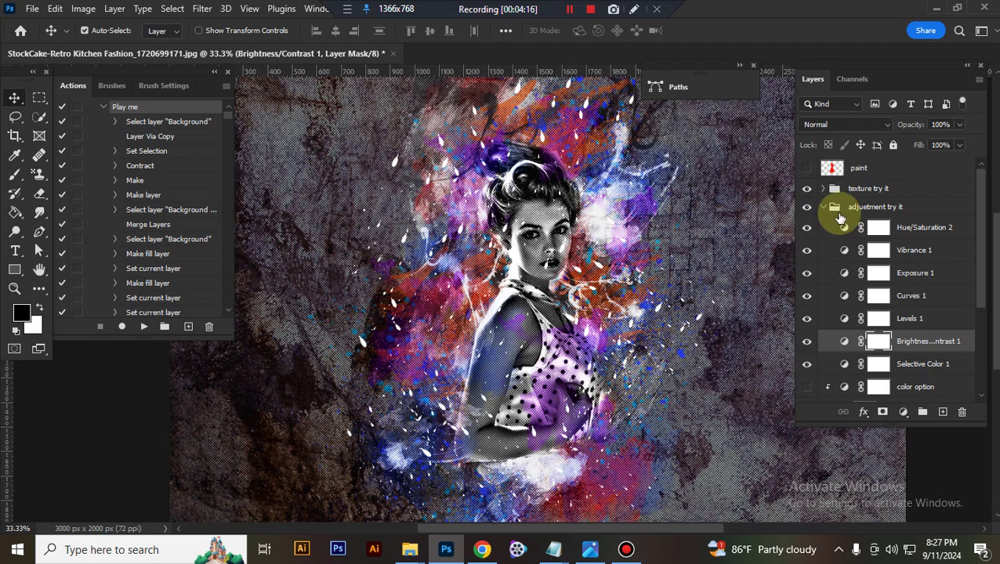
Collapse the adjustment group, toggle color option, and hide the top brushes try it splashes
{"action": "left_click", "coordinate": [823, 208]}
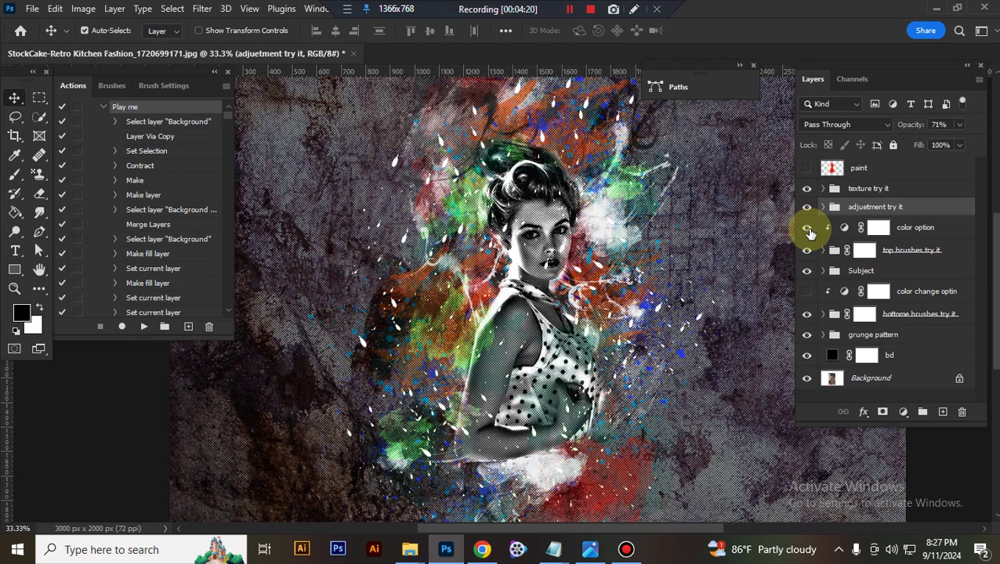
{"action": "left_click", "coordinate": [808, 228]}
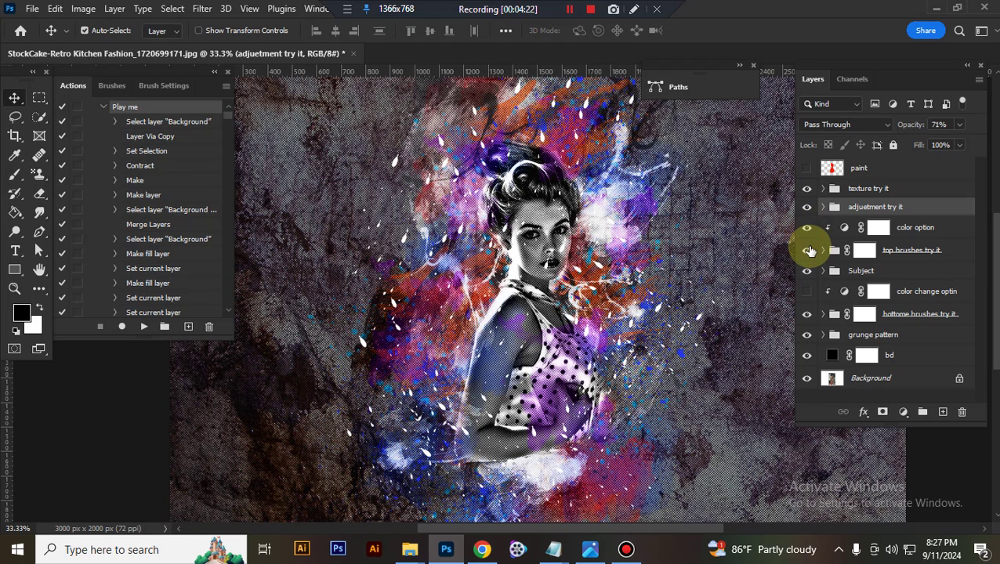
{"action": "left_click", "coordinate": [808, 251]}
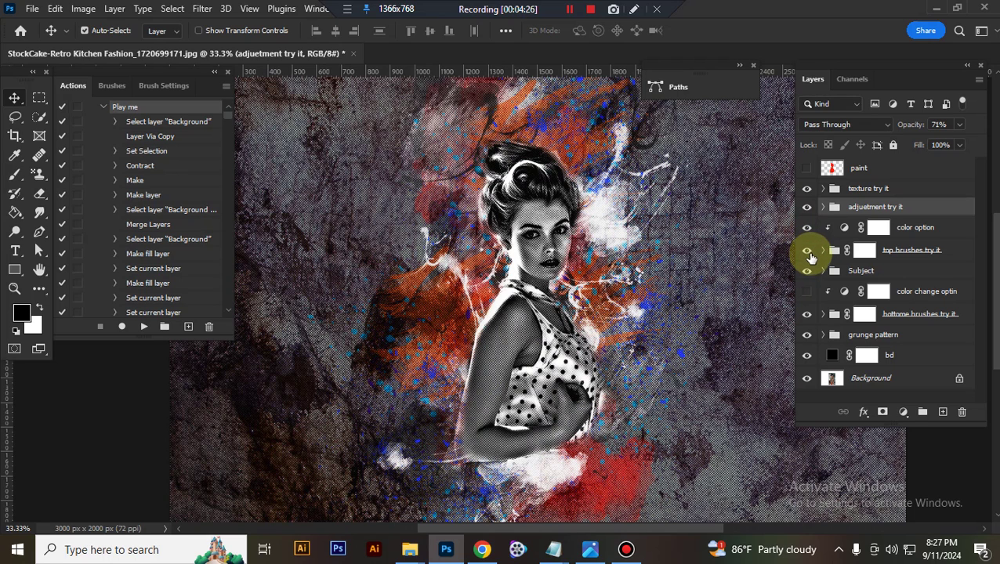
{"action": "left_click", "coordinate": [808, 251]}
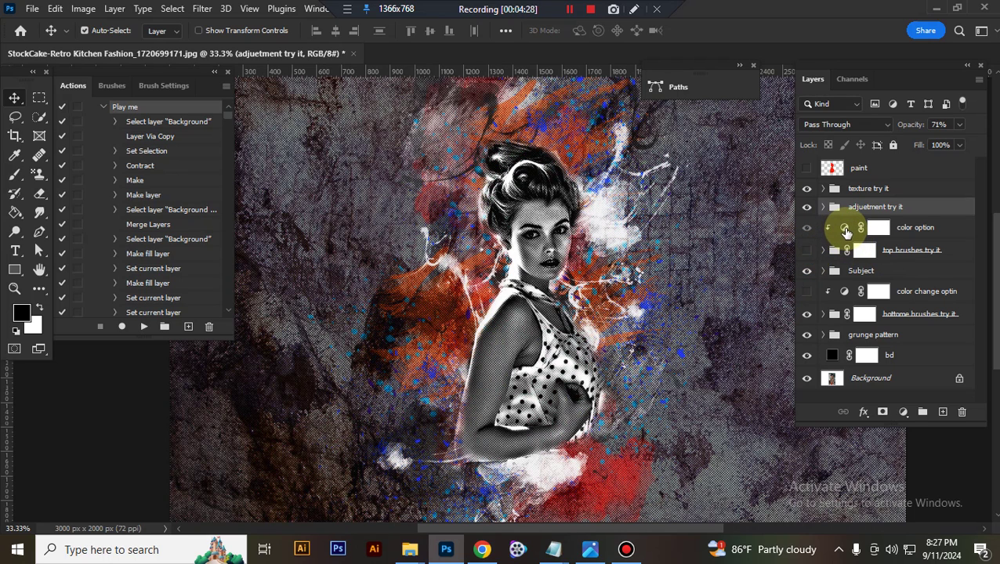
Give the color option gradient map a teal-to-yellow preset after trying several gradients
{"action": "double_click", "coordinate": [846, 228]}
{"action": "left_click", "coordinate": [807, 251]}
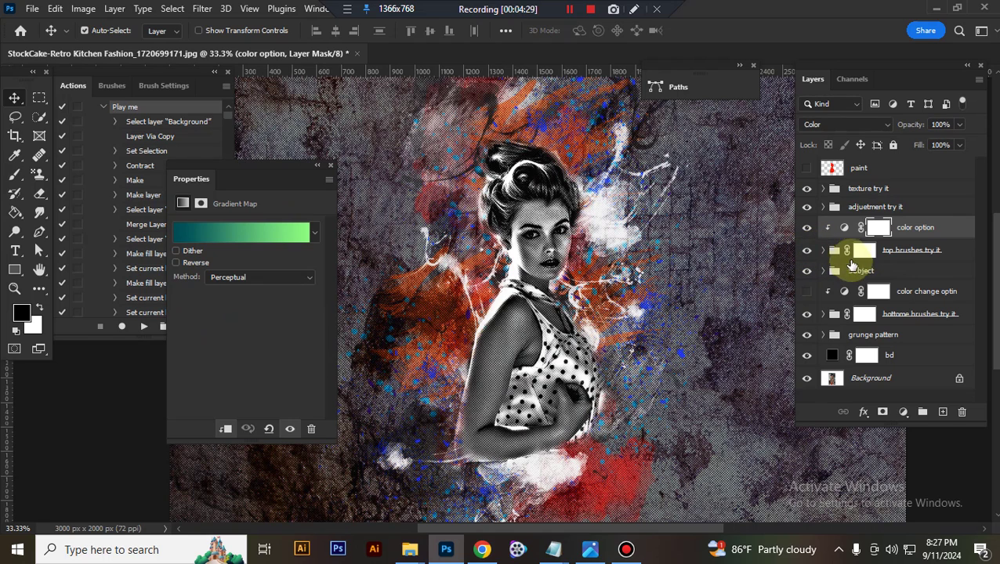
{"action": "left_click", "coordinate": [314, 234]}
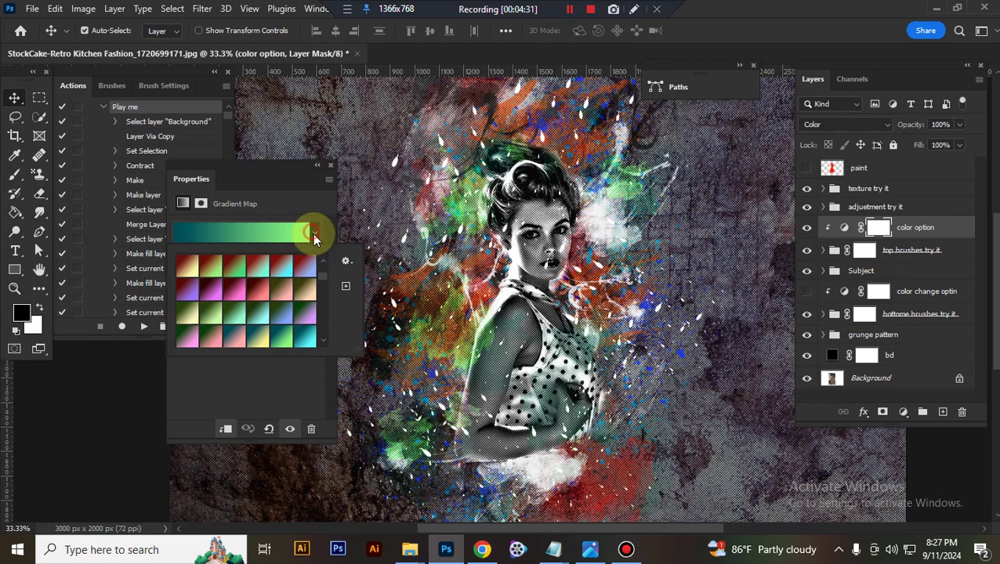
{"action": "left_click", "coordinate": [306, 290]}
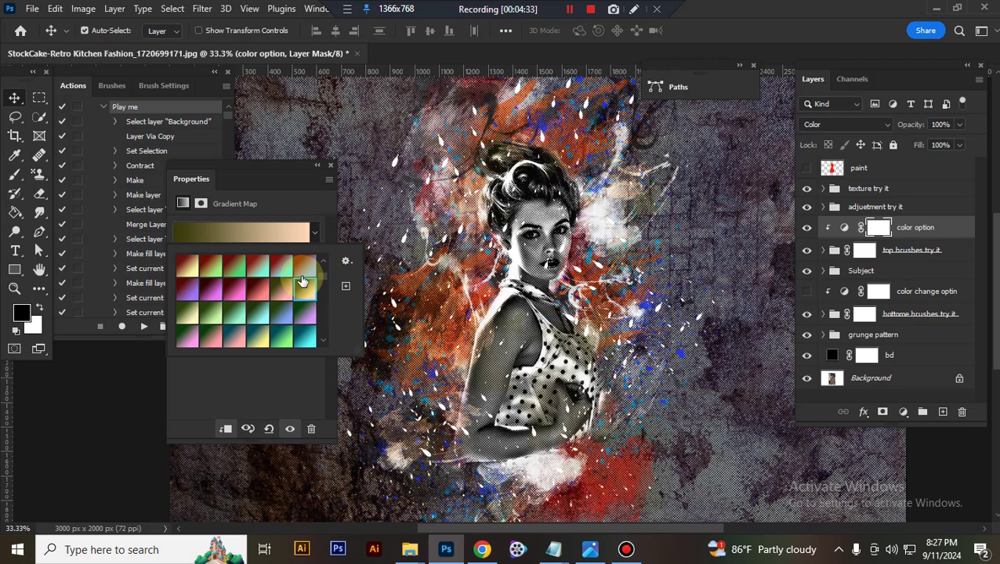
{"action": "left_click", "coordinate": [304, 267]}
{"action": "scroll", "coordinate": [288, 299], "scroll_direction": "down", "scroll_amount": 3}
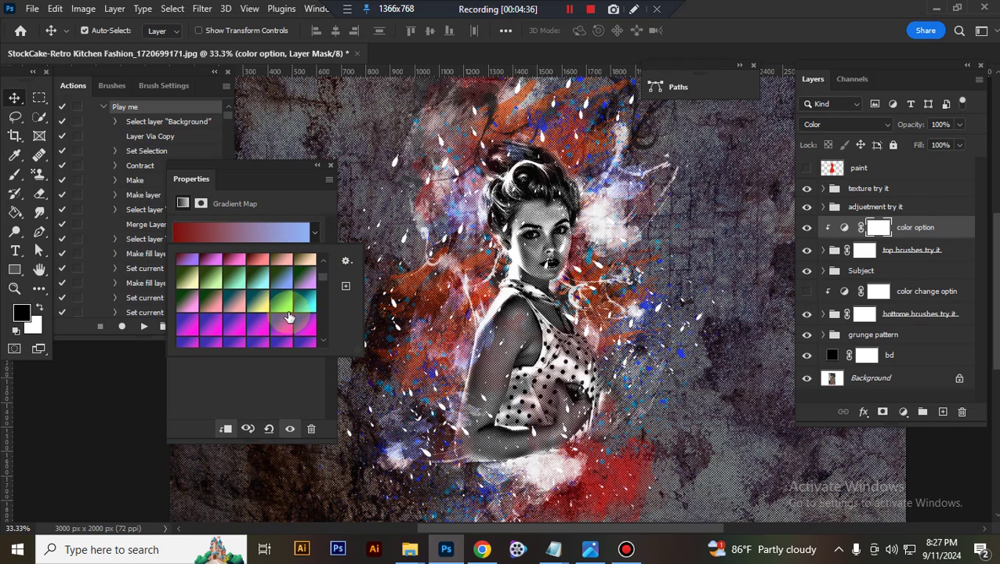
{"action": "left_click", "coordinate": [307, 302]}
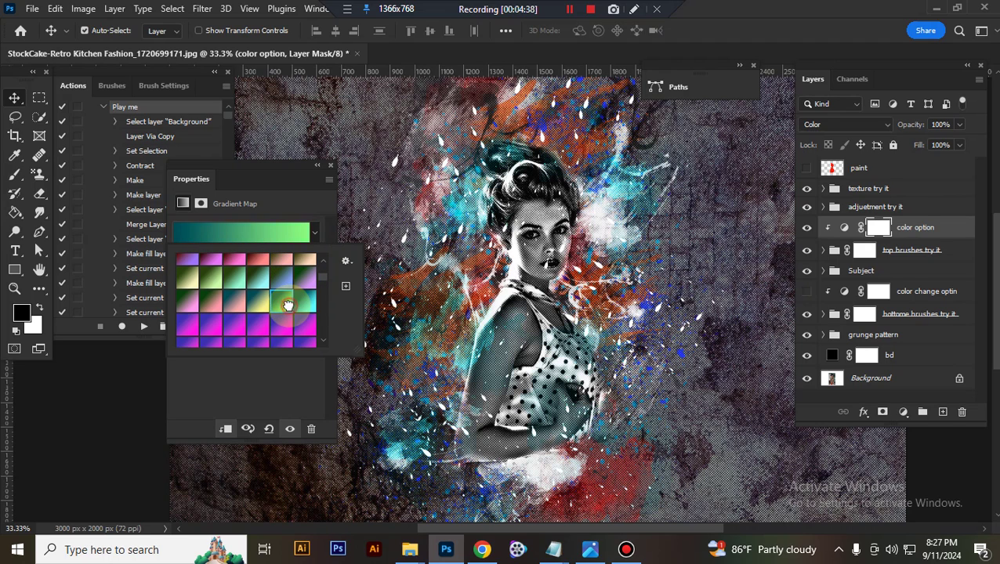
{"action": "left_click", "coordinate": [263, 309]}
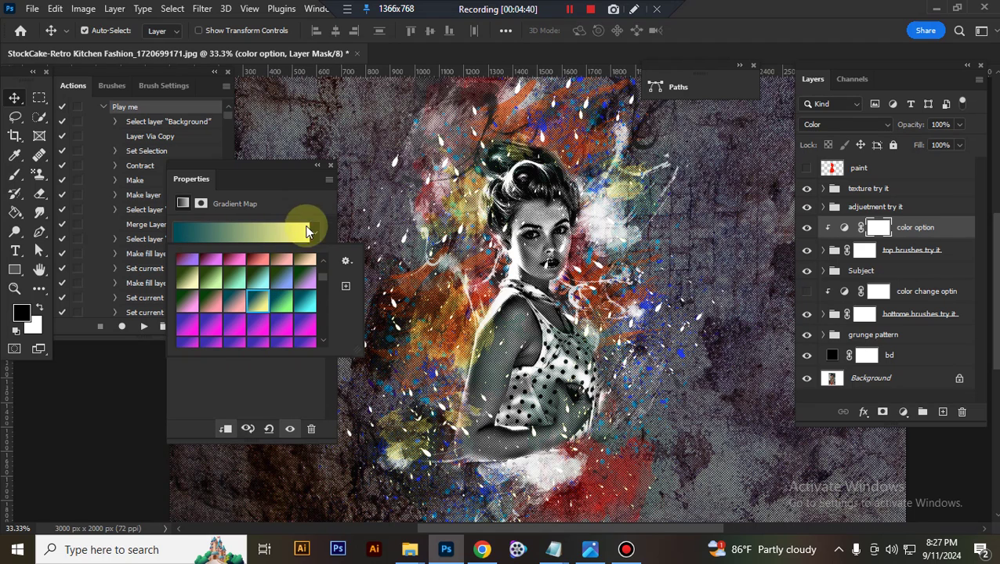
Close Properties, hide the color option layer, and expand the top brushes try it group
{"action": "left_click", "coordinate": [328, 167]}
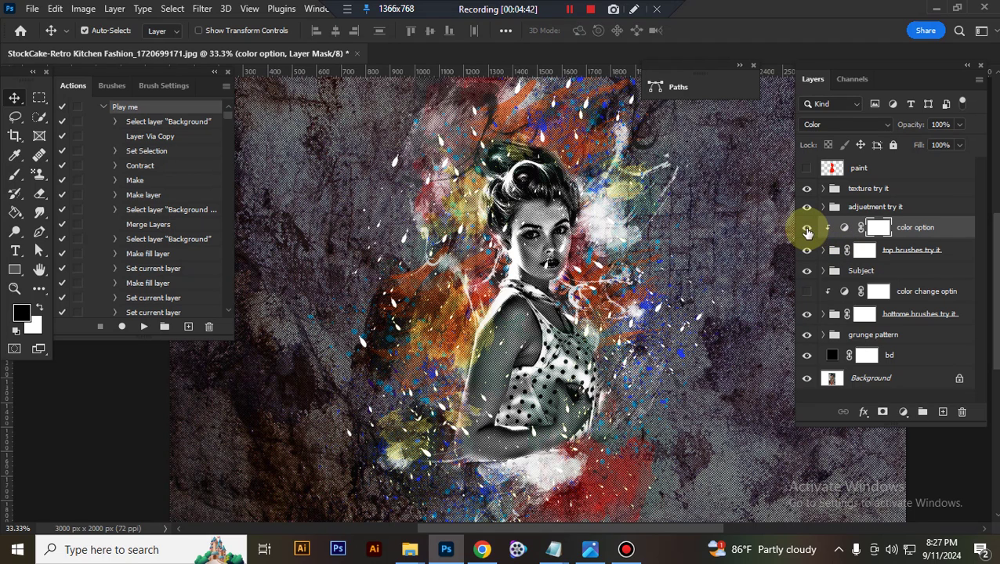
{"action": "left_click", "coordinate": [807, 227]}
{"action": "left_click", "coordinate": [823, 250]}
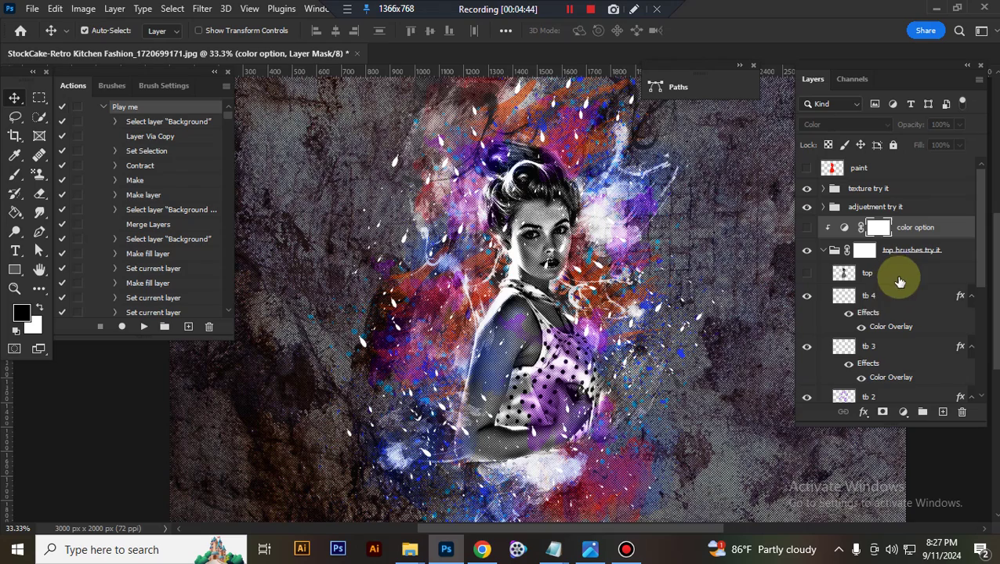
Enlarge the tb 4 splashes to about 107% and drop their opacity to roughly 49%
{"action": "left_click", "coordinate": [870, 304]}
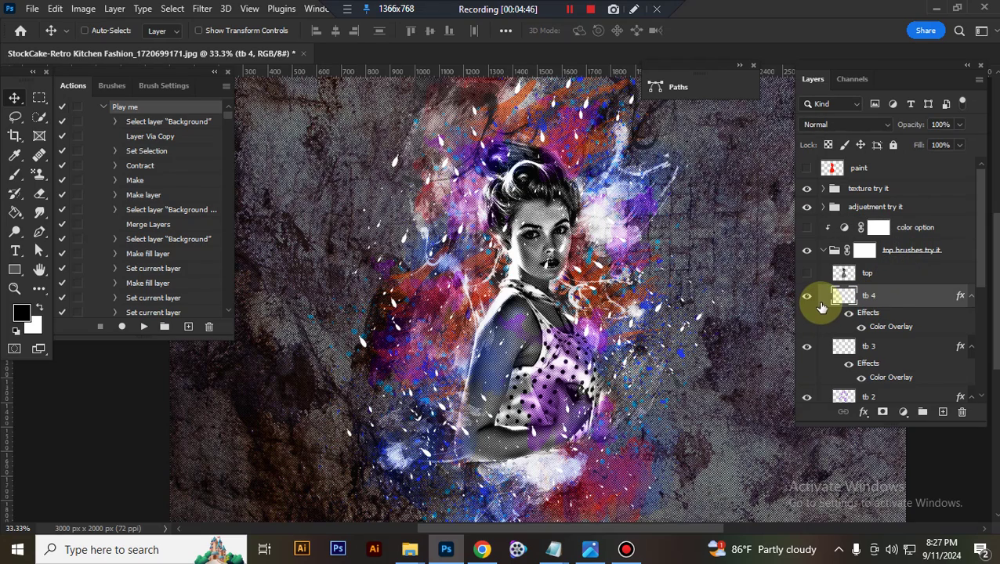
{"action": "key", "text": "ctrl+t"}
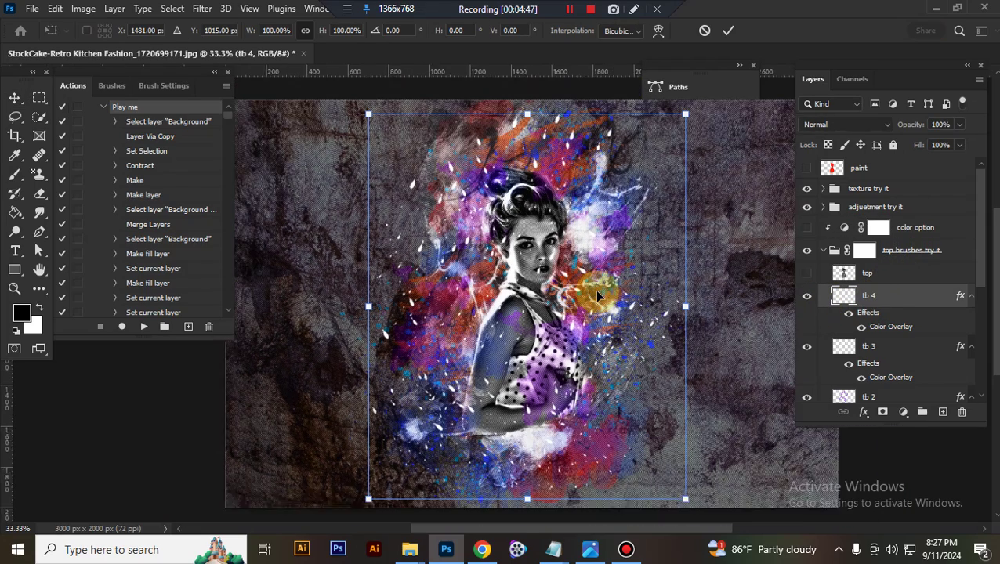
{"action": "key", "text": "ctrl+minus"}
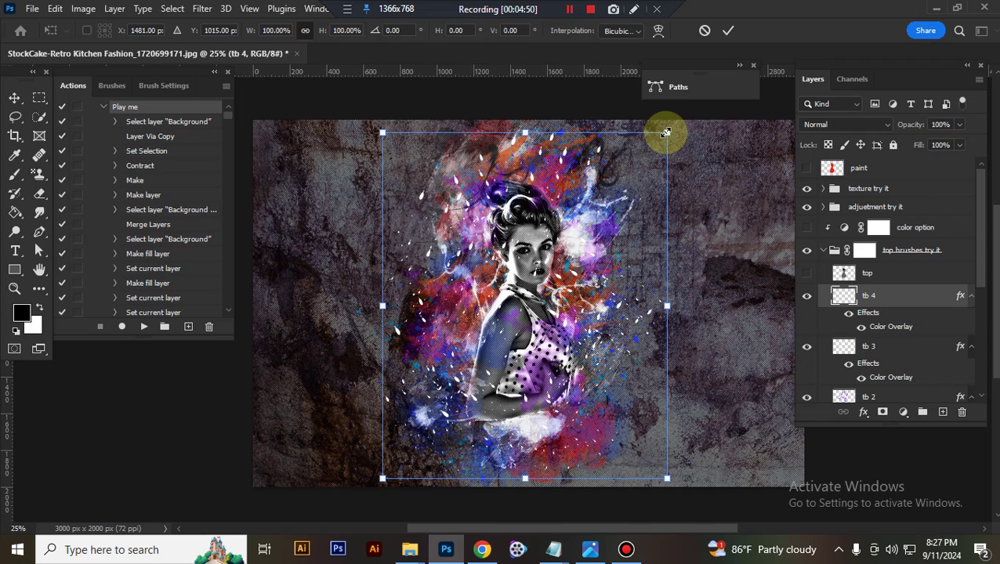
{"action": "mouse_move", "coordinate": [665, 132]}
{"action": "left_mouse_down"}
{"action": "mouse_move", "coordinate": [707, 128]}
{"action": "mouse_move", "coordinate": [699, 156]}
{"action": "left_mouse_up"}
{"action": "key", "text": "Return"}
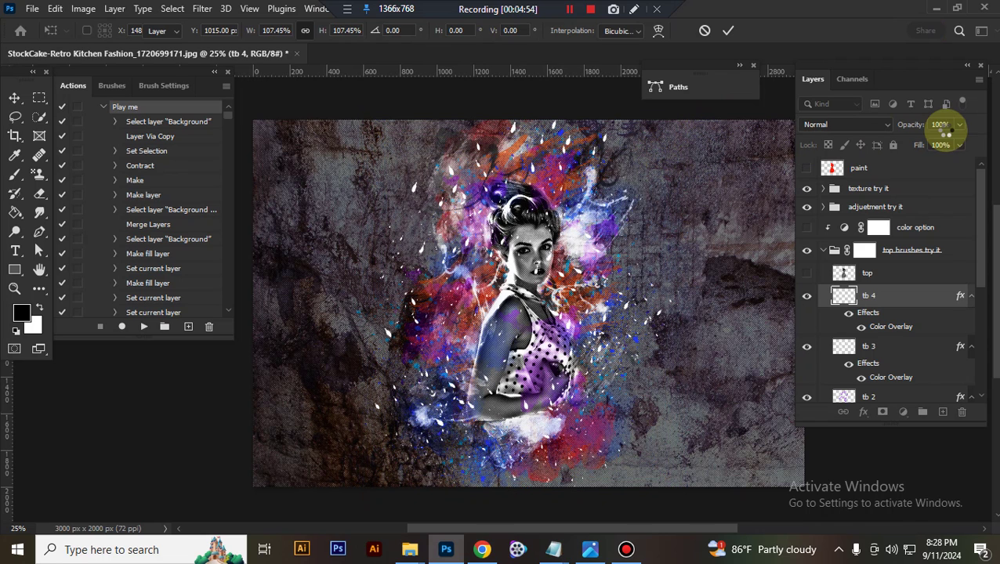
{"action": "left_click", "coordinate": [959, 124]}
{"action": "left_click_drag", "start_coordinate": [959, 141], "coordinate": [925, 147]}
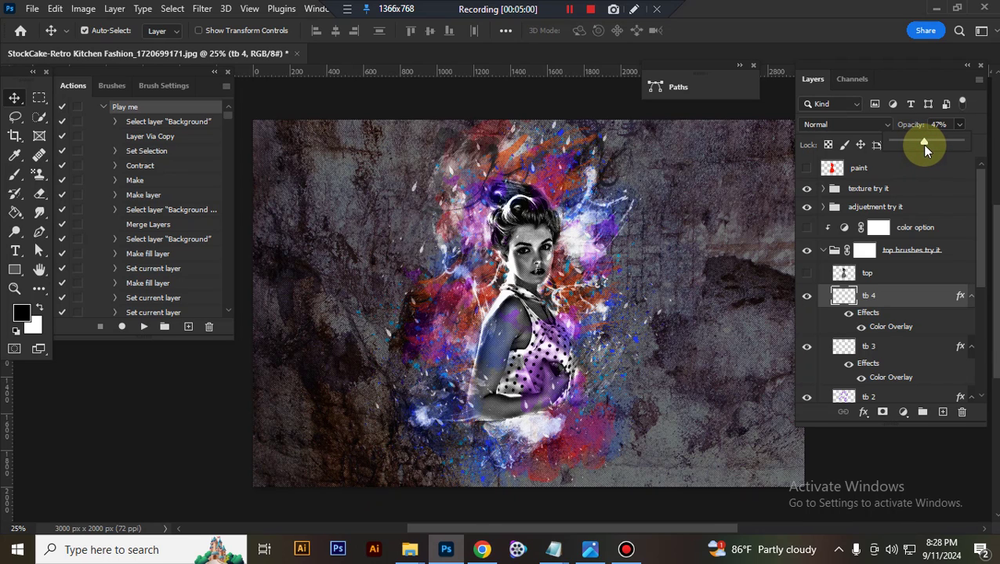
Resize the tb 3 splashes to 105% and set their opacity to 65%
{"action": "scroll", "coordinate": [870, 321], "scroll_direction": "down", "scroll_amount": 1}
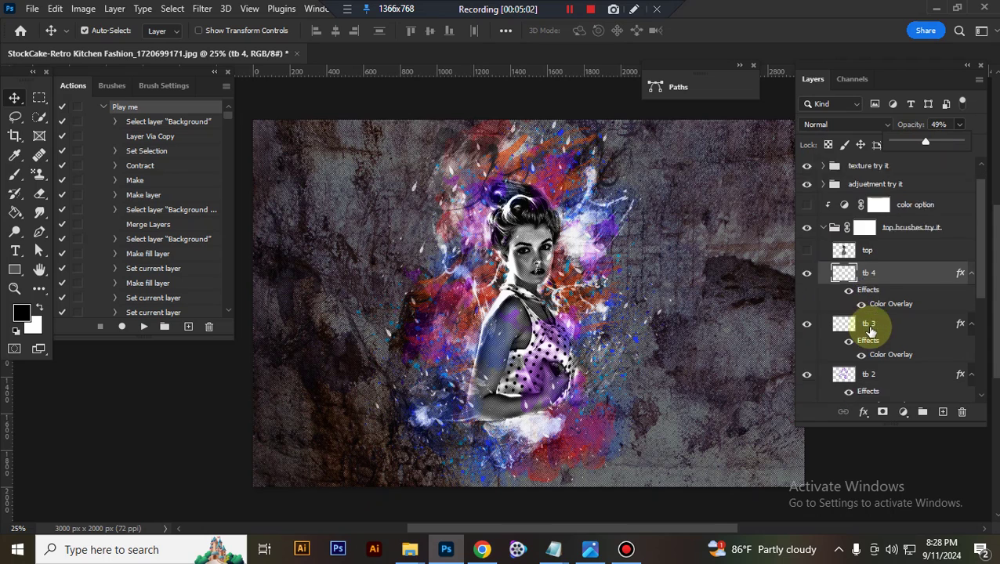
{"action": "scroll", "coordinate": [879, 296], "scroll_direction": "down", "scroll_amount": 2}
{"action": "left_click", "coordinate": [882, 295]}
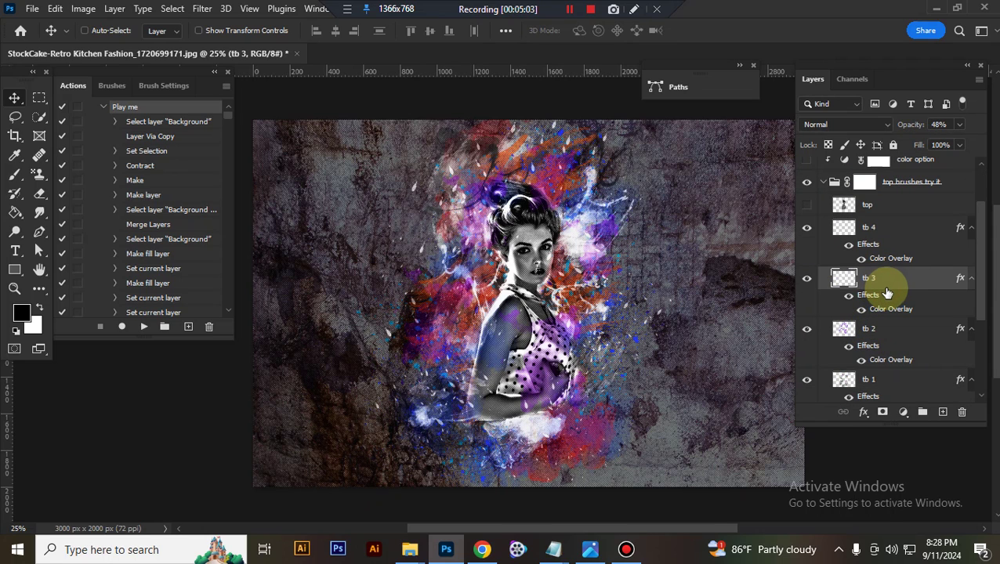
{"action": "key", "text": "ctrl+t"}
{"action": "left_click_drag", "start_coordinate": [616, 175], "coordinate": [627, 162]}
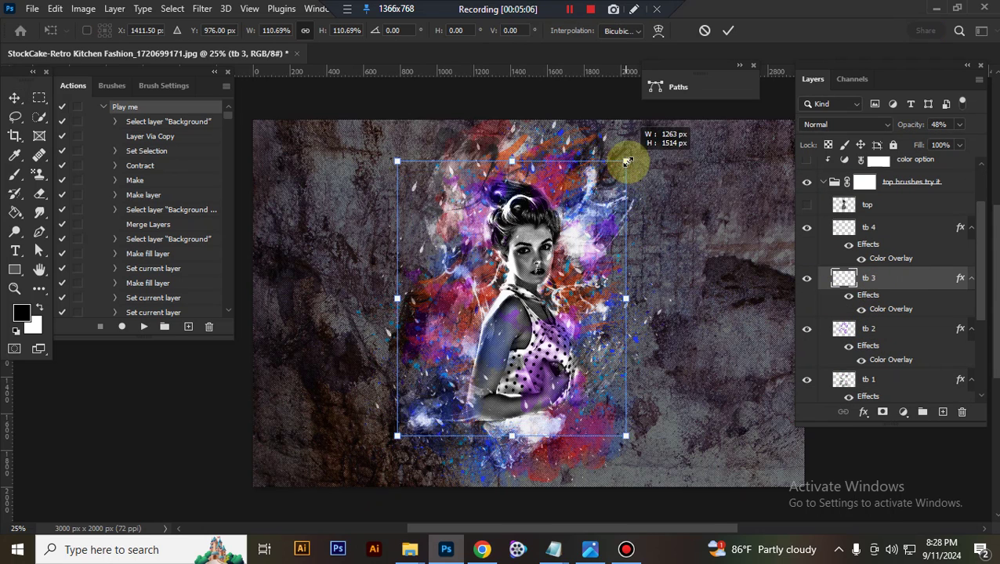
{"action": "key", "text": "ctrl+z"}
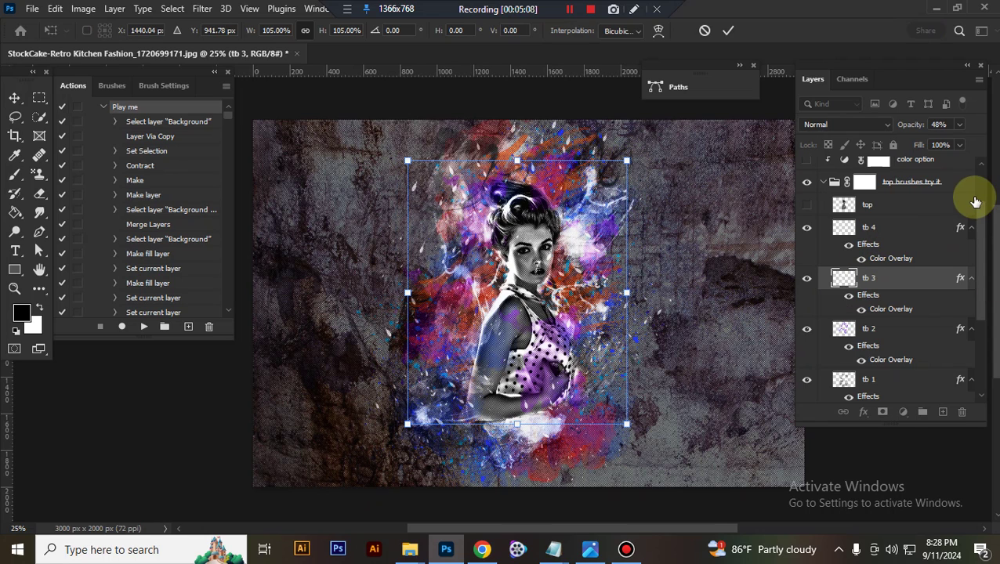
{"action": "key", "text": "Return"}
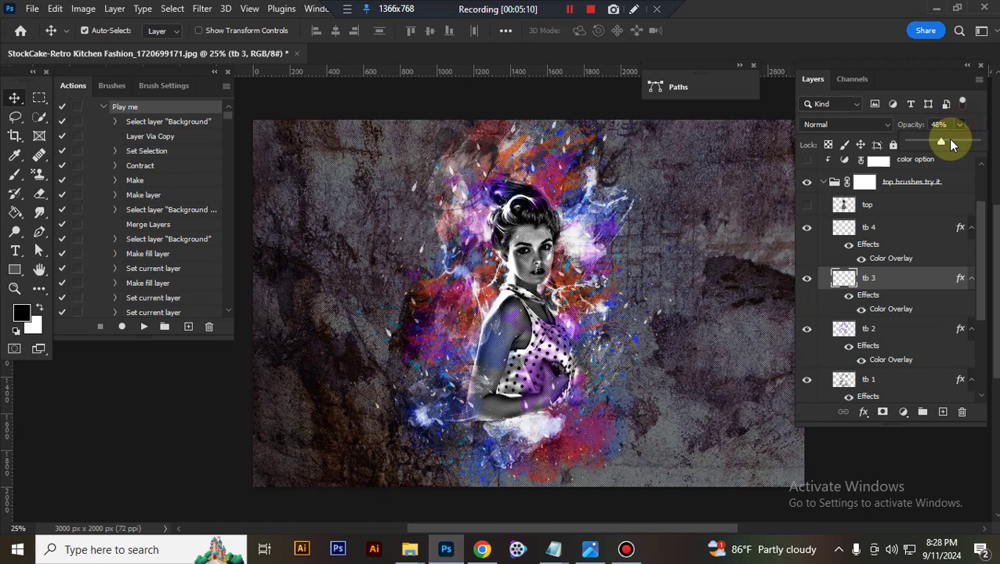
{"action": "left_click_drag", "start_coordinate": [955, 144], "coordinate": [950, 139]}
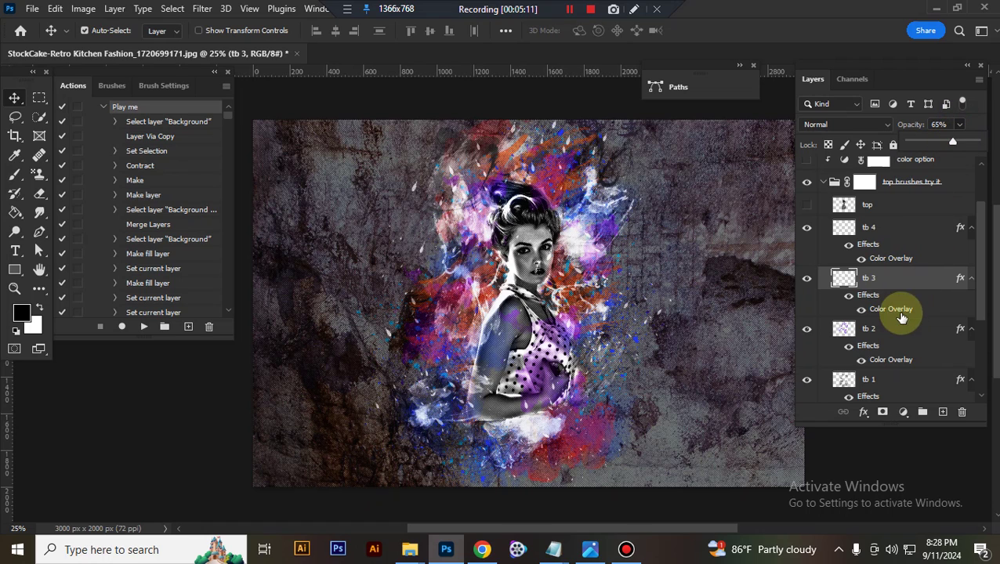
{"action": "left_click", "coordinate": [891, 343]}
Scale the tb 2 splashes up to about 112% and raise their opacity from 22% to 39%
{"action": "key", "text": "ctrl+t"}
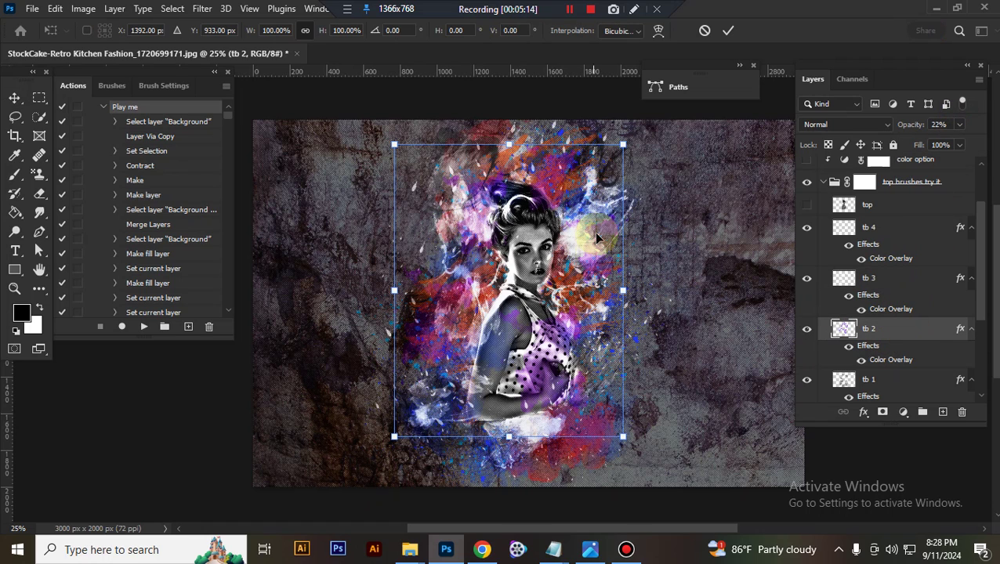
{"action": "left_click_drag", "start_coordinate": [623, 438], "coordinate": [644, 455]}
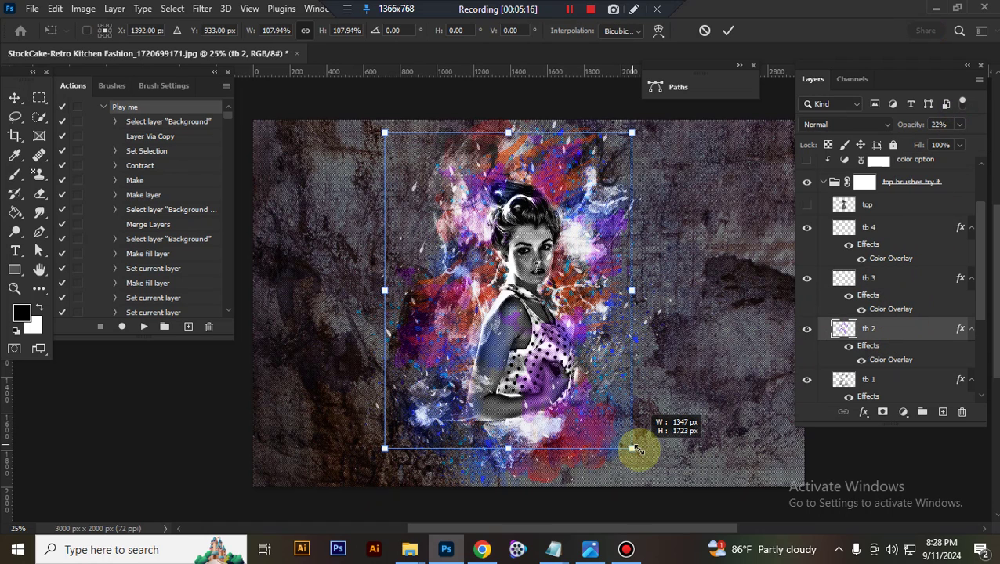
{"action": "key", "text": "Return"}
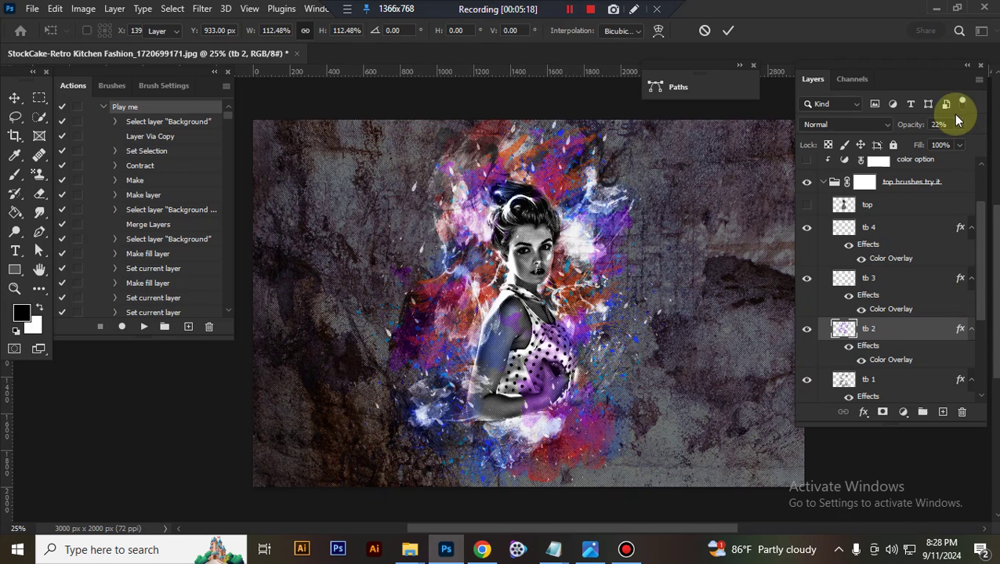
{"action": "left_click", "coordinate": [956, 126]}
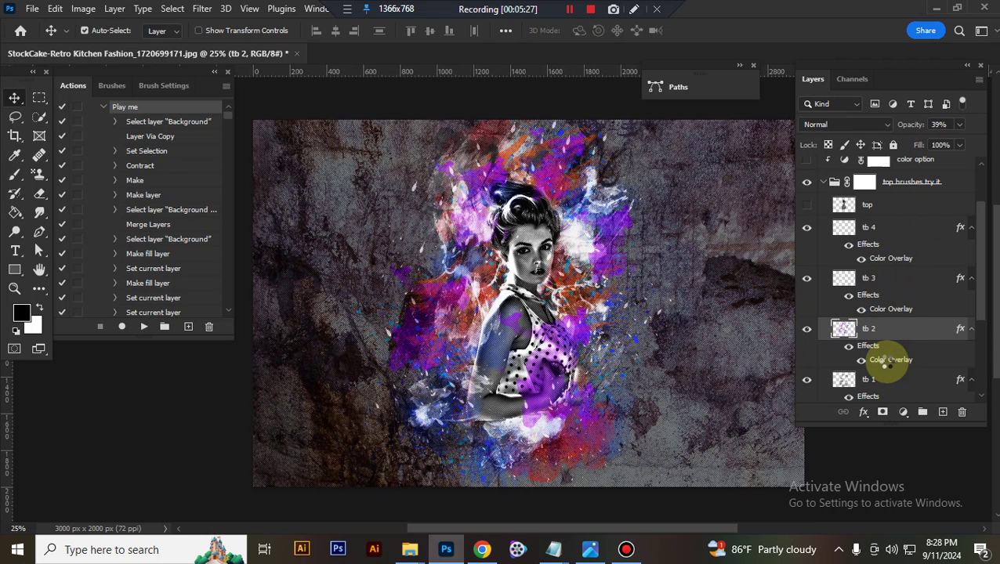
Change the tb 2 Color Overlay colour from purple to cyan #00eaff
{"action": "double_click", "coordinate": [887, 363]}
{"action": "left_click", "coordinate": [623, 232]}
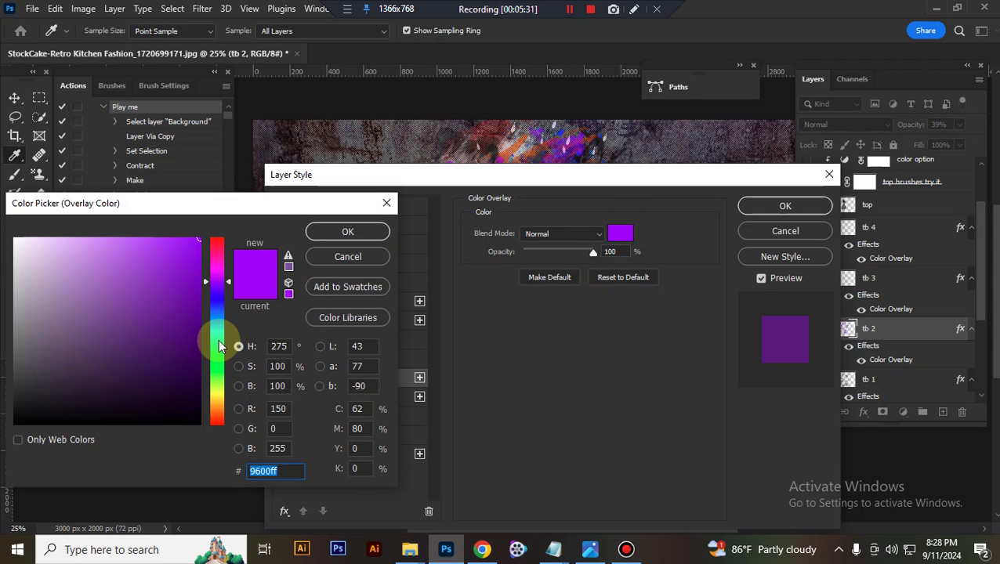
{"action": "left_click_drag", "start_coordinate": [219, 346], "coordinate": [218, 330]}
{"action": "left_click", "coordinate": [768, 206]}
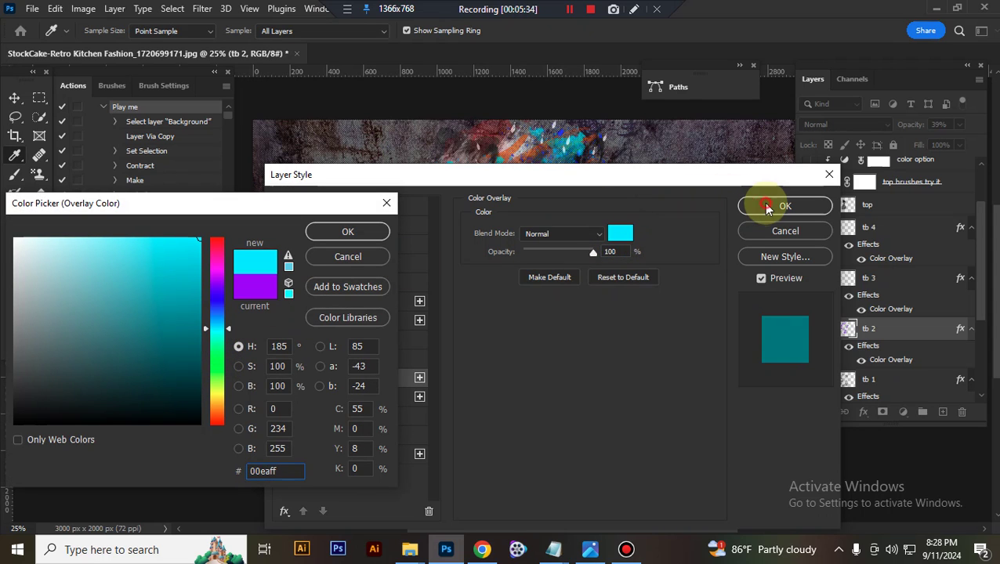
{"action": "left_click", "coordinate": [375, 235]}
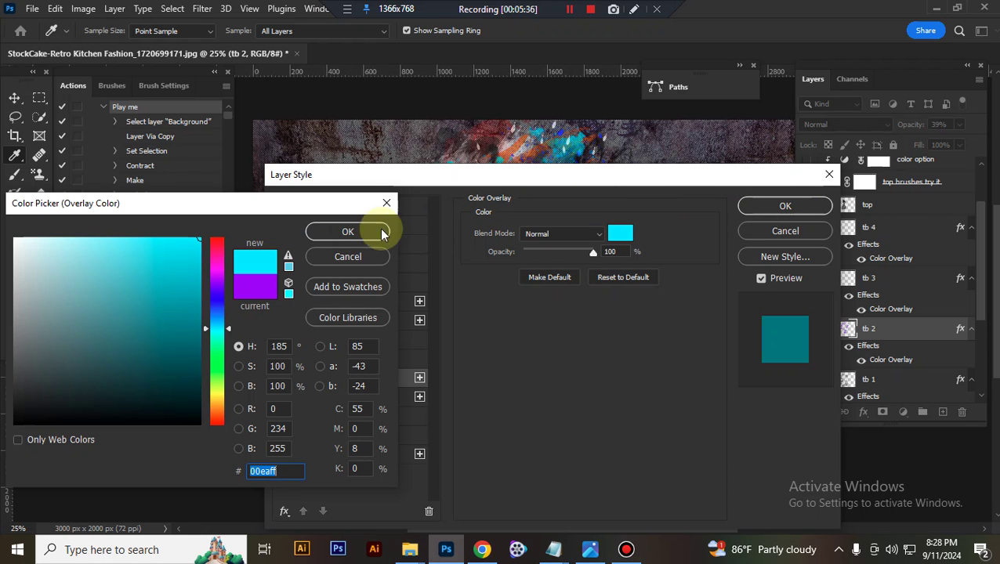
{"action": "left_click", "coordinate": [333, 232]}
{"action": "left_click", "coordinate": [786, 208]}
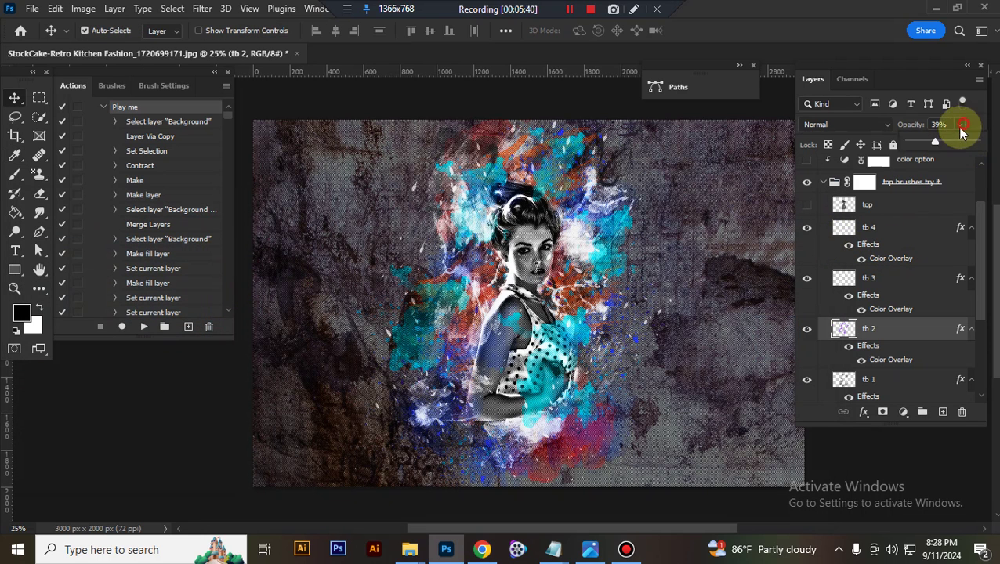
Lower tb 2 opacity to 28% and raise tb 1 opacity from 21% to about 42%
{"action": "left_click_drag", "start_coordinate": [930, 145], "coordinate": [925, 141]}
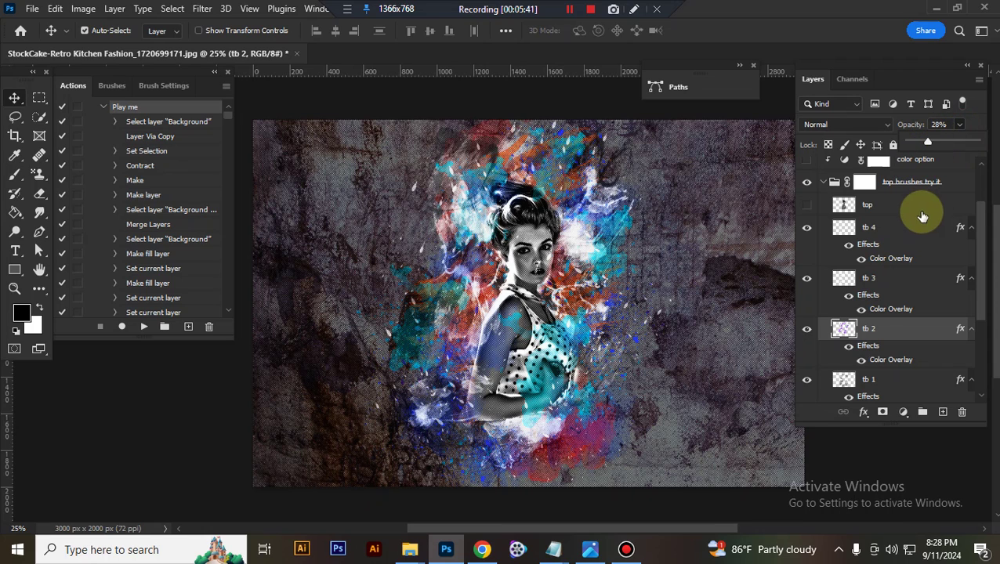
{"action": "scroll", "coordinate": [890, 343], "scroll_direction": "down", "scroll_amount": 2}
{"action": "left_click", "coordinate": [890, 343]}
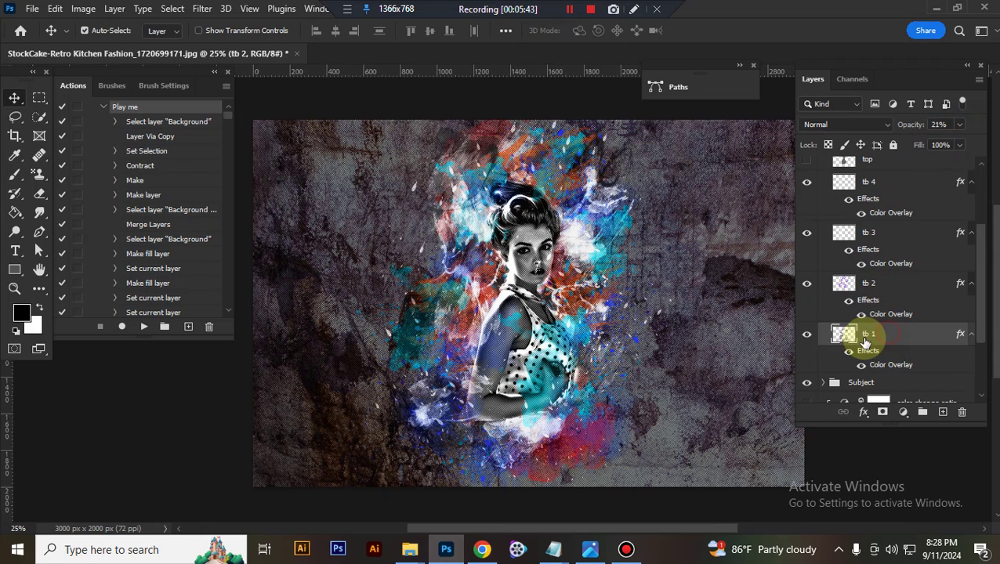
{"action": "left_click", "coordinate": [807, 335]}
{"action": "left_click", "coordinate": [808, 335]}
{"action": "left_click_drag", "start_coordinate": [946, 147], "coordinate": [937, 147]}
{"action": "scroll", "coordinate": [831, 208], "scroll_direction": "up", "scroll_amount": 2}
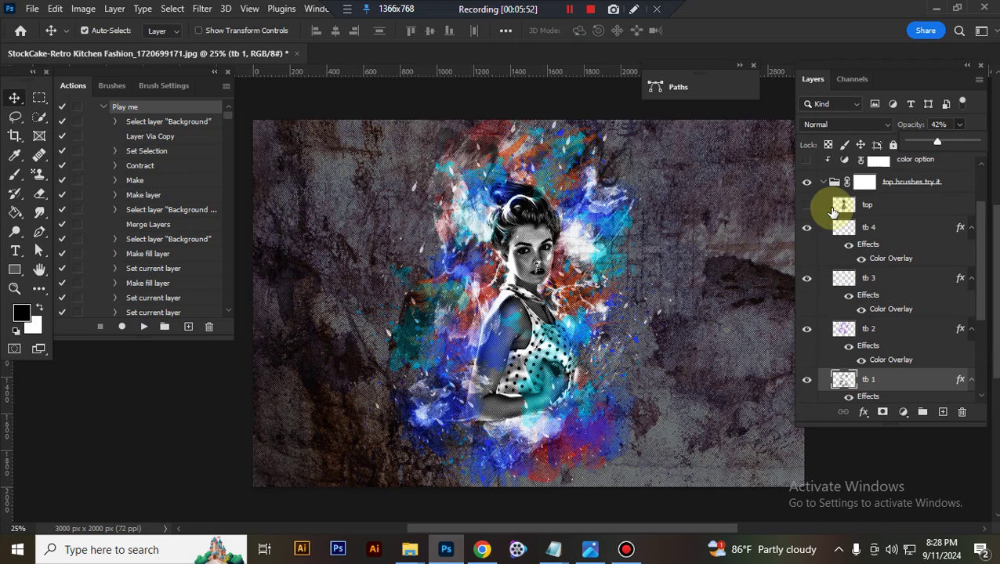
{"action": "left_click", "coordinate": [827, 186]}
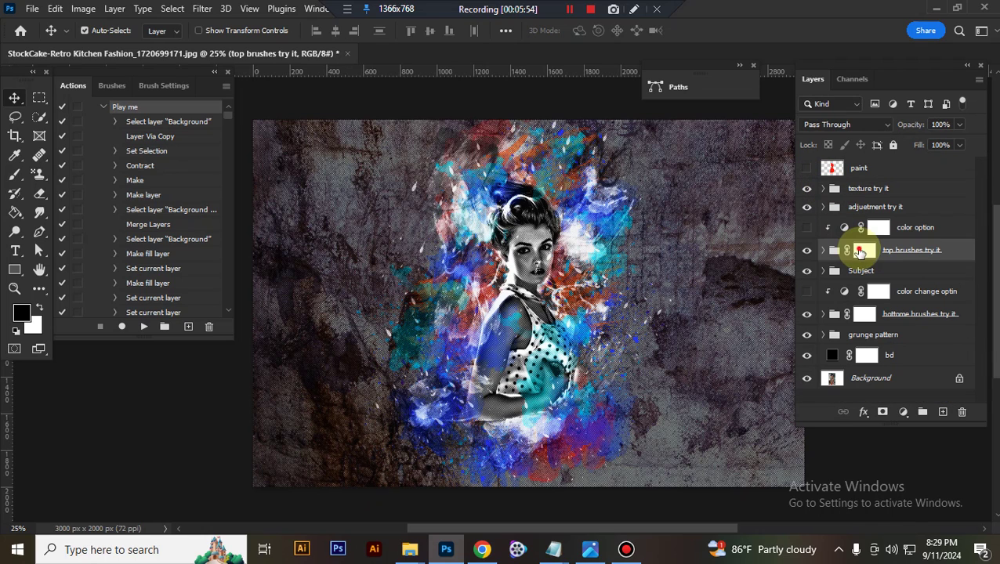
Paint black on the top brushes try it group mask to clear splashes from the face
{"action": "left_click", "coordinate": [863, 249]}
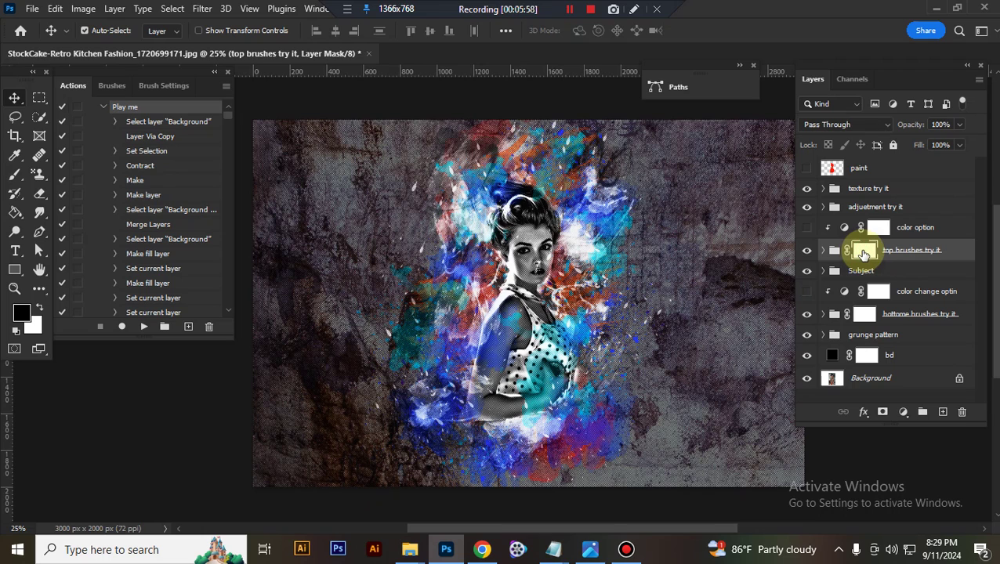
{"action": "left_click", "coordinate": [16, 174]}
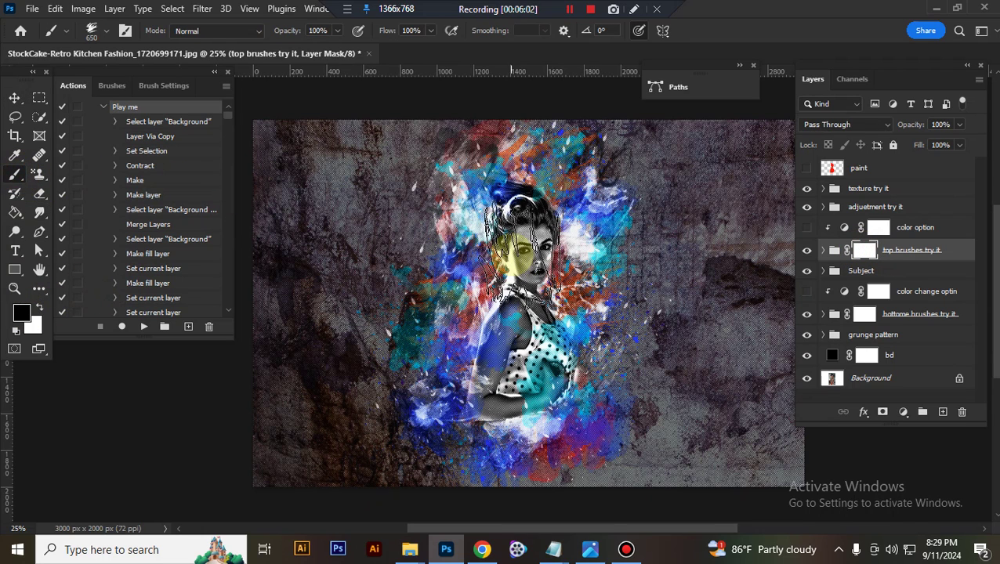
{"action": "mouse_move", "coordinate": [513, 259]}
{"action": "left_mouse_down"}
{"action": "mouse_move", "coordinate": [549, 255]}
{"action": "mouse_move", "coordinate": [501, 306]}
{"action": "mouse_move", "coordinate": [535, 214]}
{"action": "mouse_move", "coordinate": [517, 200]}
{"action": "left_mouse_up"}
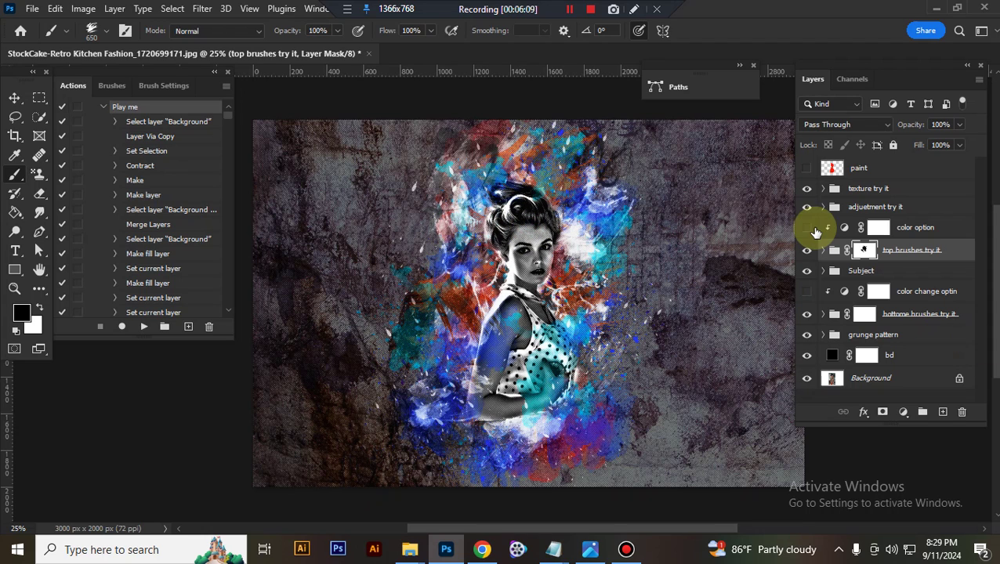
Check the Subject group by toggling the sharpness and base layers, then collapse it
{"action": "left_click", "coordinate": [886, 271]}
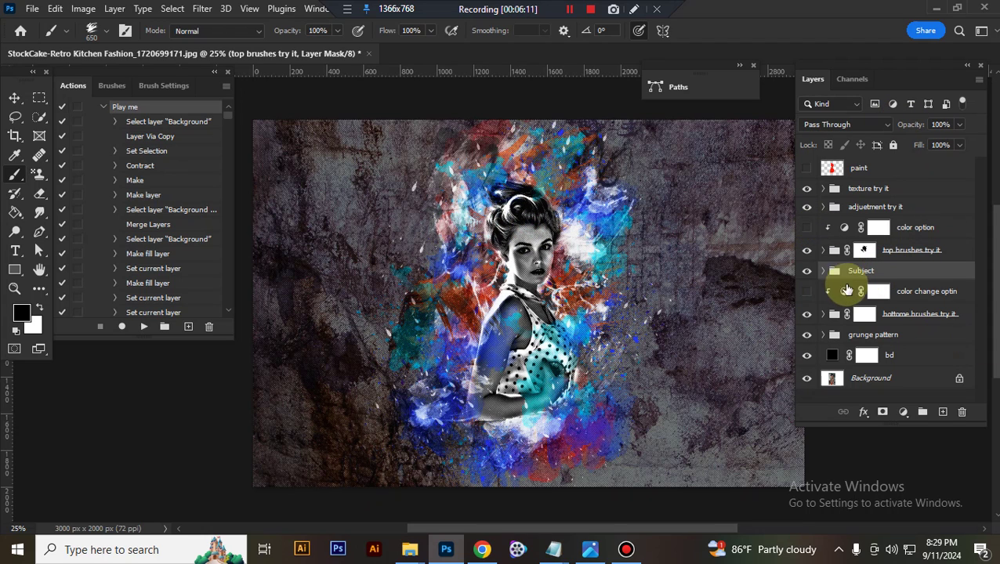
{"action": "left_click", "coordinate": [823, 271]}
{"action": "scroll", "coordinate": [911, 293], "scroll_direction": "down", "scroll_amount": 1}
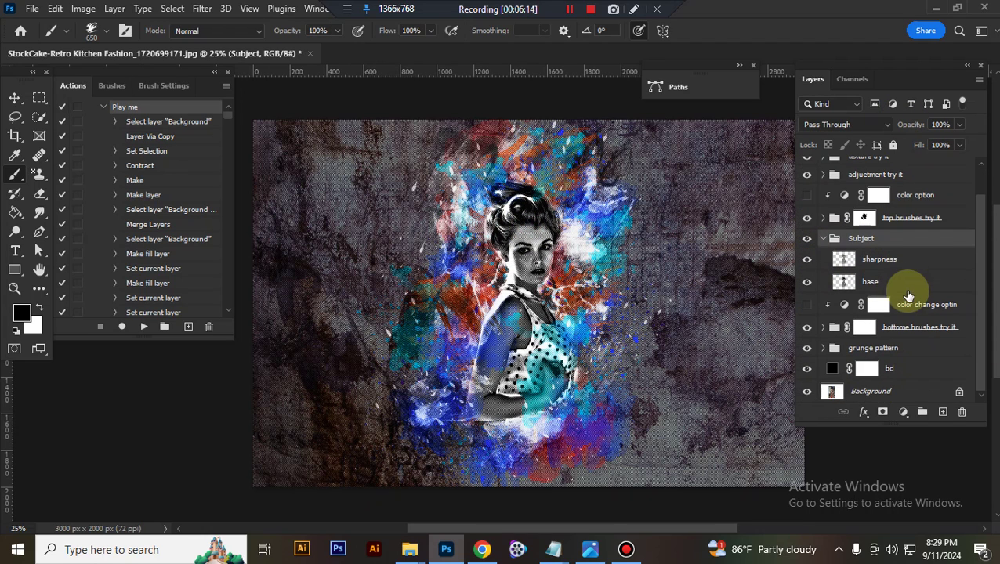
{"action": "left_click", "coordinate": [874, 261]}
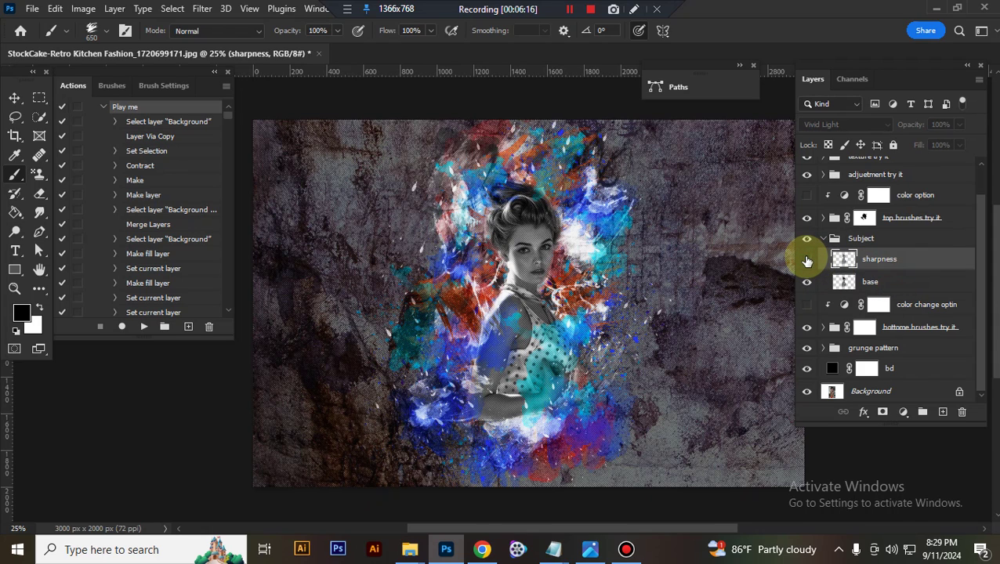
{"action": "left_click", "coordinate": [809, 260]}
{"action": "left_click", "coordinate": [806, 283]}
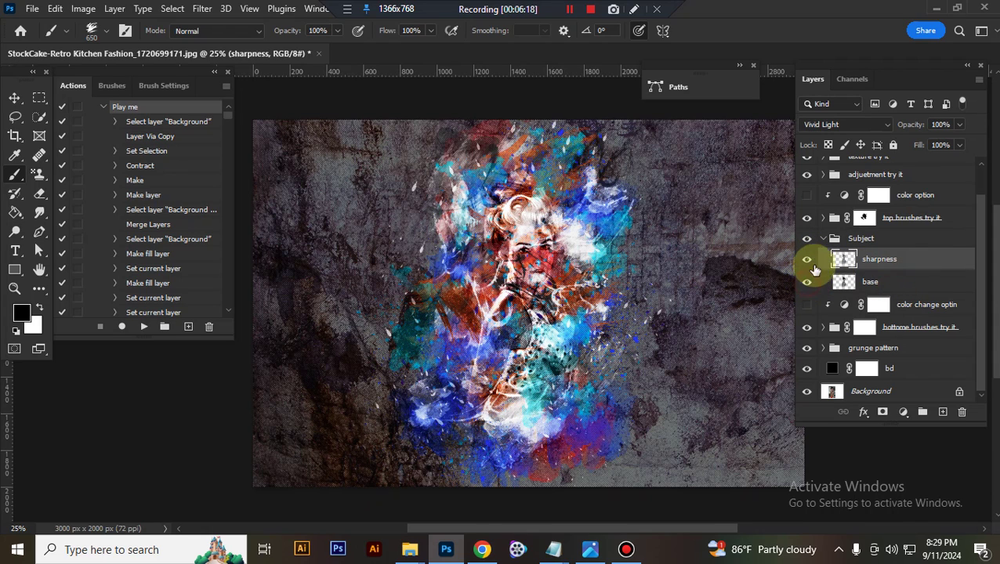
{"action": "left_click", "coordinate": [806, 283]}
{"action": "left_click", "coordinate": [823, 238]}
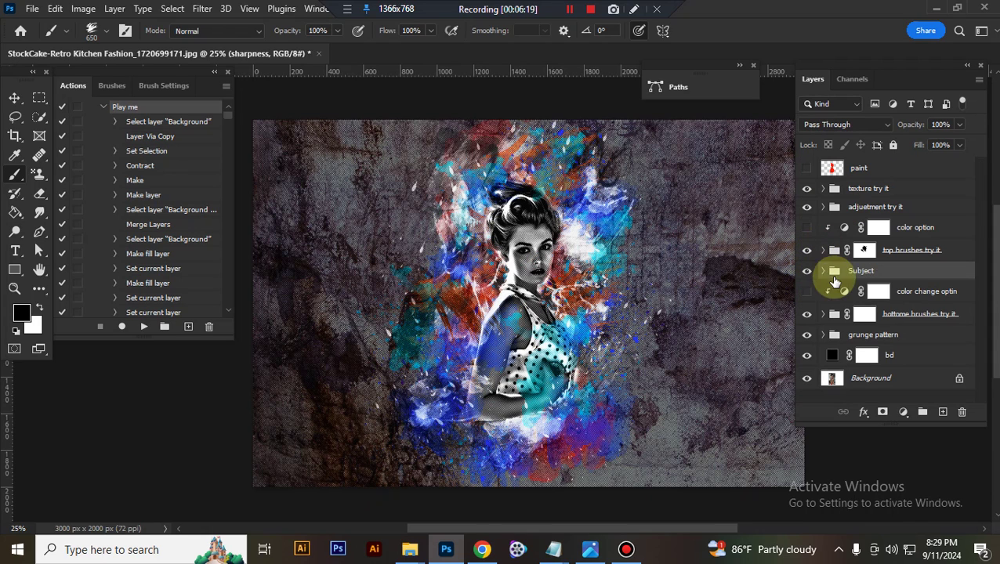
Preview and re-hide the color change optin recolouring, then show the lower brush group again
{"action": "left_click", "coordinate": [915, 291]}
{"action": "left_click", "coordinate": [808, 293]}
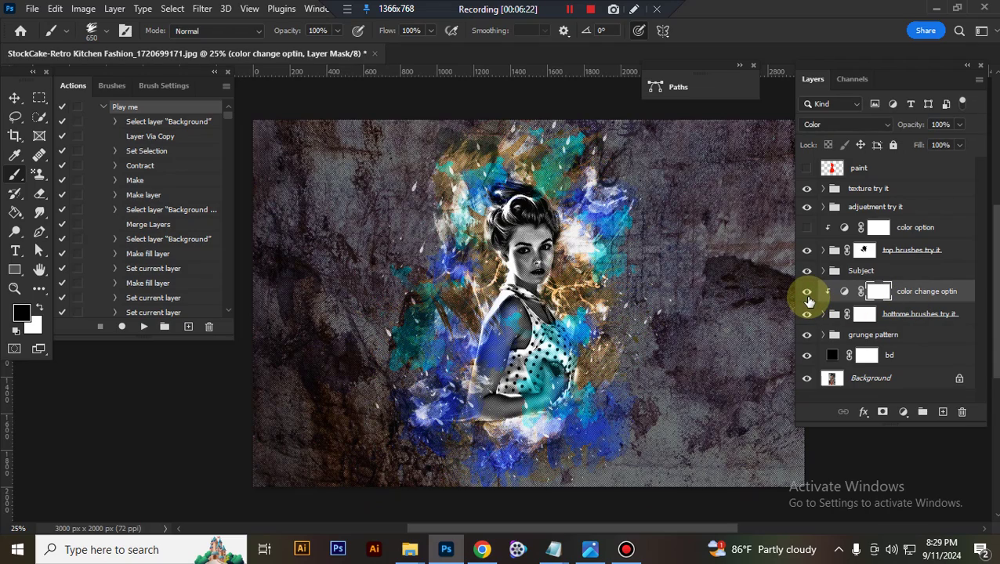
{"action": "key", "text": "ctrl+plus"}
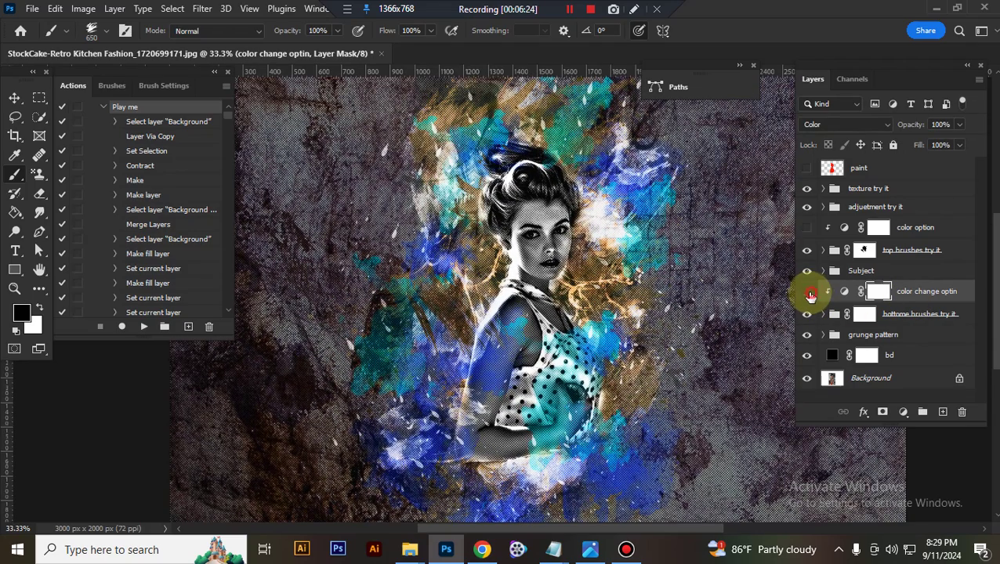
{"action": "left_click", "coordinate": [808, 292]}
{"action": "left_click", "coordinate": [808, 317]}
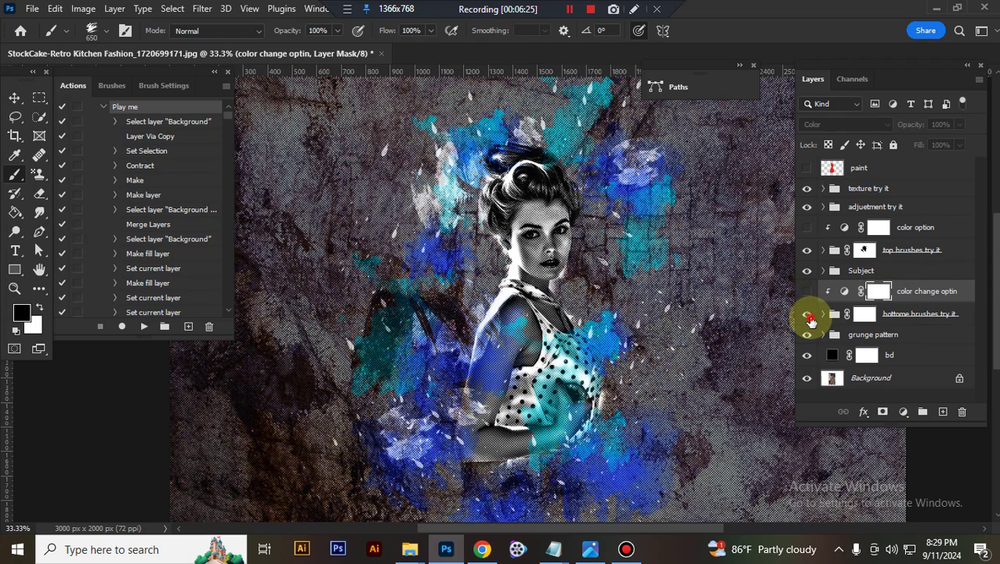
{"action": "left_click", "coordinate": [808, 316]}
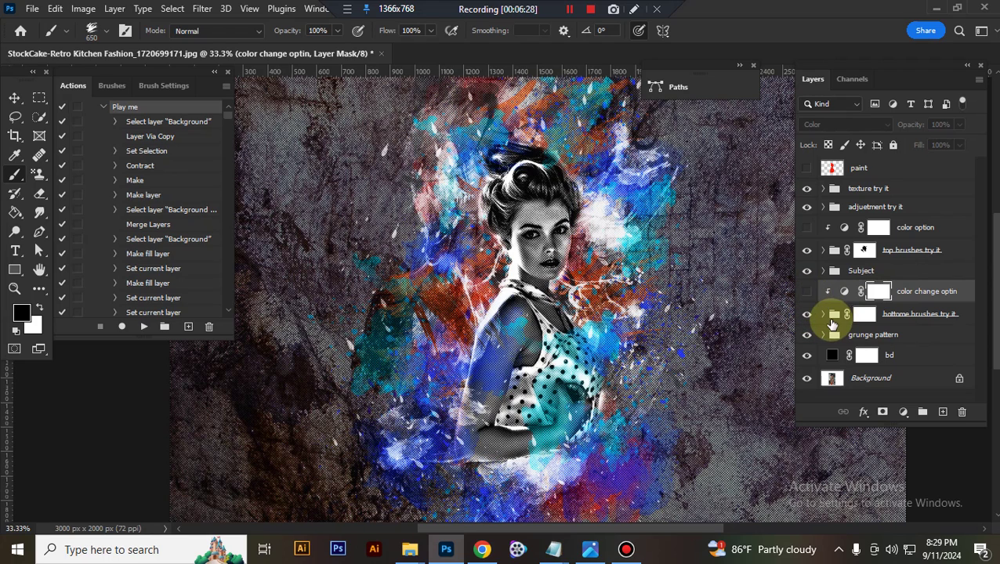
Enlarge the bb 10 splashes to about 119%
{"action": "left_click", "coordinate": [824, 317]}
{"action": "scroll", "coordinate": [877, 306], "scroll_direction": "down", "scroll_amount": 1}
{"action": "scroll", "coordinate": [878, 282], "scroll_direction": "down", "scroll_amount": 1}
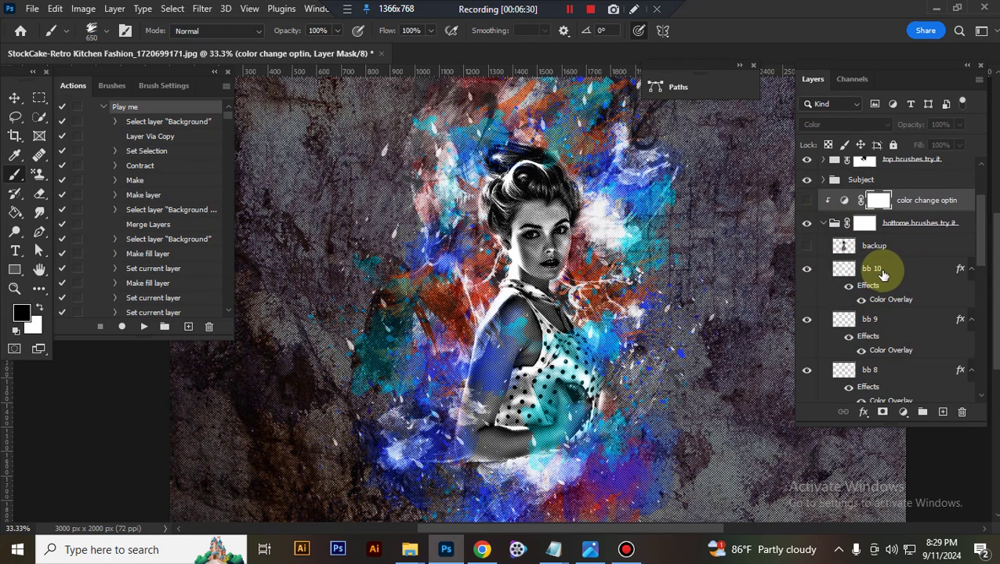
{"action": "left_click", "coordinate": [888, 287]}
{"action": "key", "text": "ctrl+t"}
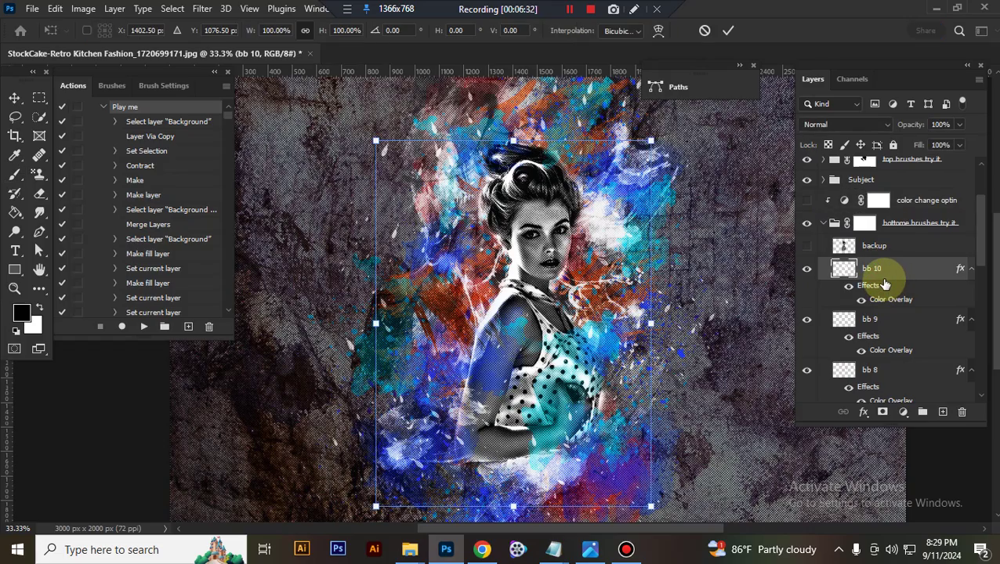
{"action": "key", "text": "ctrl+minus"}
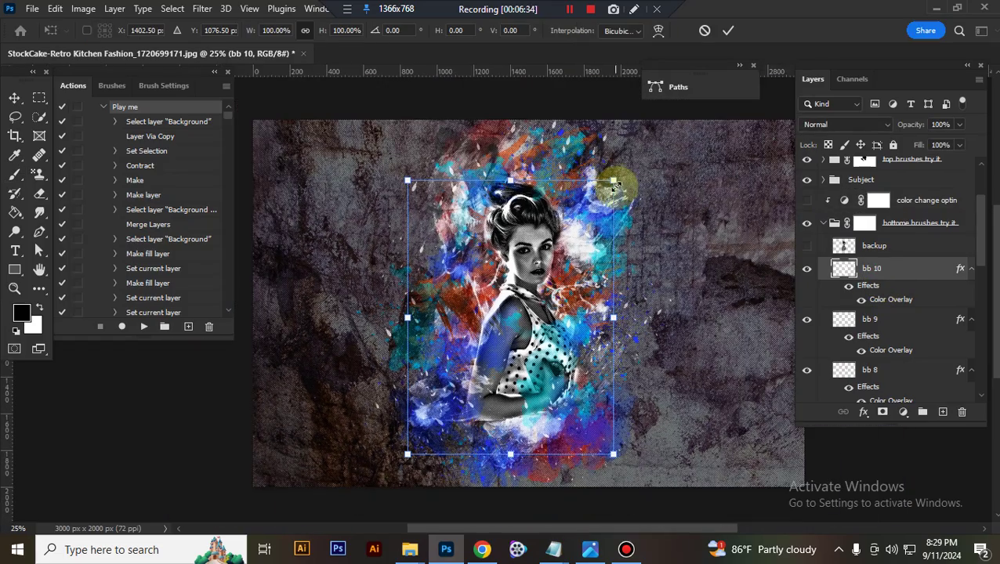
{"action": "left_click_drag", "start_coordinate": [614, 180], "coordinate": [630, 150]}
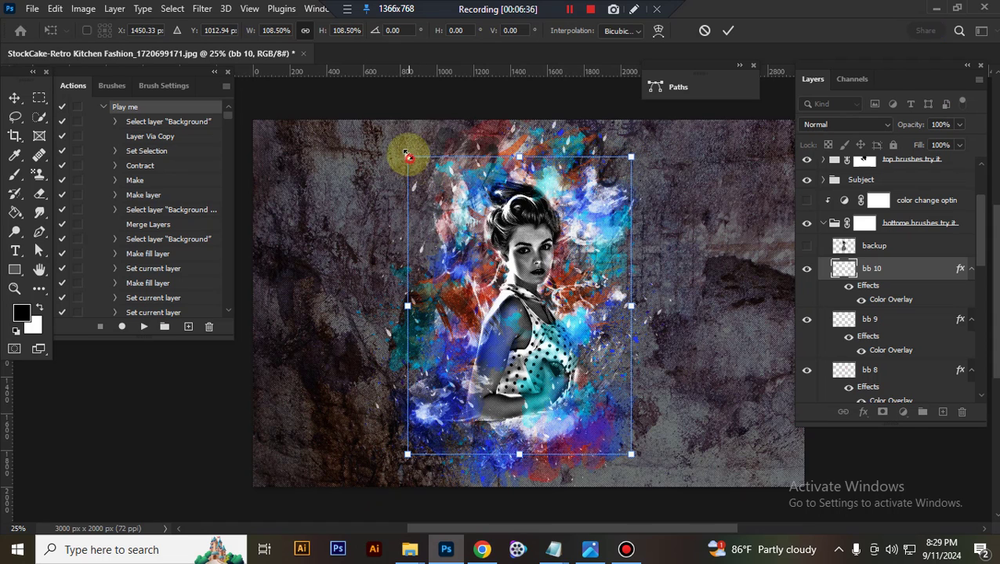
{"action": "left_click_drag", "start_coordinate": [408, 154], "coordinate": [400, 147]}
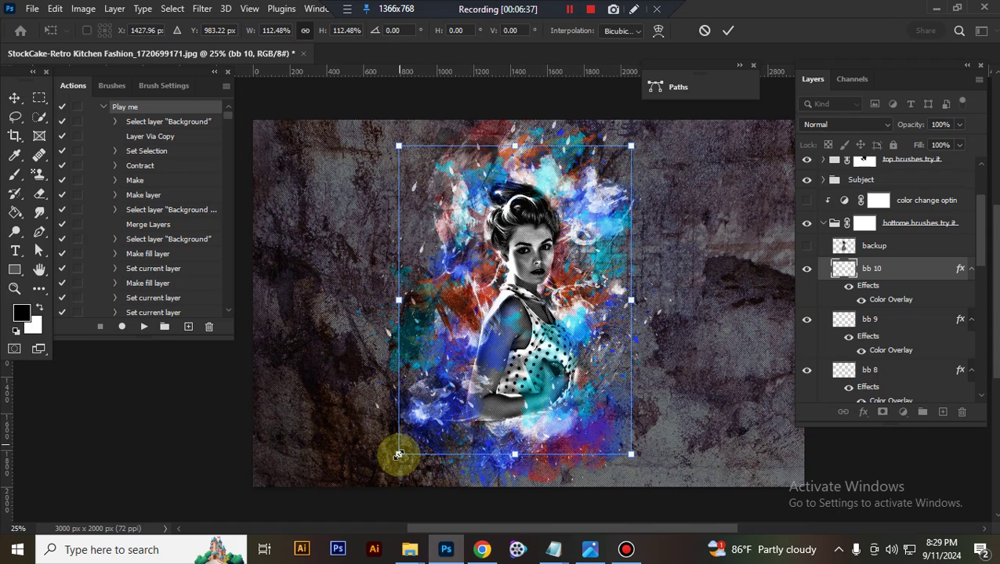
{"action": "left_click_drag", "start_coordinate": [398, 455], "coordinate": [375, 488]}
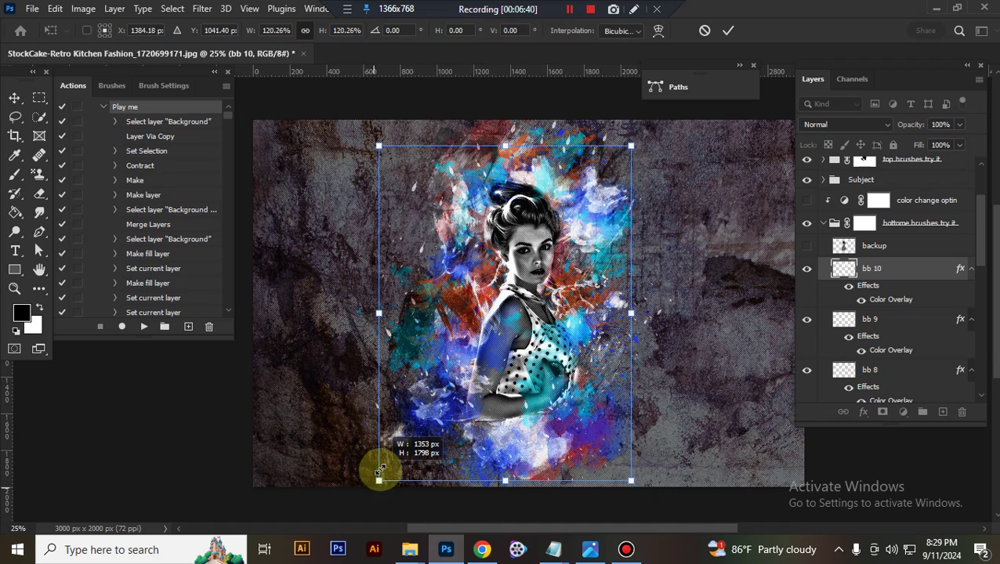
{"action": "left_click_drag", "start_coordinate": [375, 484], "coordinate": [385, 473]}
{"action": "key", "text": "Return"}
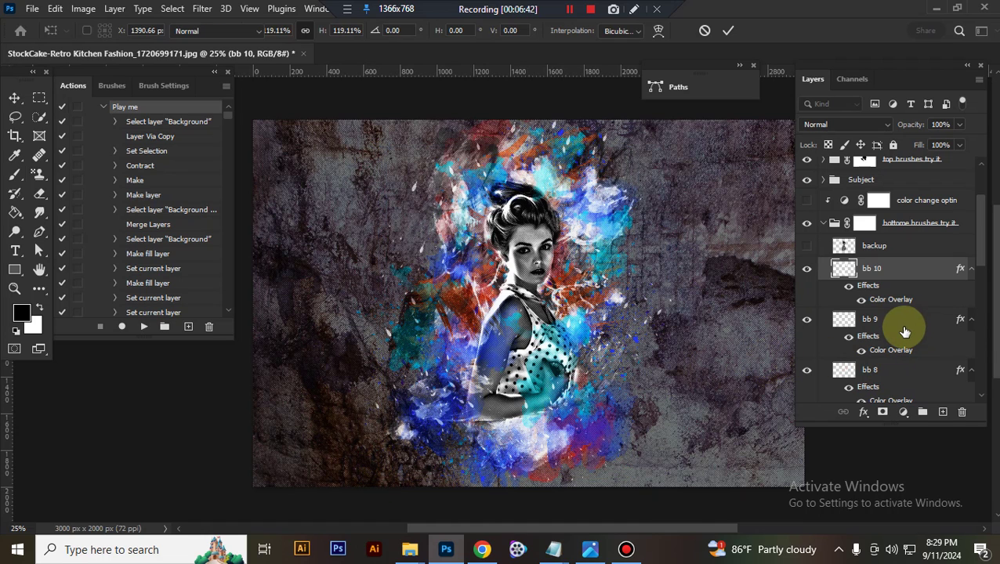
Shrink the bb 9 splashes to about 97% and bb 8 to about 95%
{"action": "left_click", "coordinate": [904, 331]}
{"action": "key", "text": "ctrl+t"}
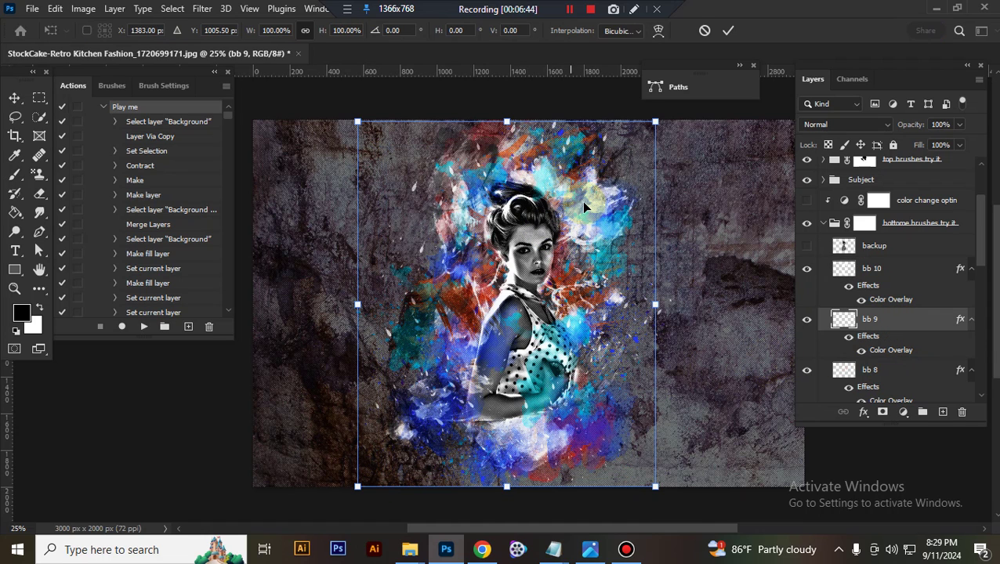
{"action": "left_click_drag", "start_coordinate": [659, 122], "coordinate": [650, 131]}
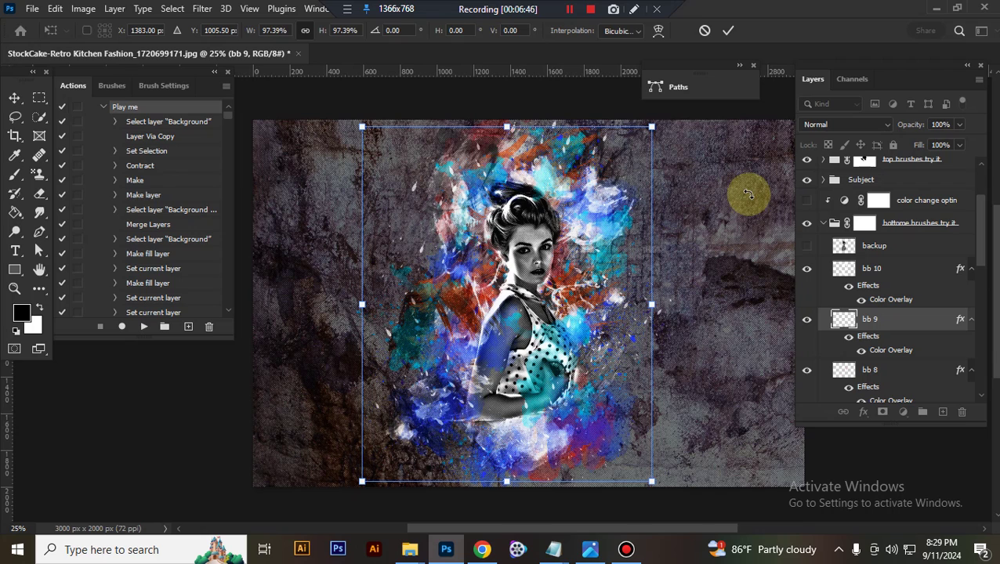
{"action": "left_click", "coordinate": [915, 327]}
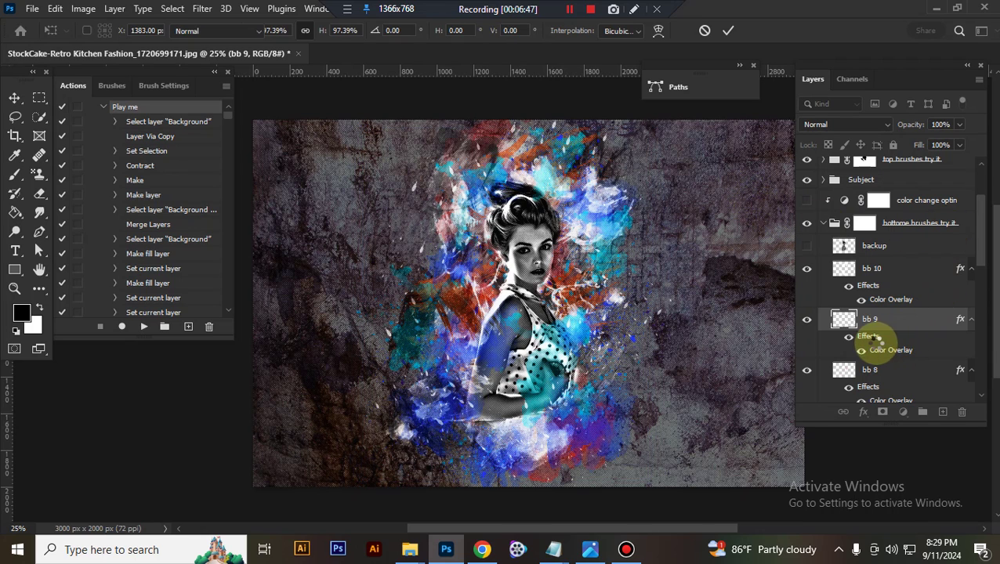
{"action": "scroll", "coordinate": [882, 342], "scroll_direction": "down", "scroll_amount": 2}
{"action": "left_click", "coordinate": [889, 312]}
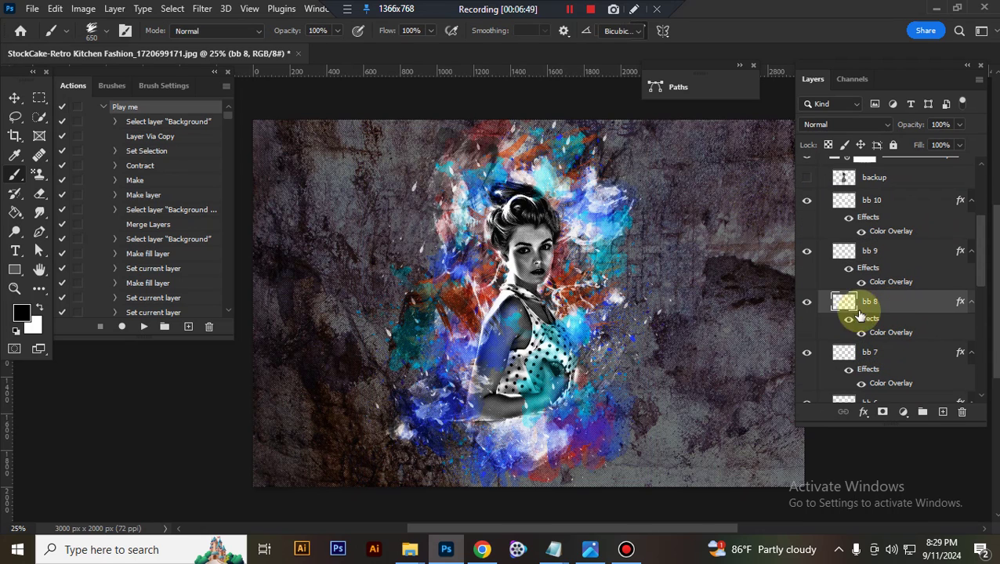
{"action": "key", "text": "ctrl+t"}
{"action": "left_click_drag", "start_coordinate": [641, 124], "coordinate": [633, 135]}
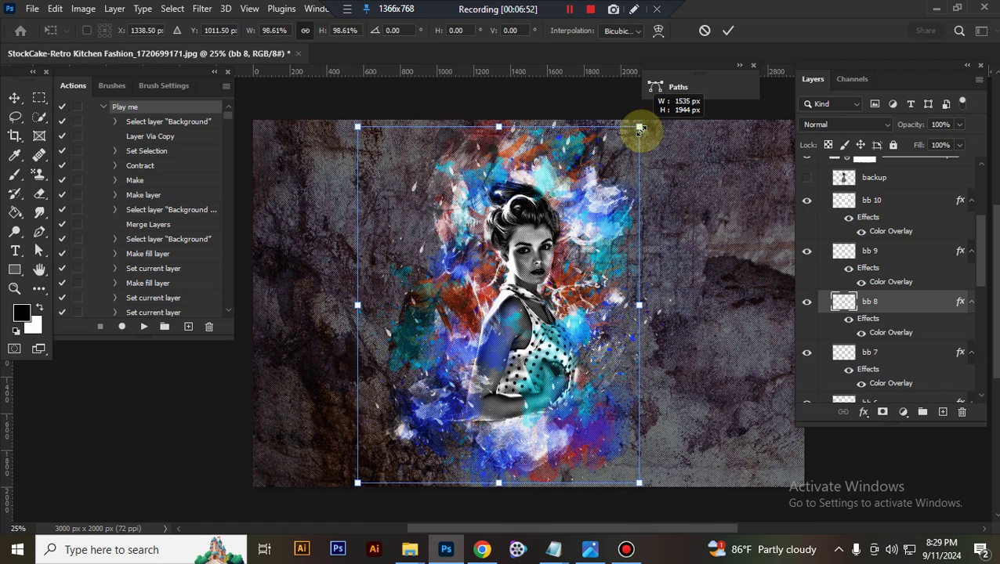
{"action": "key", "text": "Return"}
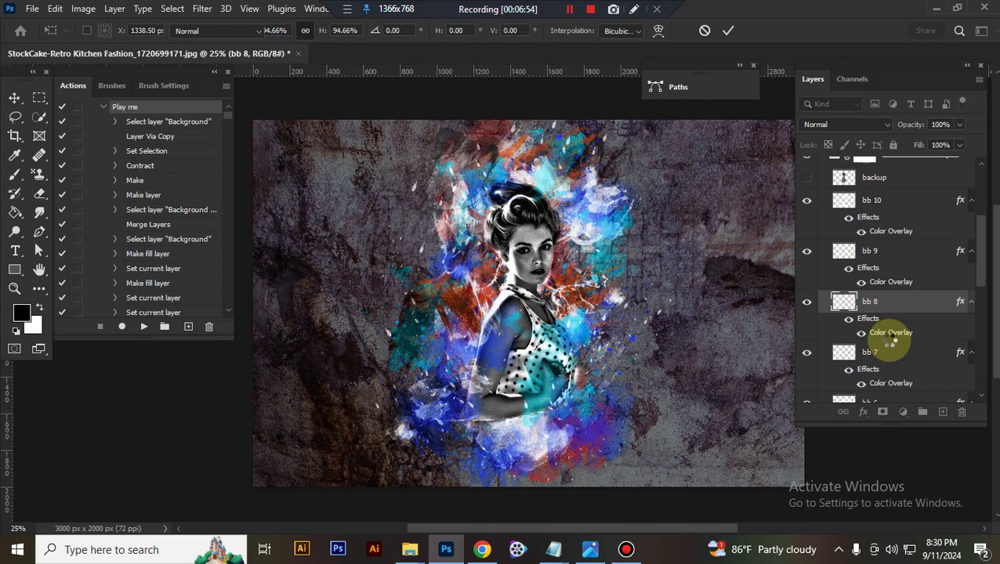
Enlarge the bb 7 splashes to about 121% and bb 6 to about 115%
{"action": "left_click", "coordinate": [875, 357]}
{"action": "key", "text": "ctrl+t"}
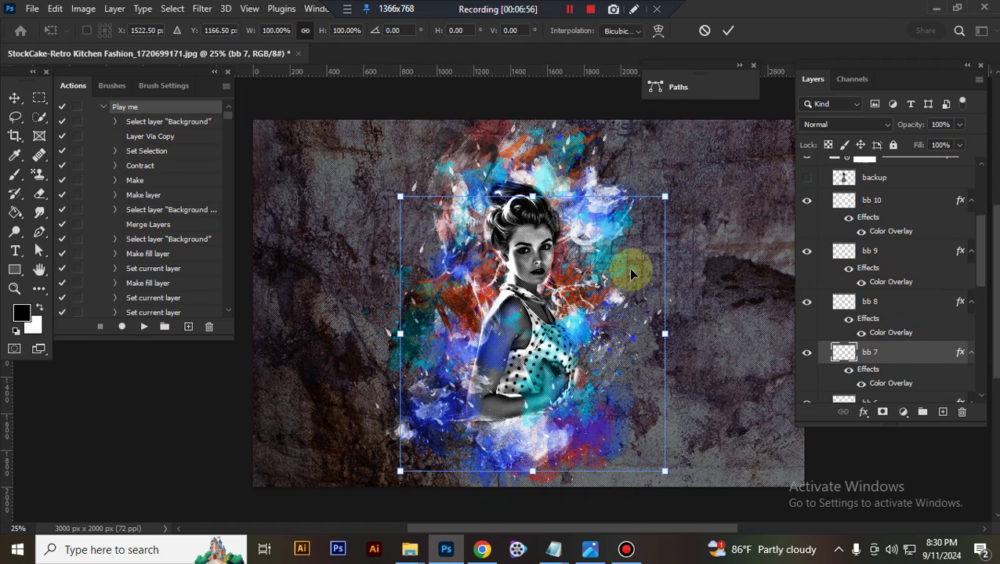
{"action": "left_click_drag", "start_coordinate": [405, 199], "coordinate": [369, 164]}
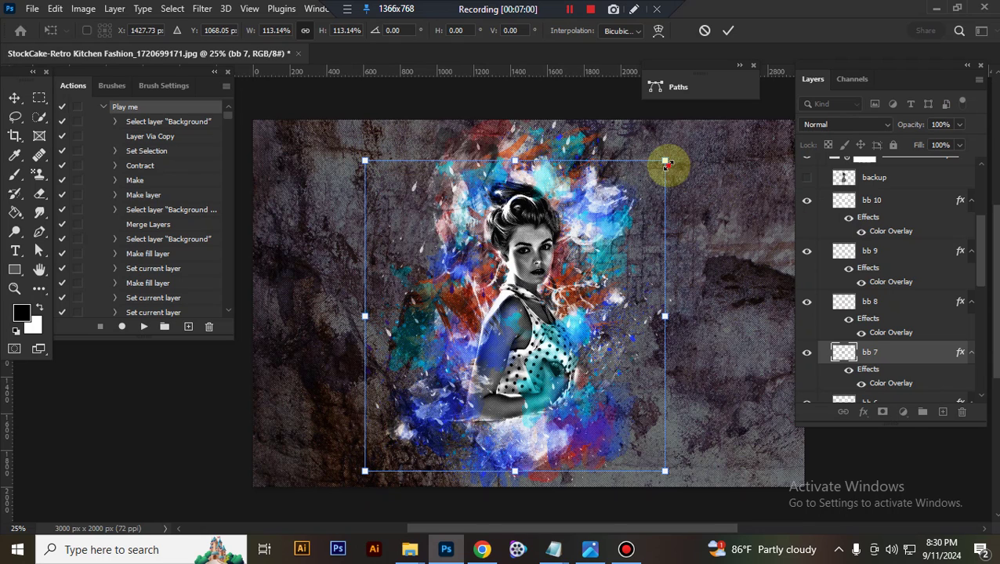
{"action": "left_click_drag", "start_coordinate": [665, 161], "coordinate": [677, 132]}
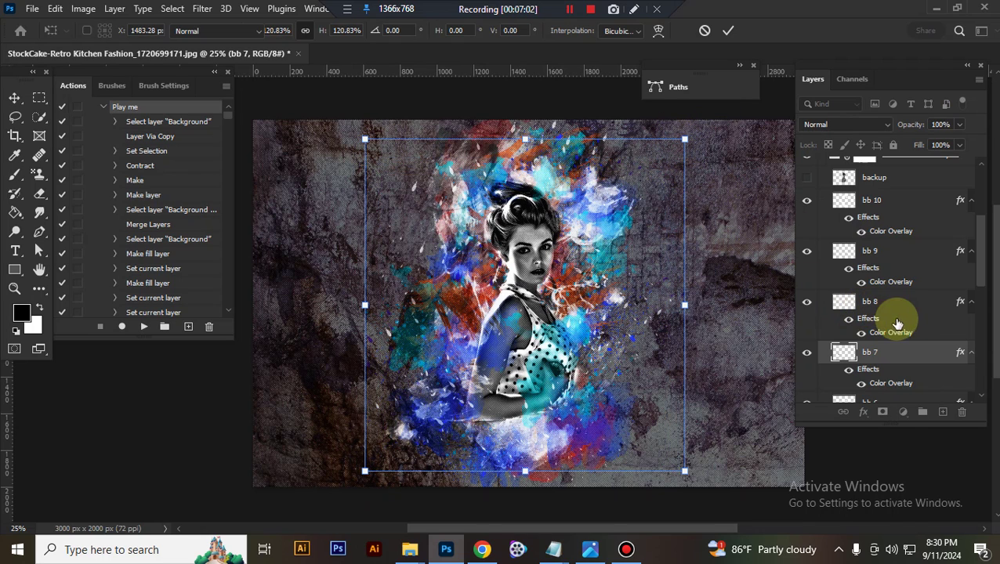
{"action": "key", "text": "Return"}
{"action": "scroll", "coordinate": [878, 349], "scroll_direction": "down", "scroll_amount": 1}
{"action": "left_click", "coordinate": [876, 359]}
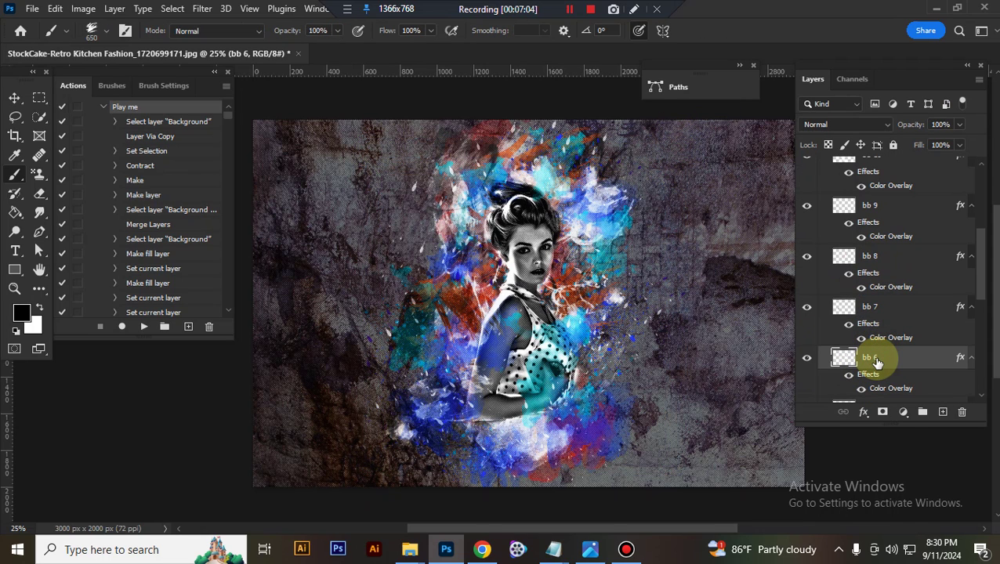
{"action": "key", "text": "ctrl+t"}
{"action": "left_click_drag", "start_coordinate": [416, 164], "coordinate": [402, 105]}
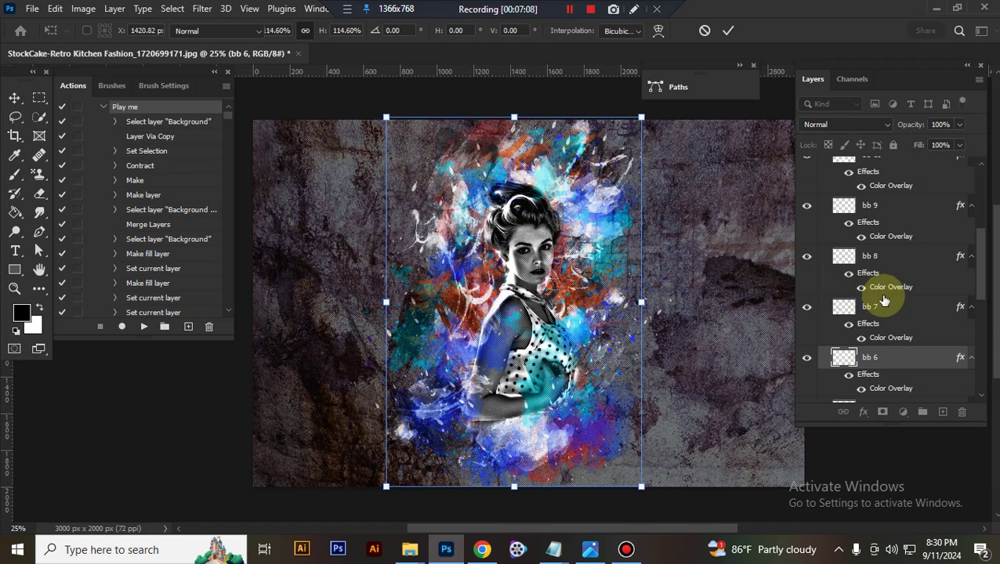
{"action": "key", "text": "Return"}
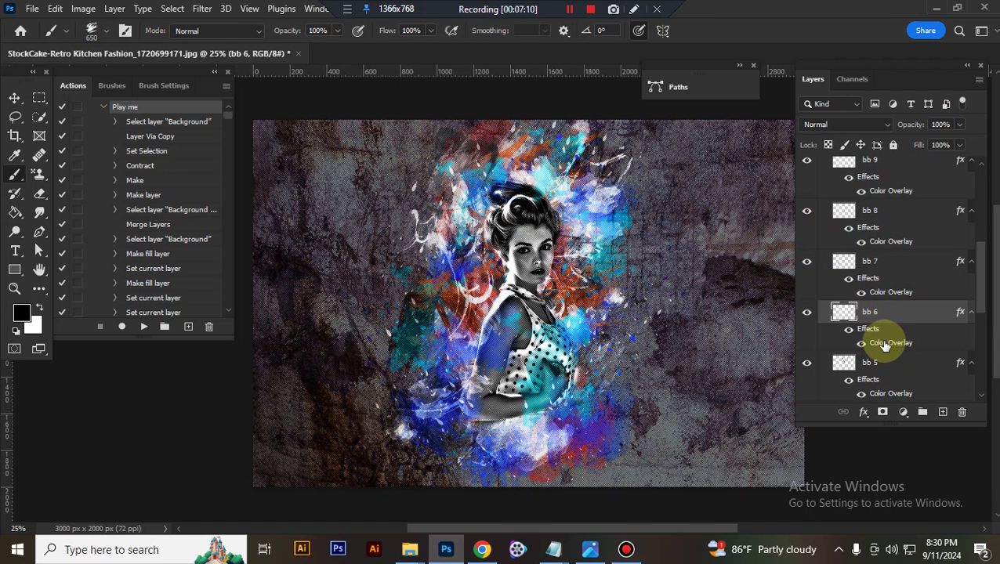
Enlarge the bb 5 splashes to about 115% and bb 4 to about 123%
{"action": "scroll", "coordinate": [885, 342], "scroll_direction": "down", "scroll_amount": 2}
{"action": "left_click", "coordinate": [883, 348]}
{"action": "key", "text": "ctrl+t"}
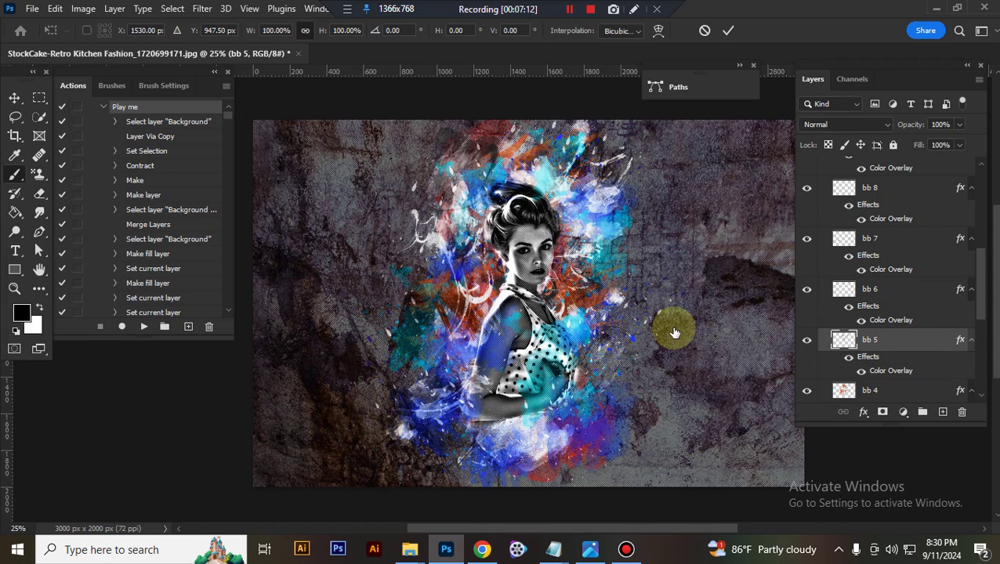
{"action": "left_click_drag", "start_coordinate": [432, 455], "coordinate": [415, 477]}
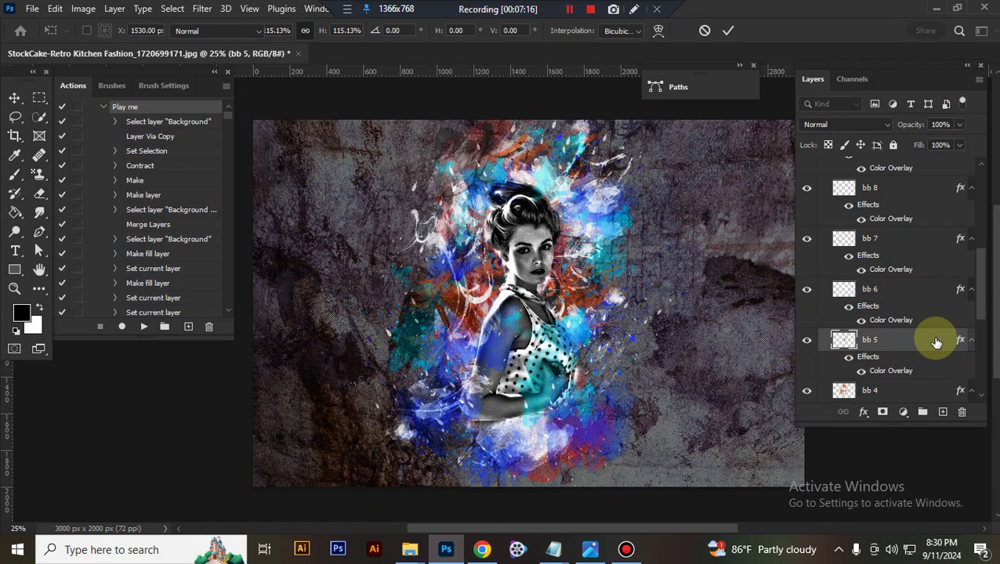
{"action": "key", "text": "Return"}
{"action": "scroll", "coordinate": [932, 345], "scroll_direction": "down", "scroll_amount": 1}
{"action": "left_click", "coordinate": [876, 372]}
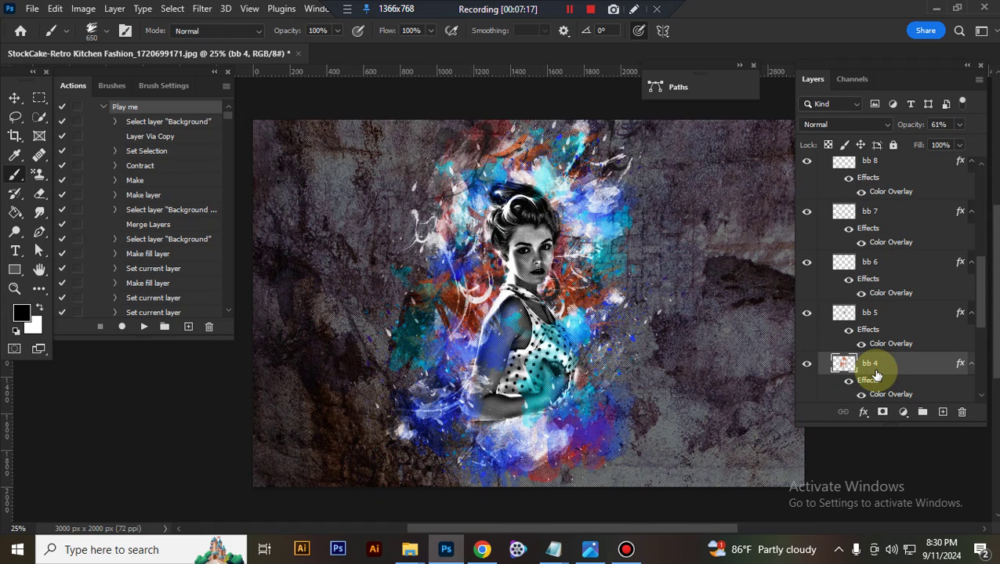
{"action": "key", "text": "ctrl+t"}
{"action": "left_click_drag", "start_coordinate": [635, 443], "coordinate": [664, 458]}
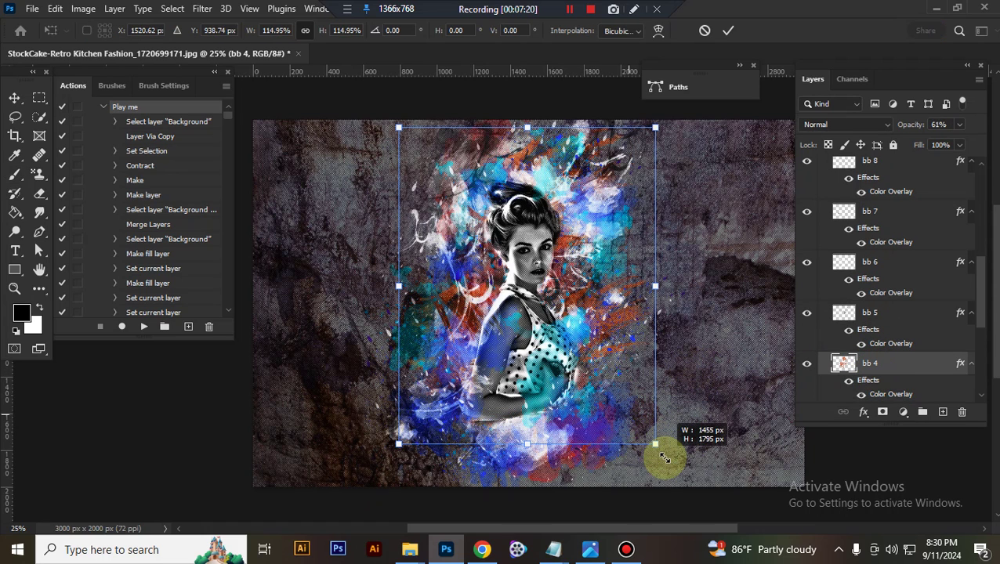
{"action": "left_click_drag", "start_coordinate": [396, 458], "coordinate": [376, 480]}
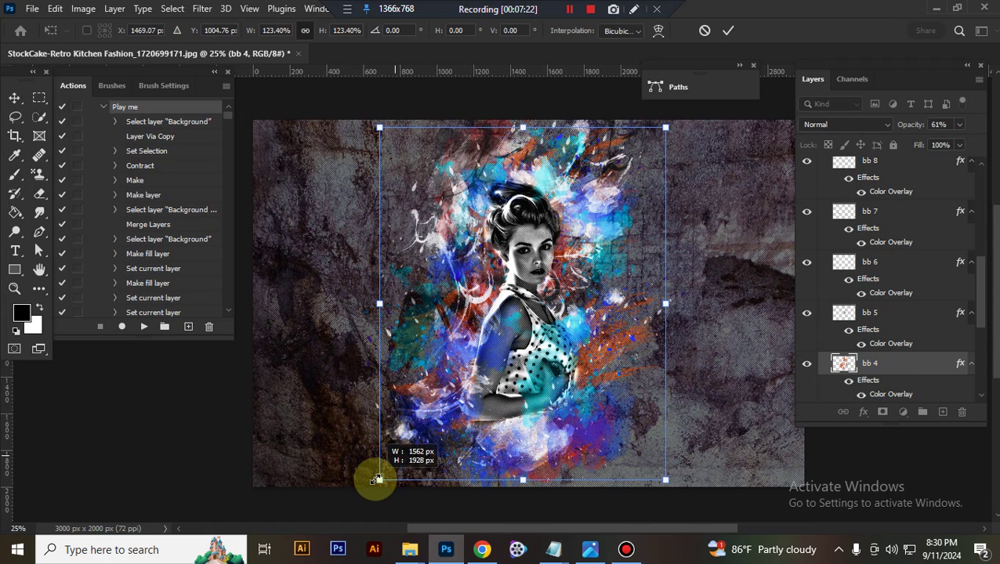
{"action": "key", "text": "Return"}
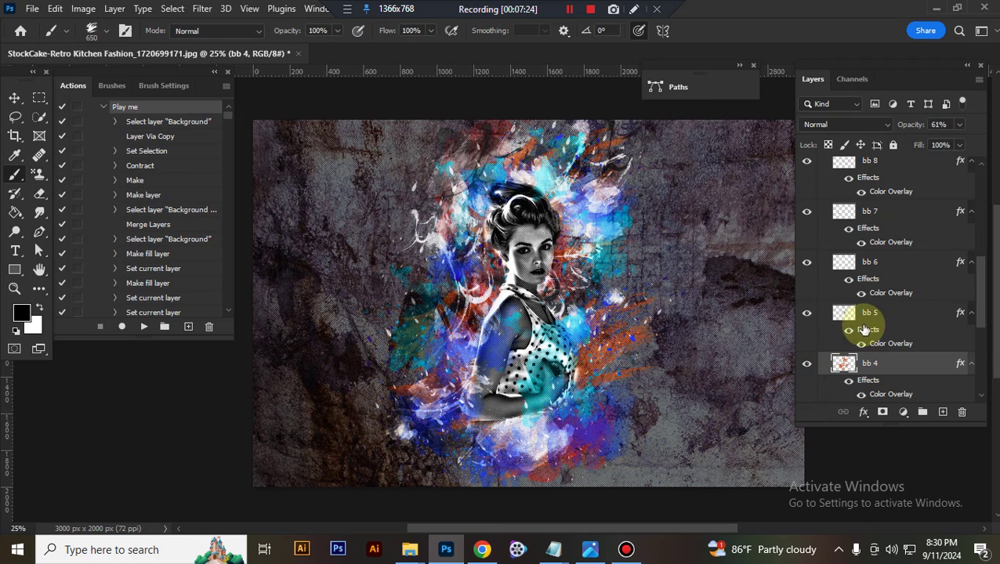
{"action": "left_click", "coordinate": [961, 124]}
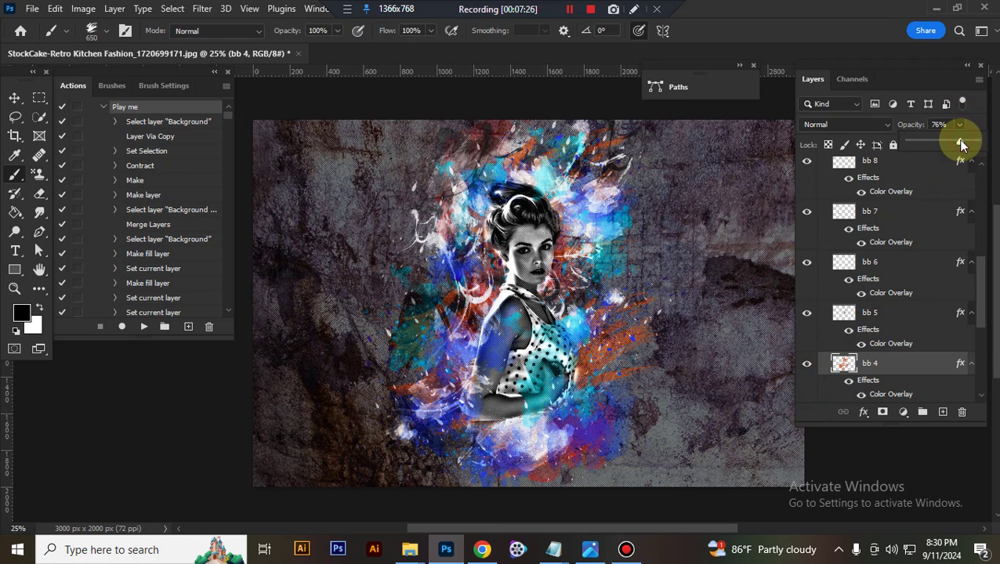
Enlarge the bb 3 splash slightly toward the lower left
{"action": "scroll", "coordinate": [879, 301], "scroll_direction": "down", "scroll_amount": 1}
{"action": "scroll", "coordinate": [881, 313], "scroll_direction": "down", "scroll_amount": 2}
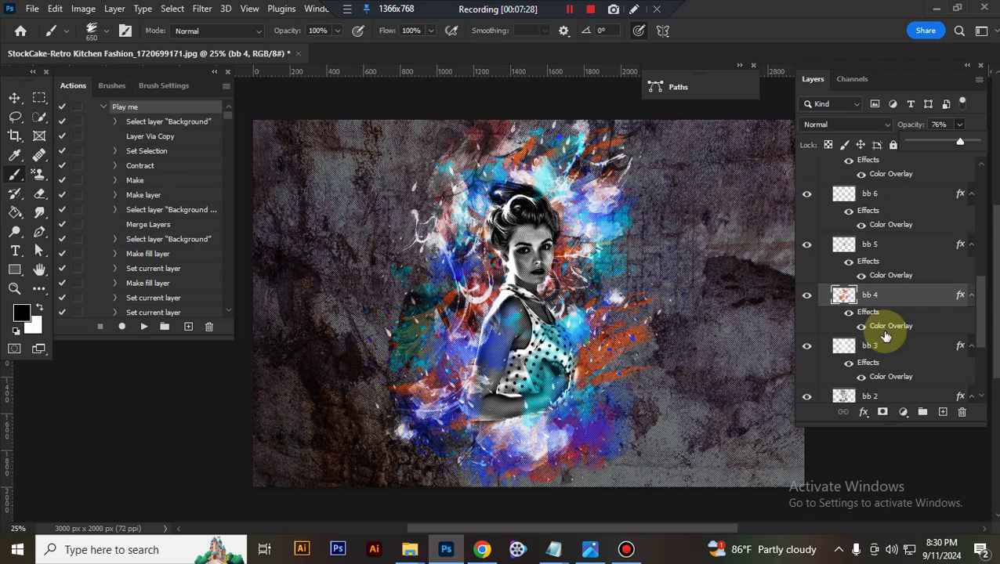
{"action": "scroll", "coordinate": [886, 321], "scroll_direction": "down", "scroll_amount": 2}
{"action": "left_click", "coordinate": [894, 312]}
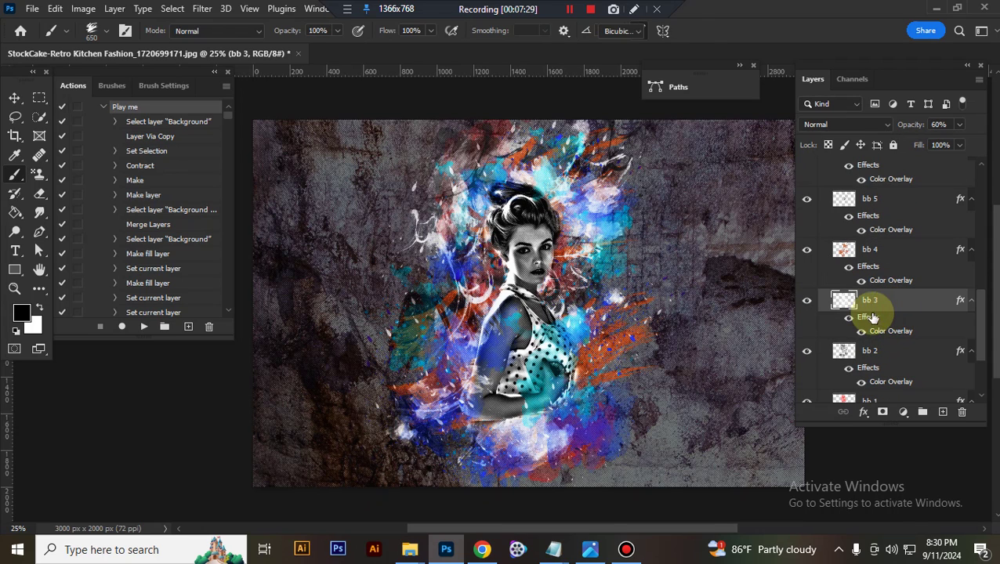
{"action": "key", "text": "ctrl+t"}
{"action": "left_click_drag", "start_coordinate": [423, 471], "coordinate": [412, 490]}
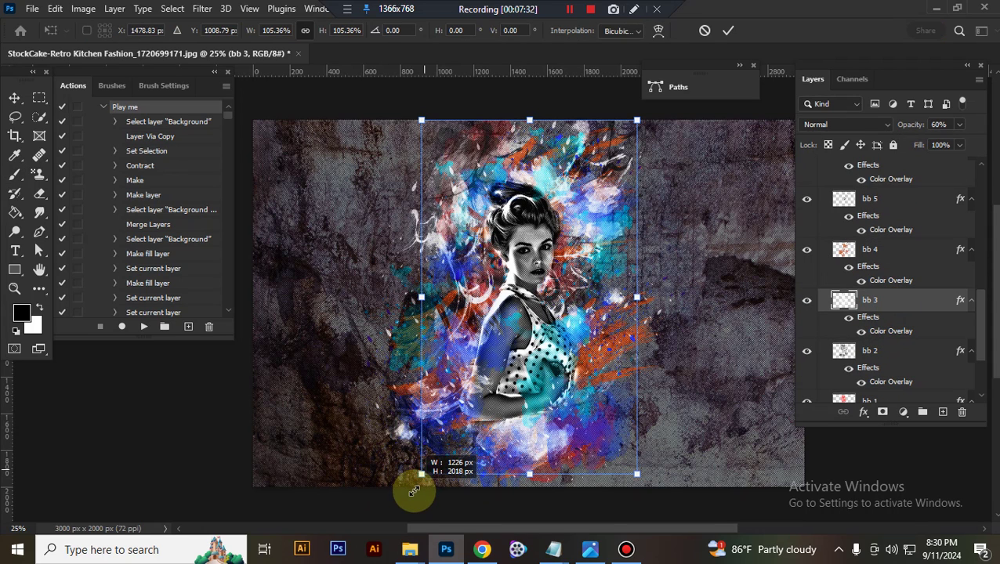
{"action": "key", "text": "Return"}
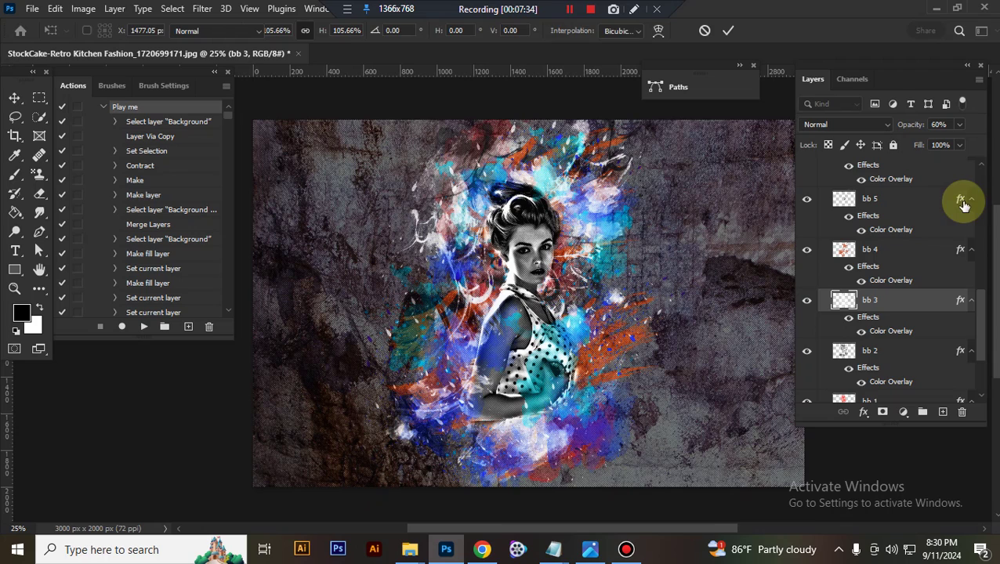
{"action": "key", "text": "b"}
Shrink the bb 2 splash slightly
{"action": "scroll", "coordinate": [902, 329], "scroll_direction": "down", "scroll_amount": 2}
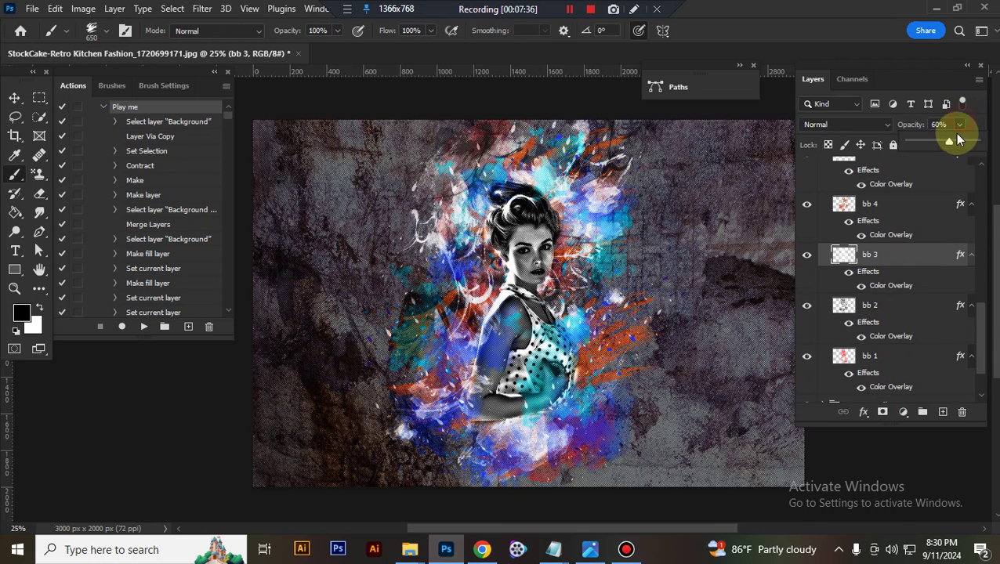
{"action": "scroll", "coordinate": [891, 296], "scroll_direction": "down", "scroll_amount": 1}
{"action": "left_click", "coordinate": [887, 295]}
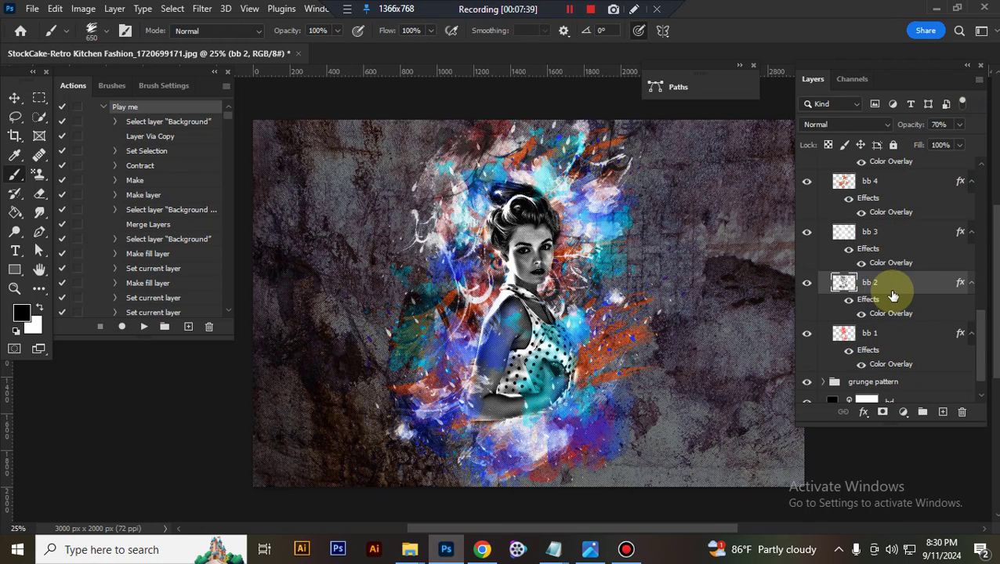
{"action": "key", "text": "ctrl+t"}
{"action": "left_click_drag", "start_coordinate": [641, 122], "coordinate": [634, 130]}
{"action": "left_click", "coordinate": [960, 124]}
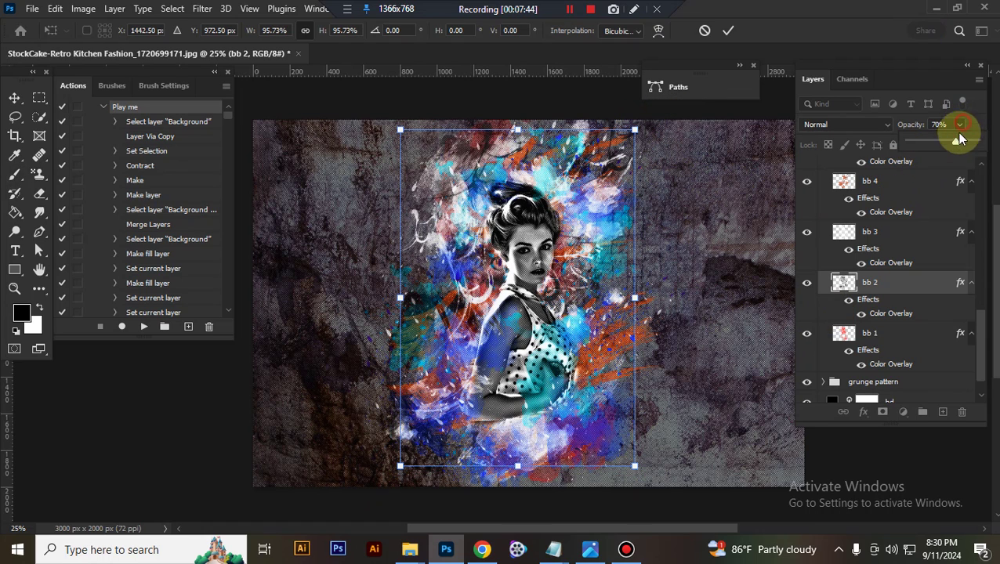
{"action": "left_click", "coordinate": [910, 271]}
{"action": "key", "text": "Return"}
Stretch the bb 1 splash wider to about 144% and raise its opacity to 68%
{"action": "left_click", "coordinate": [878, 336]}
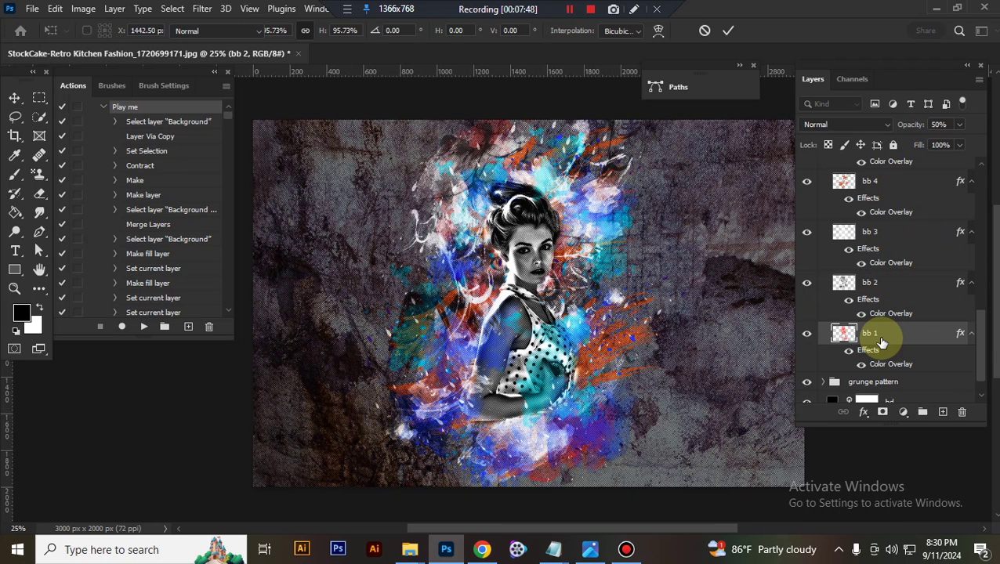
{"action": "key", "text": "b"}
{"action": "key", "text": "ctrl+t"}
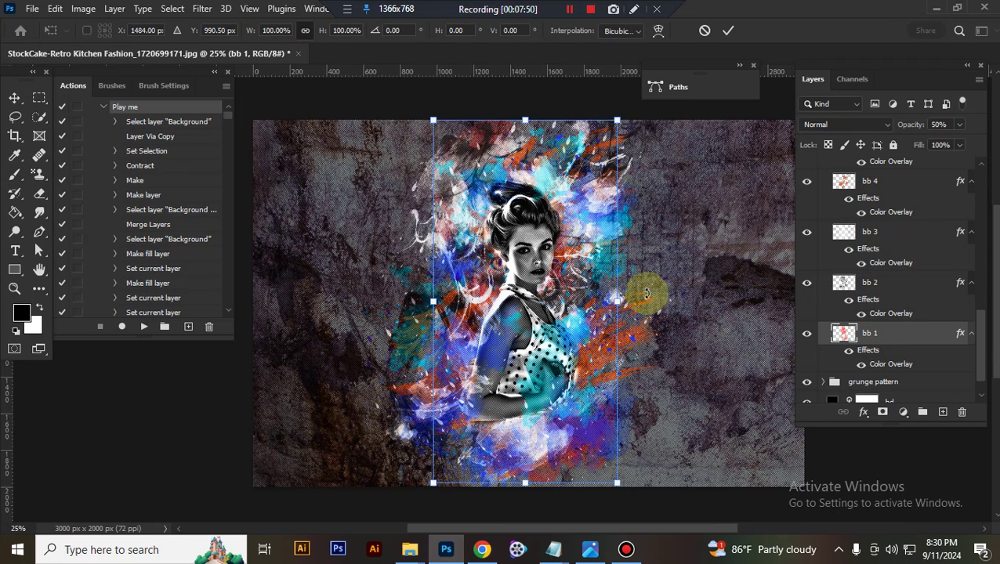
{"action": "left_click_drag", "start_coordinate": [619, 300], "coordinate": [653, 300]}
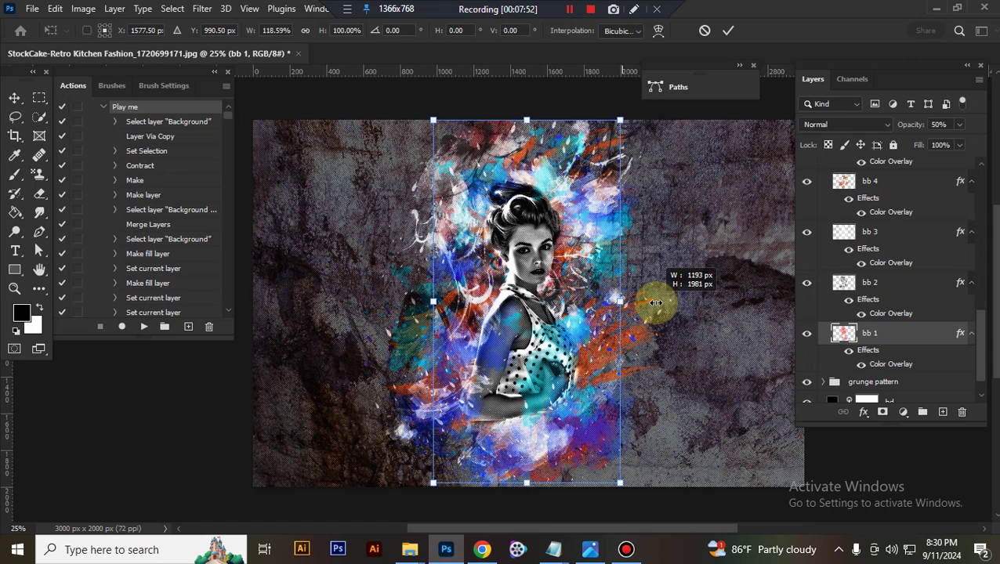
{"action": "left_click_drag", "start_coordinate": [435, 299], "coordinate": [386, 300]}
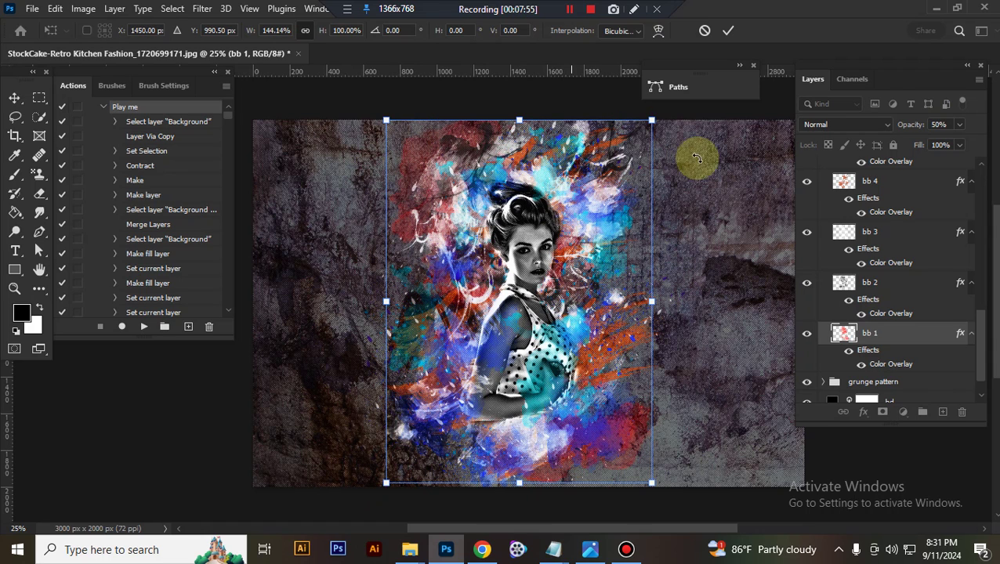
{"action": "key", "text": "Return"}
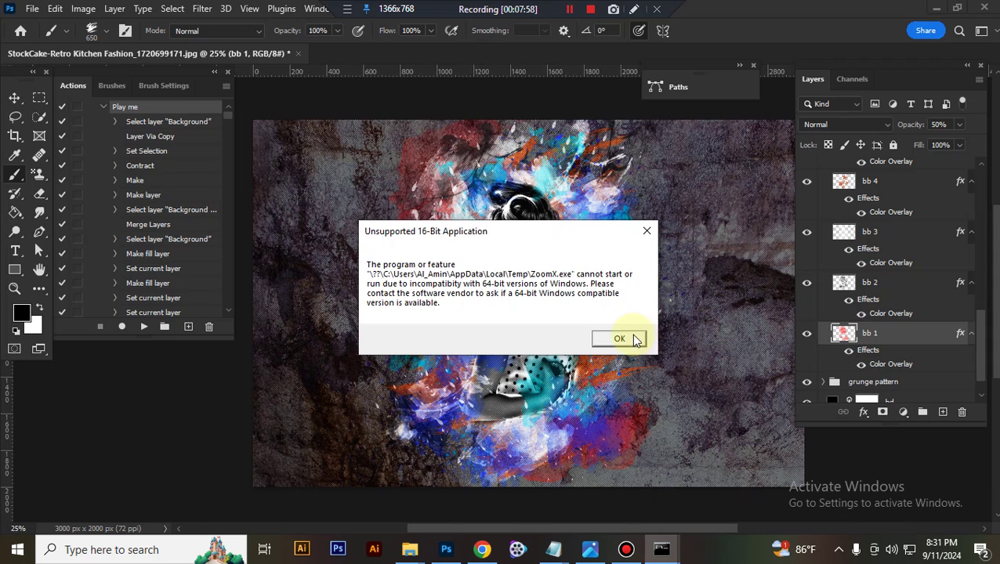
{"action": "left_click", "coordinate": [627, 339]}
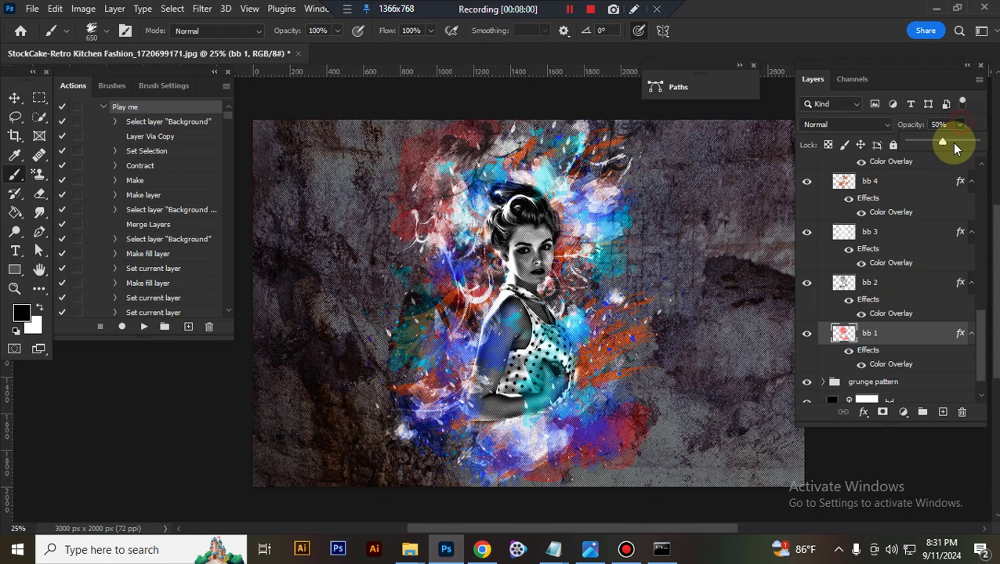
{"action": "left_click_drag", "start_coordinate": [944, 142], "coordinate": [955, 142]}
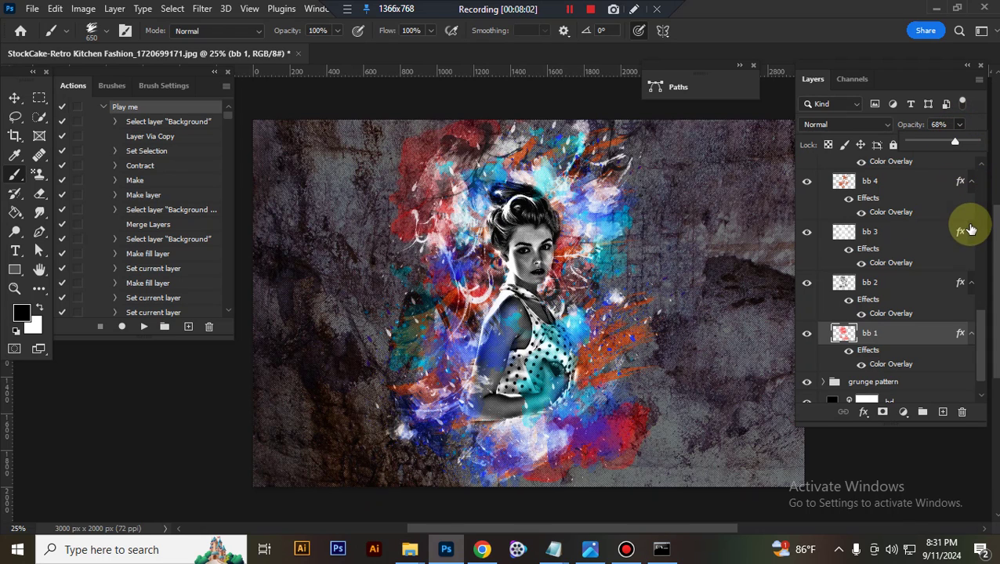
{"action": "scroll", "coordinate": [886, 325], "scroll_direction": "down", "scroll_amount": 2}
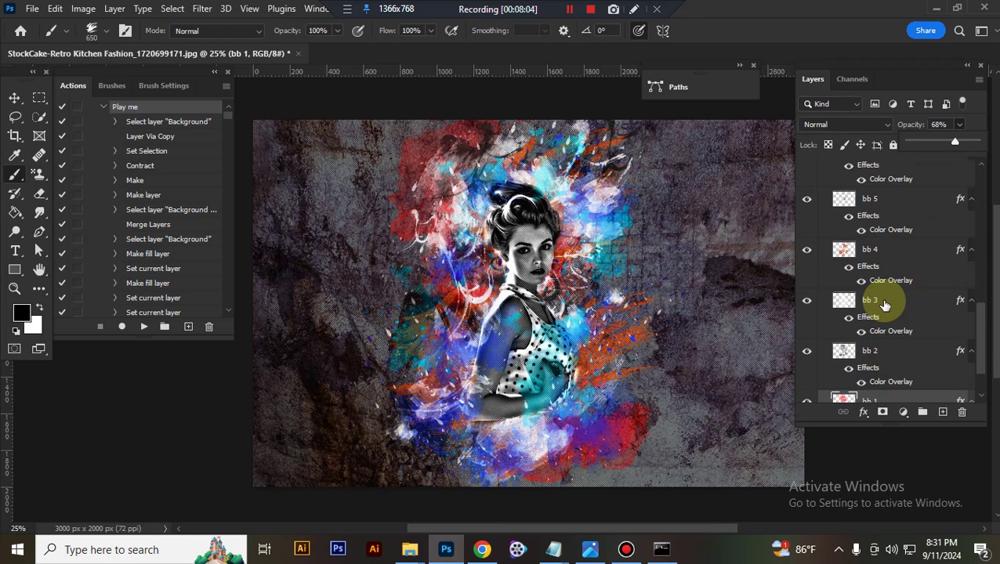
Set the grunge pattern's Hue/Saturation 1 to Hue +143, Saturation -19 for a dark green tint
{"action": "left_click", "coordinate": [866, 350]}
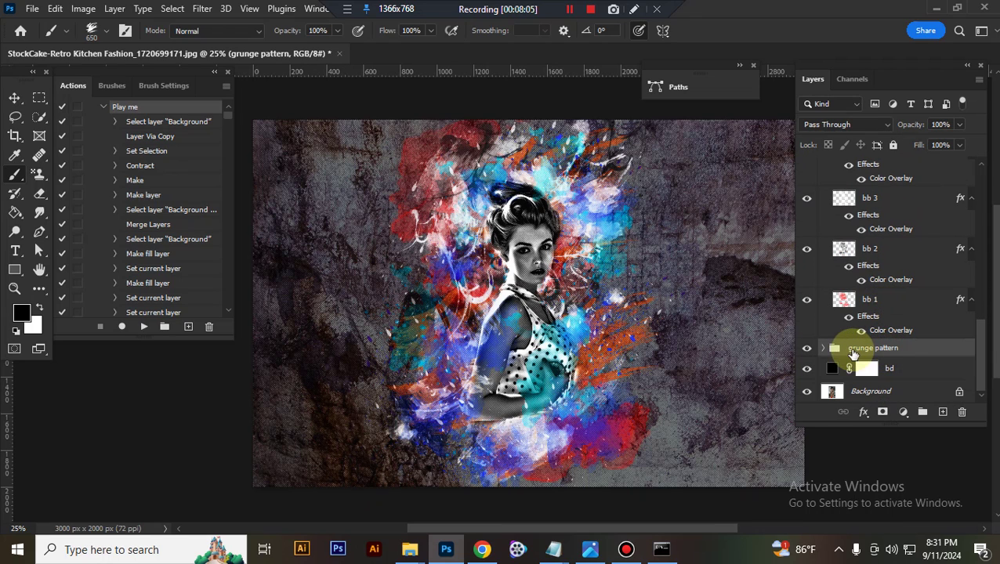
{"action": "left_click", "coordinate": [825, 350]}
{"action": "scroll", "coordinate": [909, 327], "scroll_direction": "down", "scroll_amount": 2}
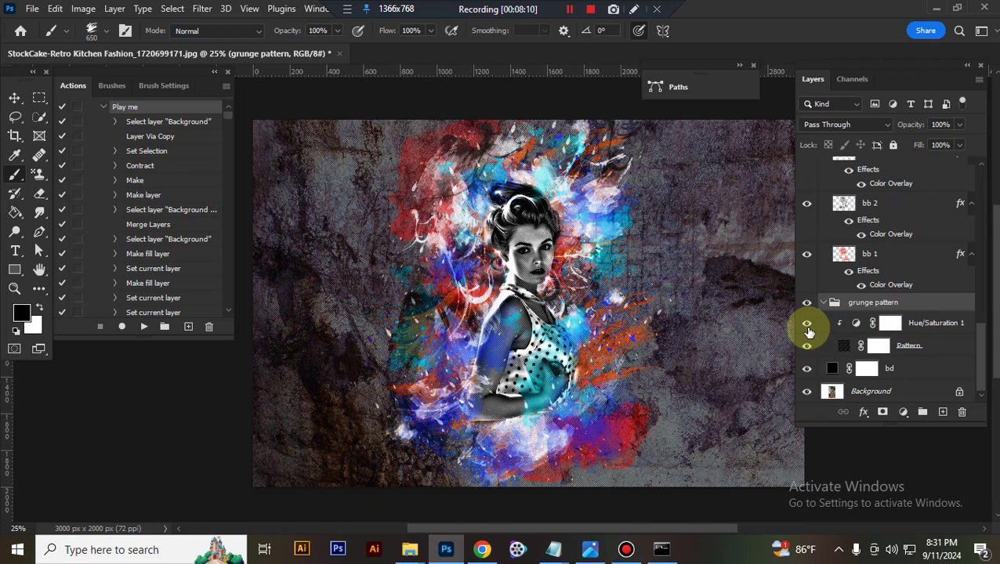
{"action": "left_click", "coordinate": [808, 328]}
{"action": "left_click", "coordinate": [808, 328]}
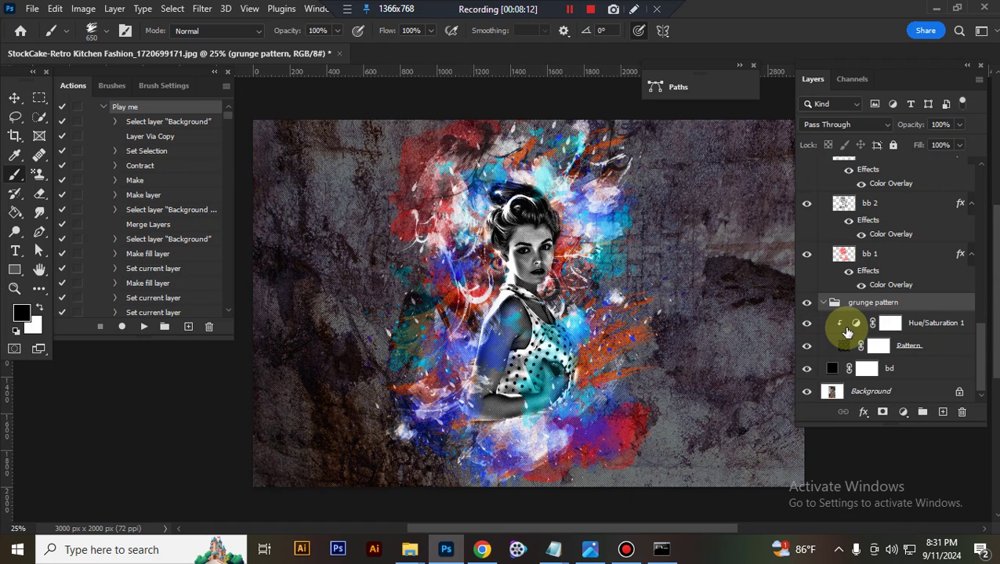
{"action": "double_click", "coordinate": [860, 328]}
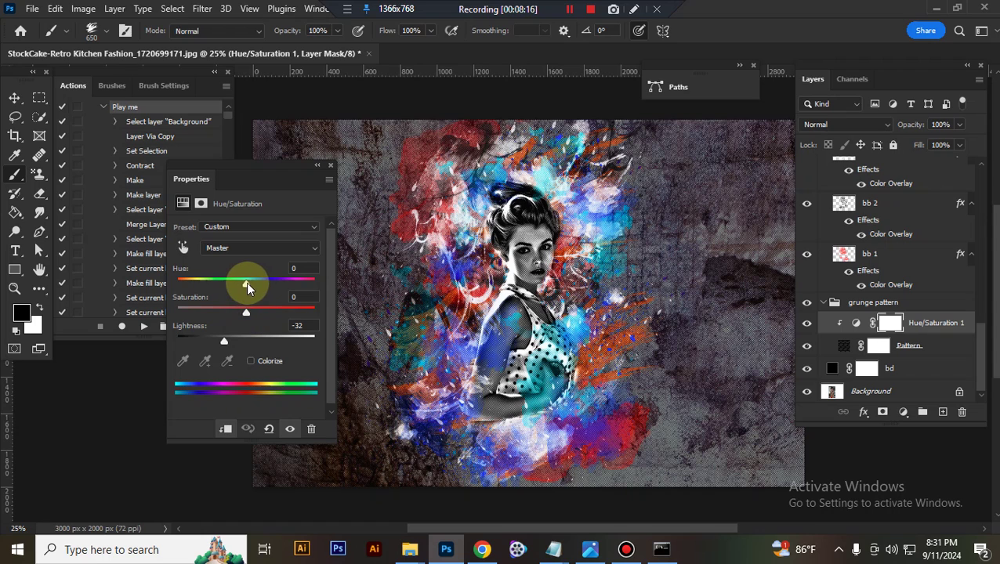
{"action": "mouse_move", "coordinate": [269, 287]}
{"action": "left_mouse_down"}
{"action": "mouse_move", "coordinate": [294, 290]}
{"action": "mouse_move", "coordinate": [195, 286]}
{"action": "mouse_move", "coordinate": [277, 296]}
{"action": "mouse_move", "coordinate": [268, 317]}
{"action": "mouse_move", "coordinate": [236, 314]}
{"action": "mouse_move", "coordinate": [305, 289]}
{"action": "left_mouse_up"}
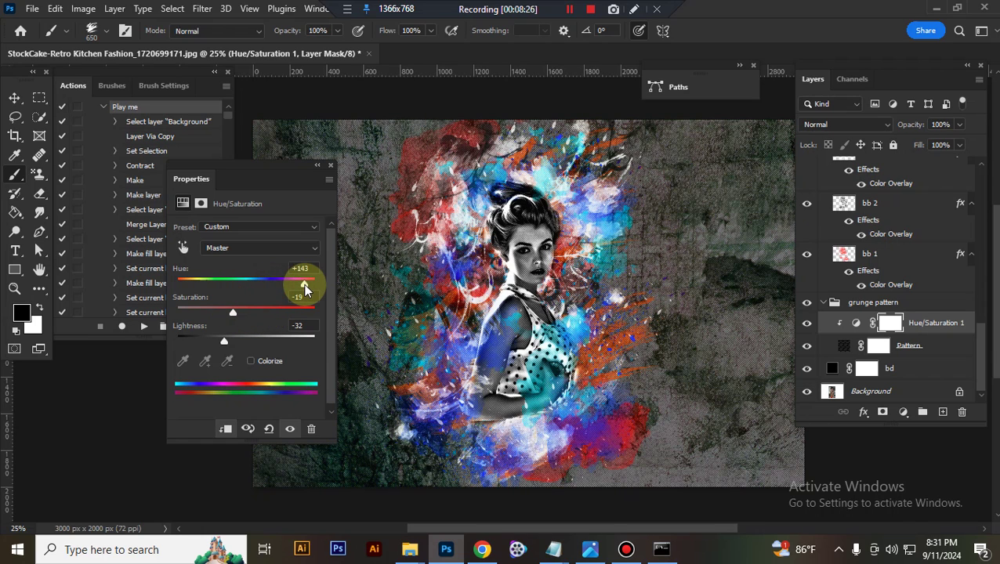
{"action": "left_click", "coordinate": [331, 165]}
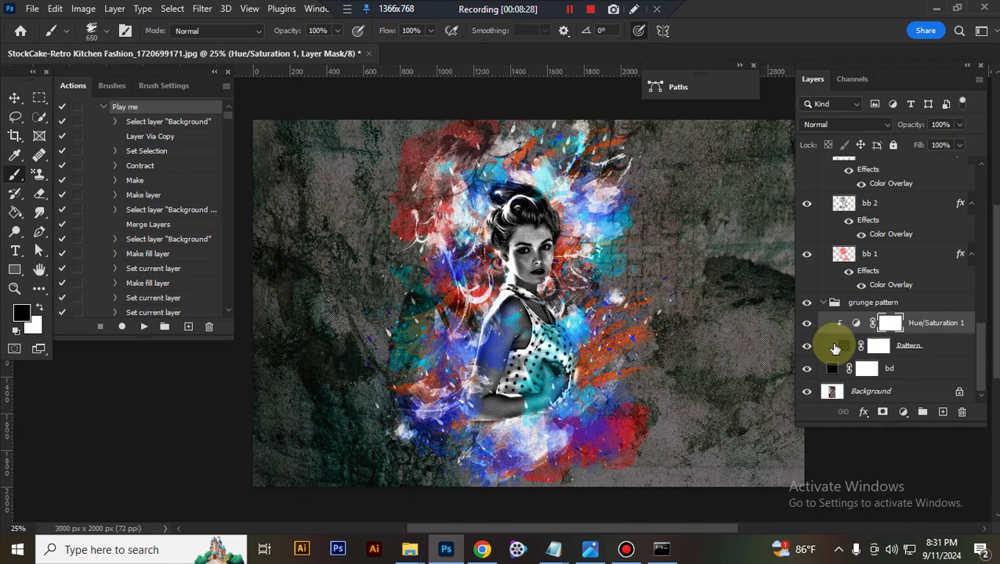
Compare the Pattern layer and grunge pattern group hidden and shown, then collapse the group
{"action": "left_click", "coordinate": [809, 346]}
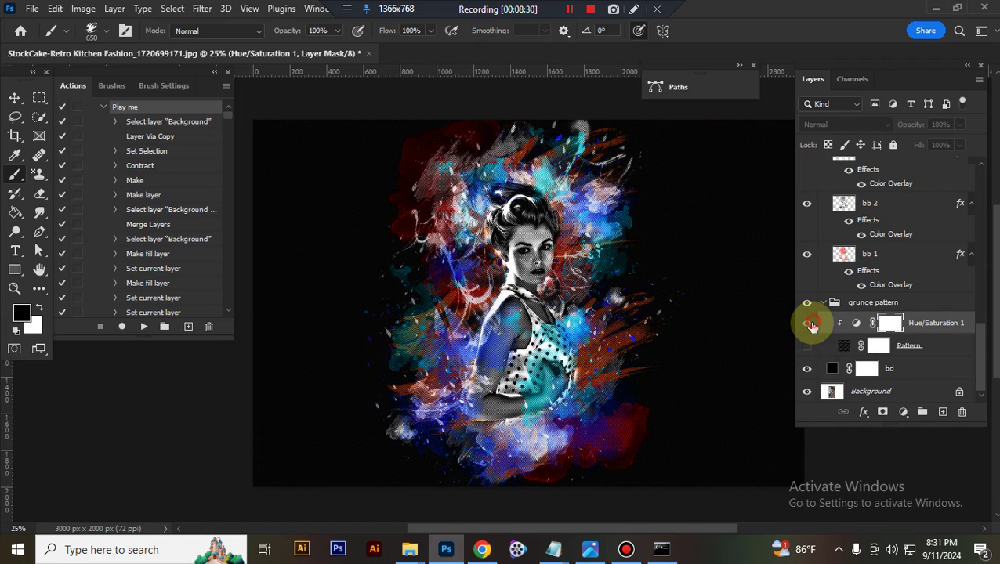
{"action": "left_click", "coordinate": [808, 324]}
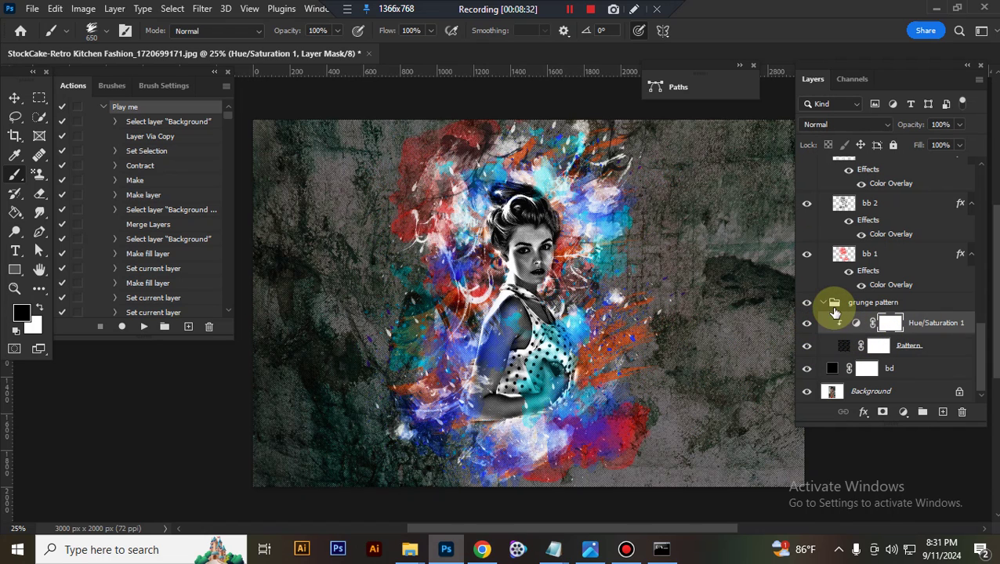
{"action": "left_click", "coordinate": [823, 304]}
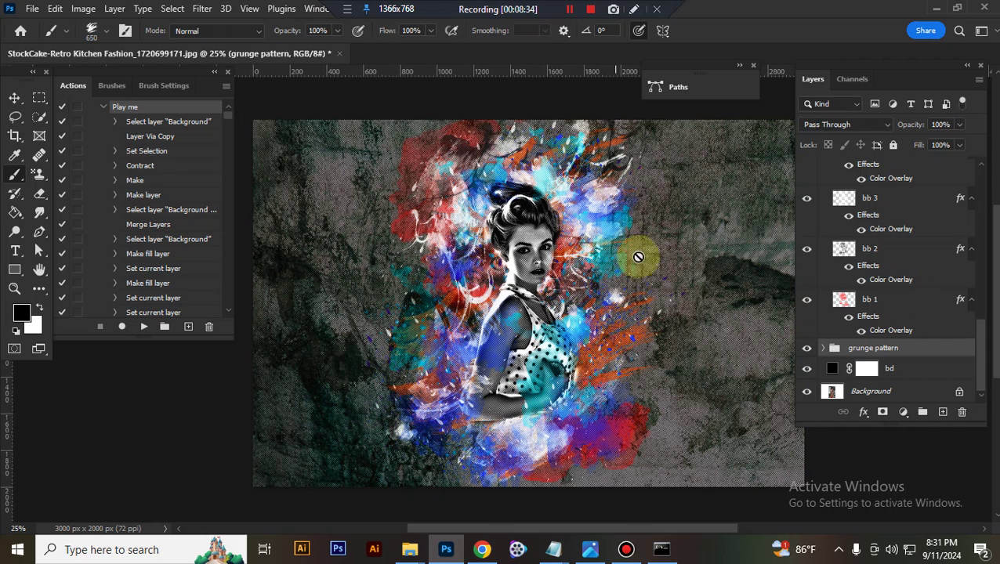
{"action": "left_click", "coordinate": [806, 349]}
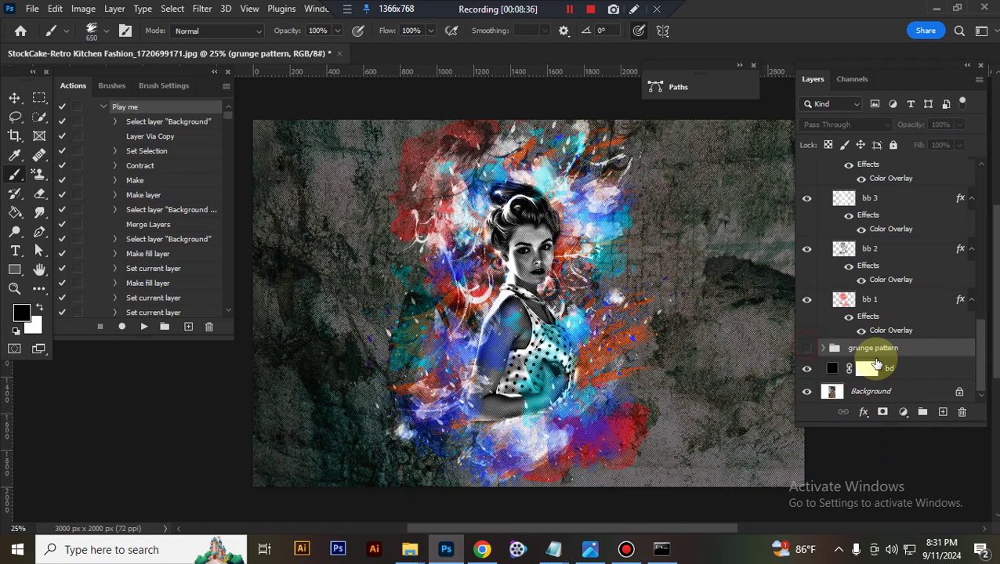
{"action": "left_click", "coordinate": [806, 348]}
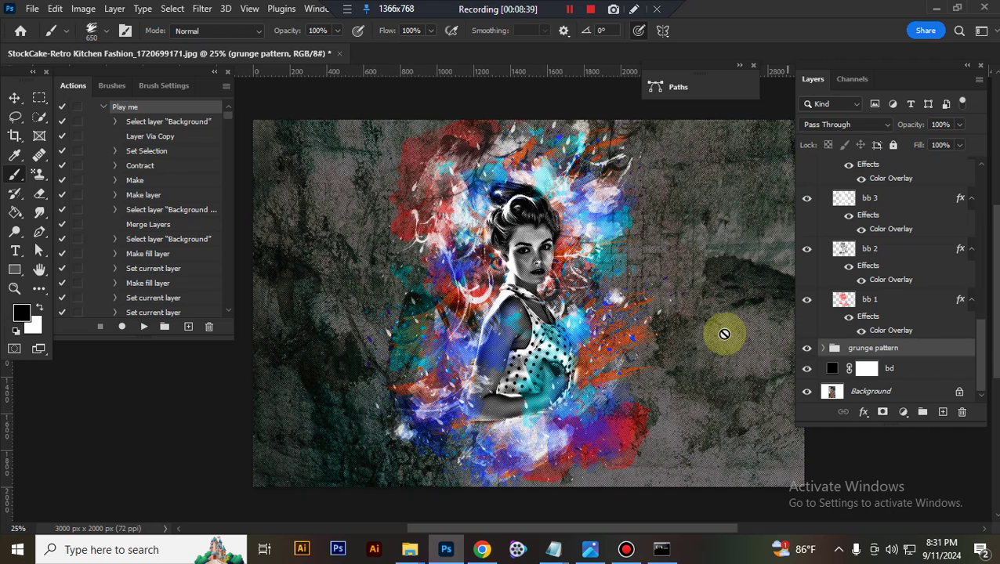
{"action": "scroll", "coordinate": [909, 298], "scroll_direction": "up", "scroll_amount": 1}
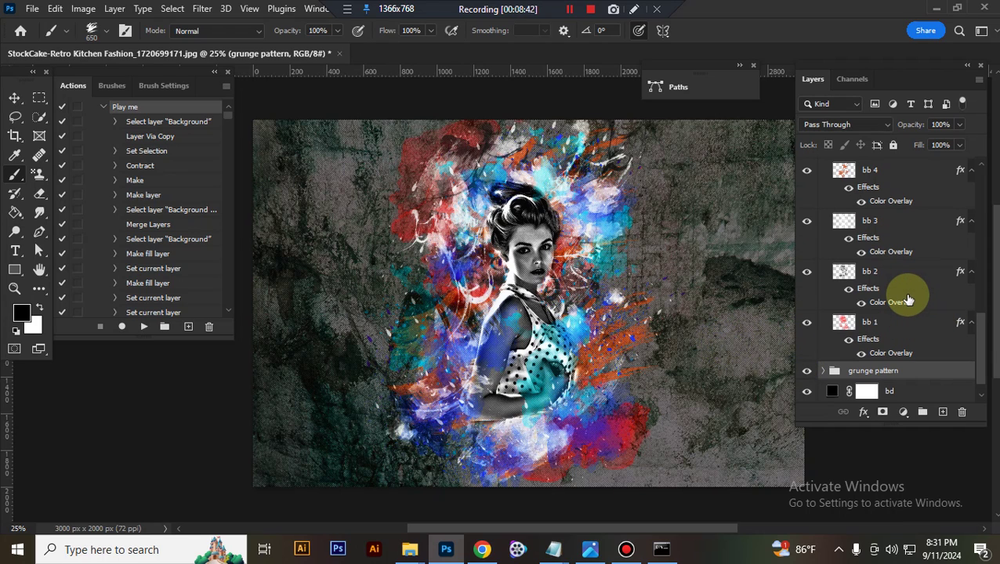